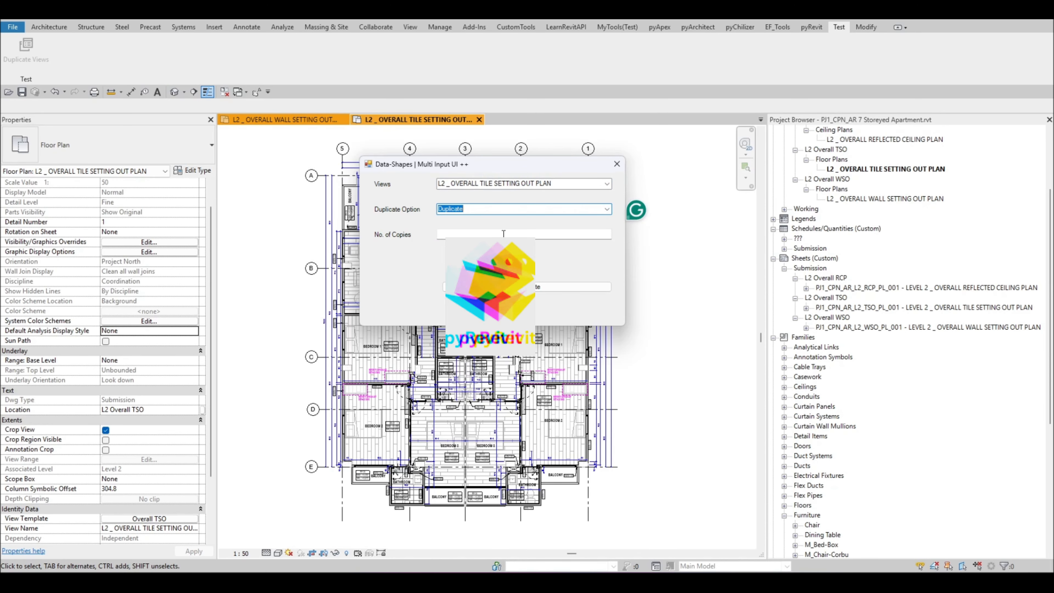
# Step: Set the number of copies to 5 and run the duplication of the L2 _ OVERALL TILE SETTING OUT PLAN view
pyautogui.write('5')
pyautogui.click(543, 289)
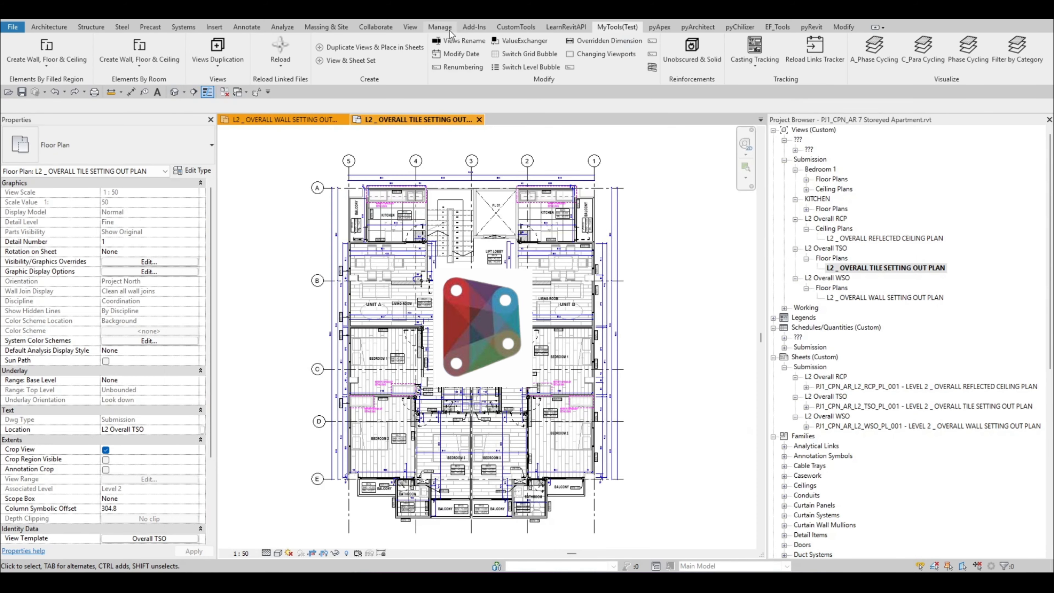
# Step: Switch to Dynamo and load the View_Duplications.dyn script from the Dynamo Scripts folder
pyautogui.click(450, 28)
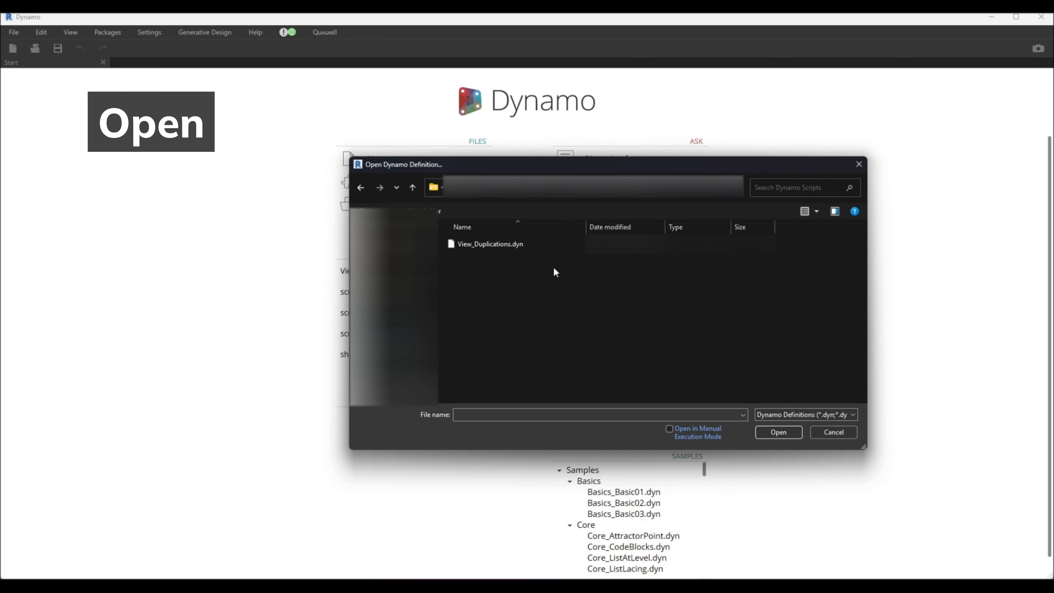
pyautogui.click(534, 248)
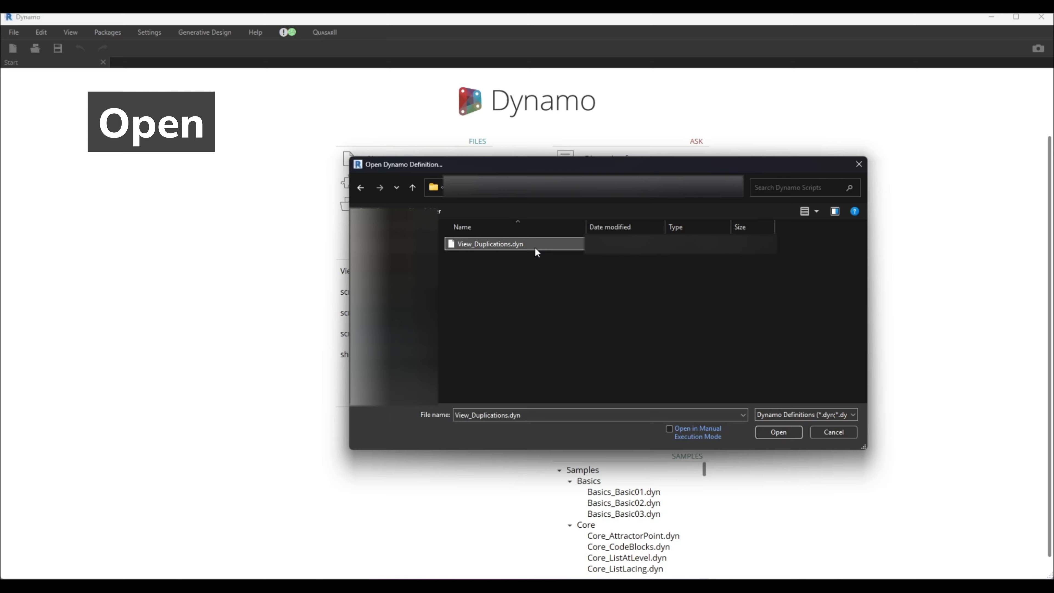
pyautogui.click(833, 433)
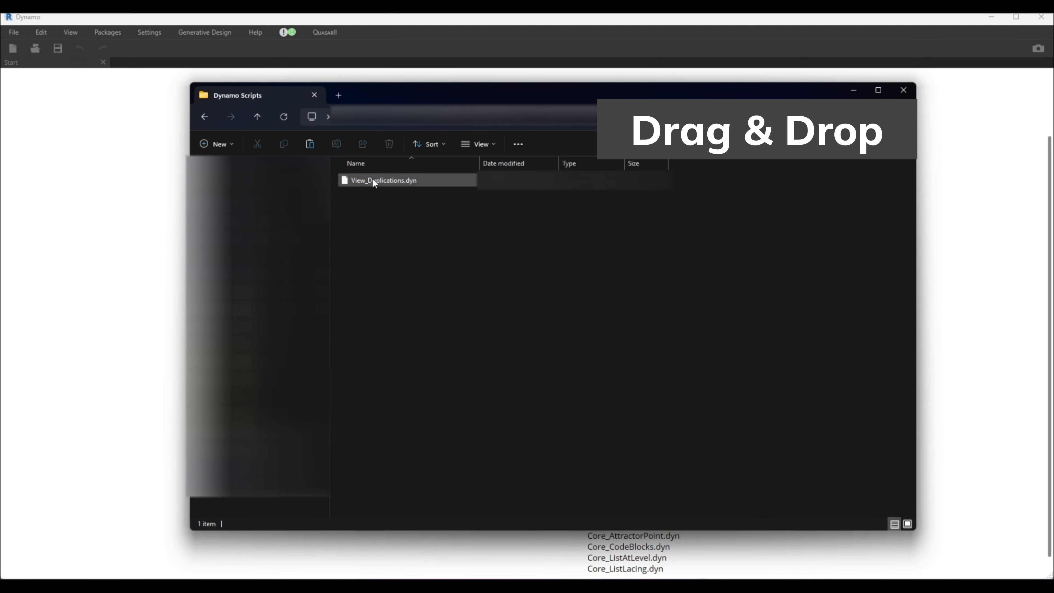
pyautogui.moveTo(372, 179); pyautogui.dragTo(93, 210)
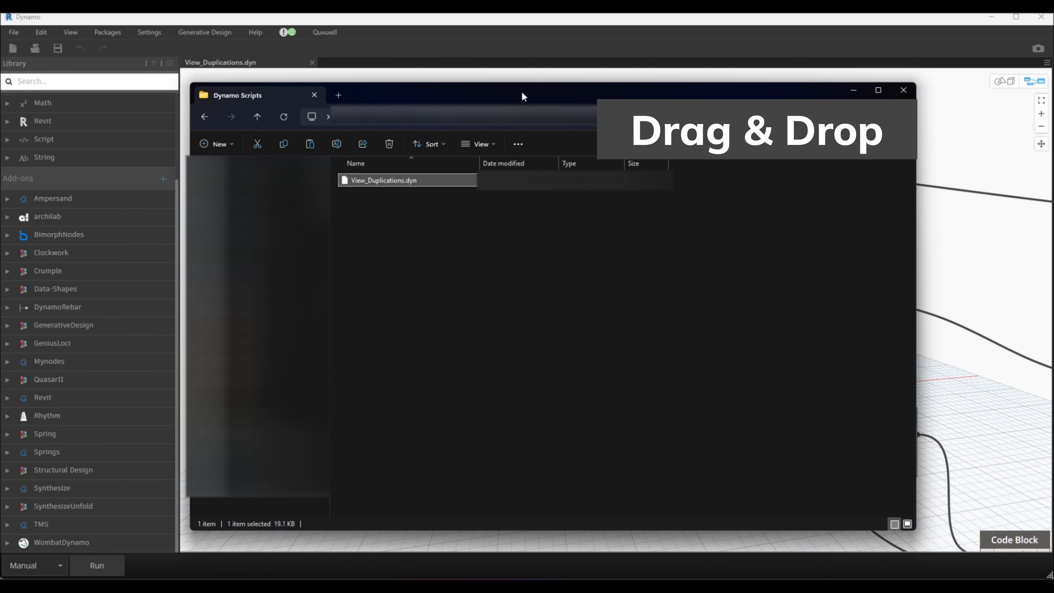
pyautogui.click(521, 27)
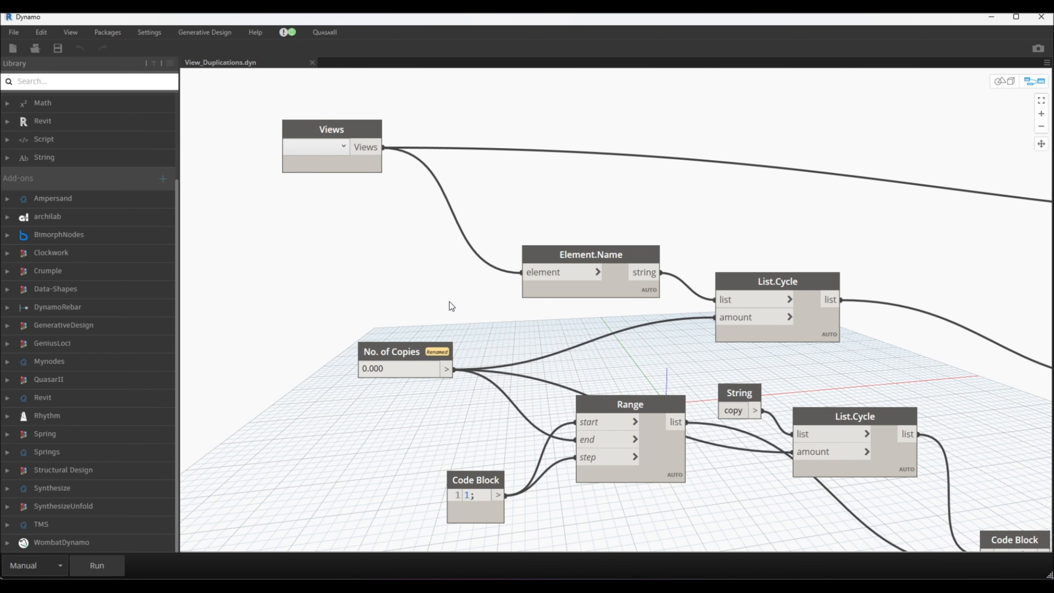
# Step: Set the Views node to L2 _ OVERALL TILE SETTING OUT PLAN
pyautogui.scroll(-5, 619, 336)
pyautogui.scroll(3, 632, 357)
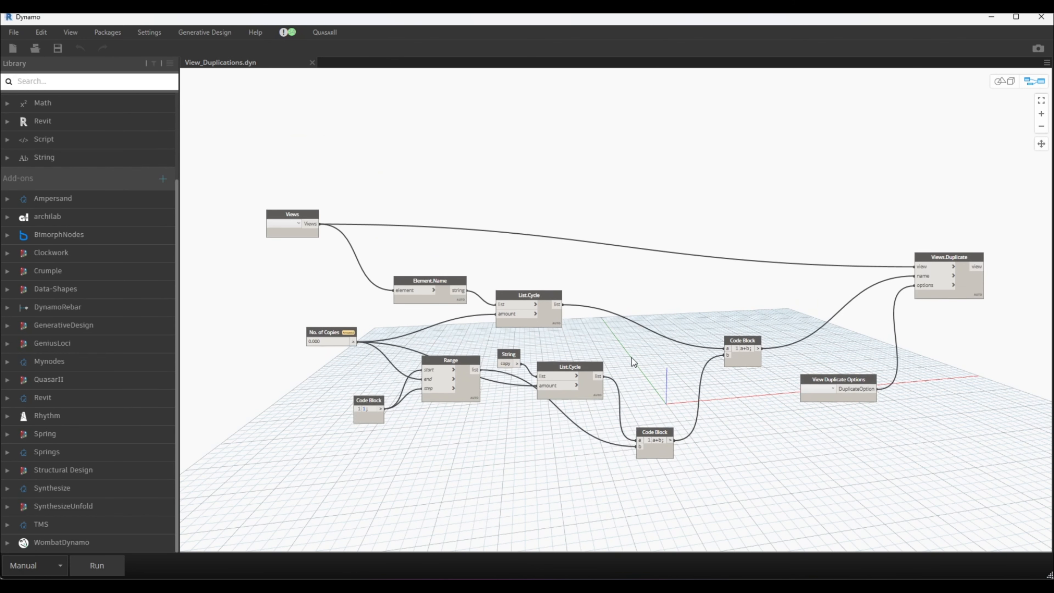
pyautogui.moveTo(631, 357); pyautogui.dragTo(630, 356, button='middle')
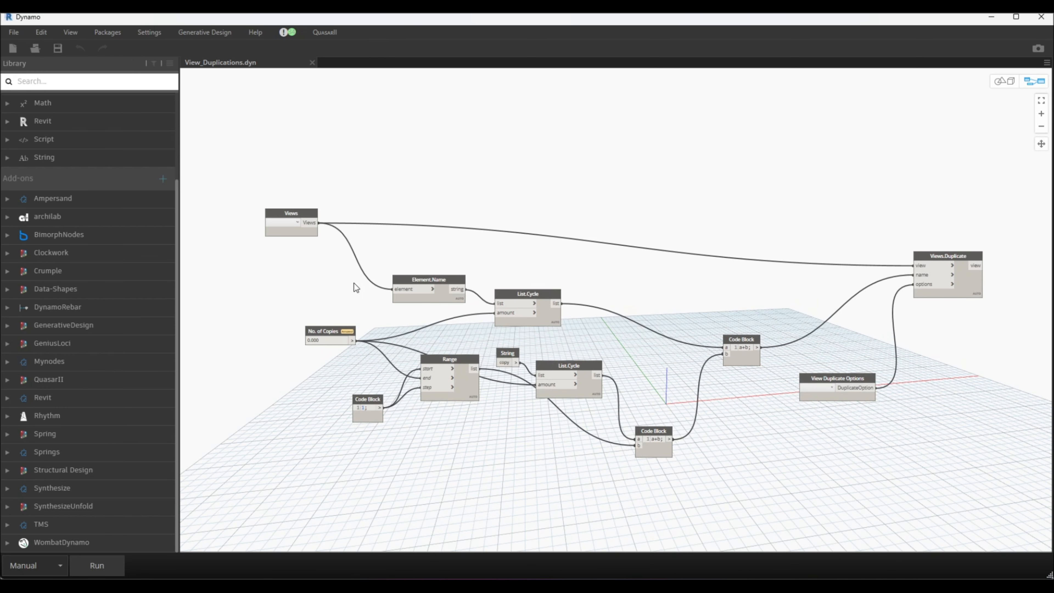
pyautogui.moveTo(302, 282); pyautogui.dragTo(331, 273, button='middle')
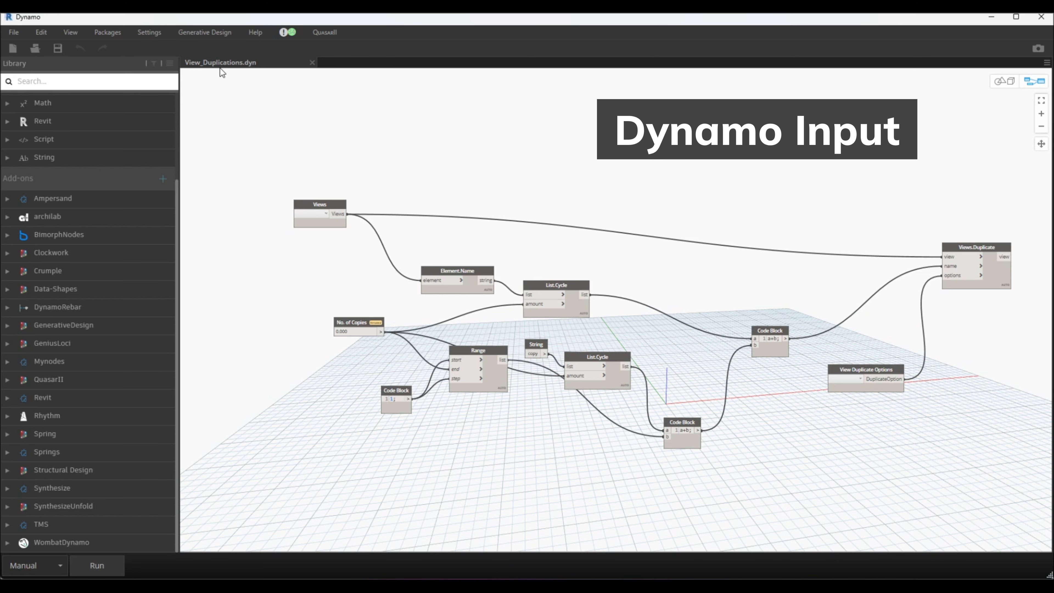
pyautogui.scroll(2, 307, 241)
pyautogui.click(305, 202)
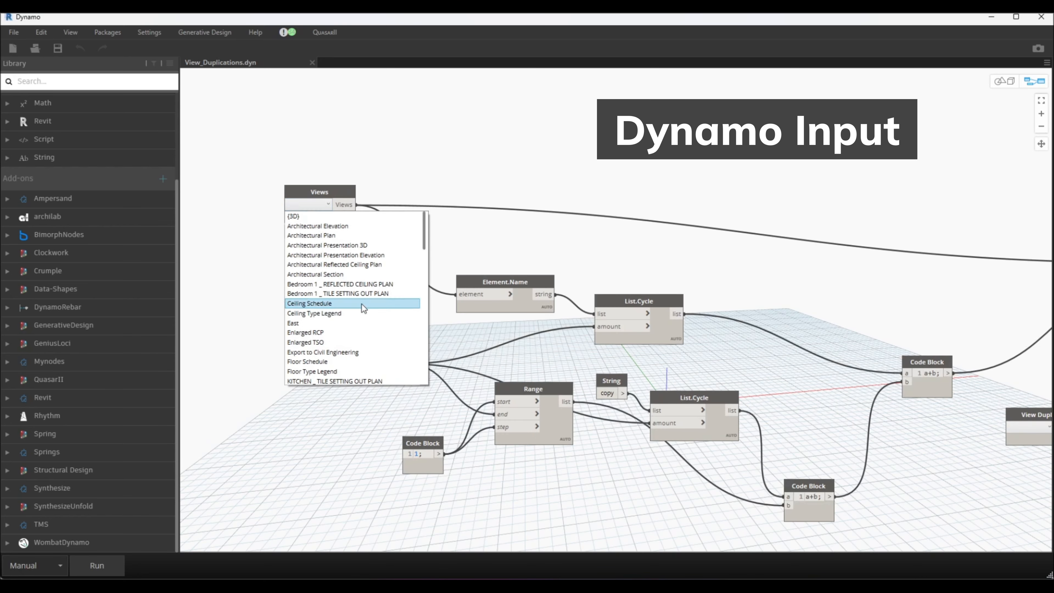
pyautogui.scroll(-4, 369, 303)
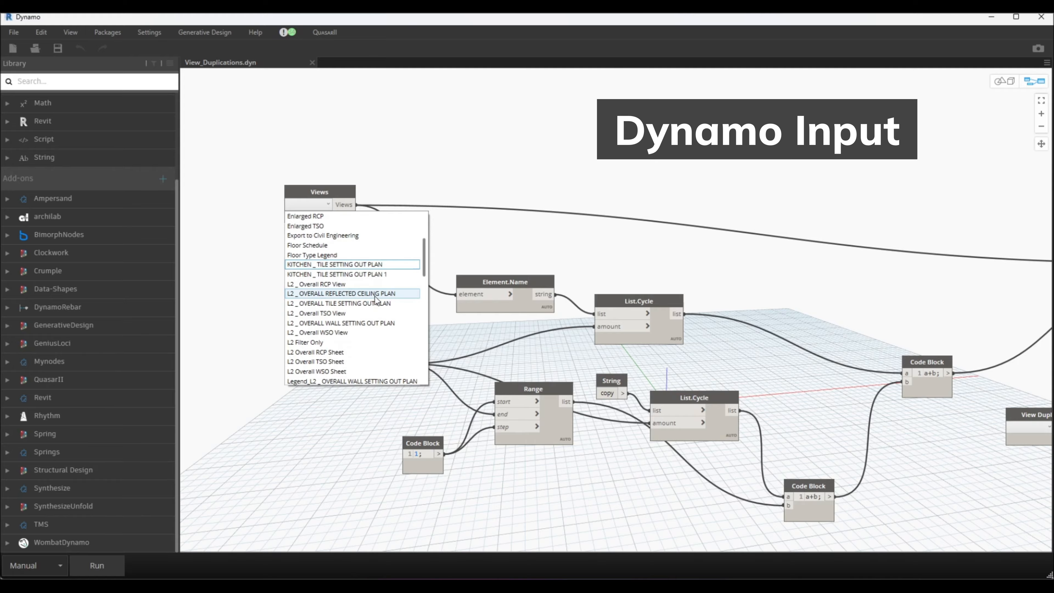
pyautogui.click(359, 303)
# Step: Set the No. of Copies node to 5
pyautogui.scroll(-3, 368, 234)
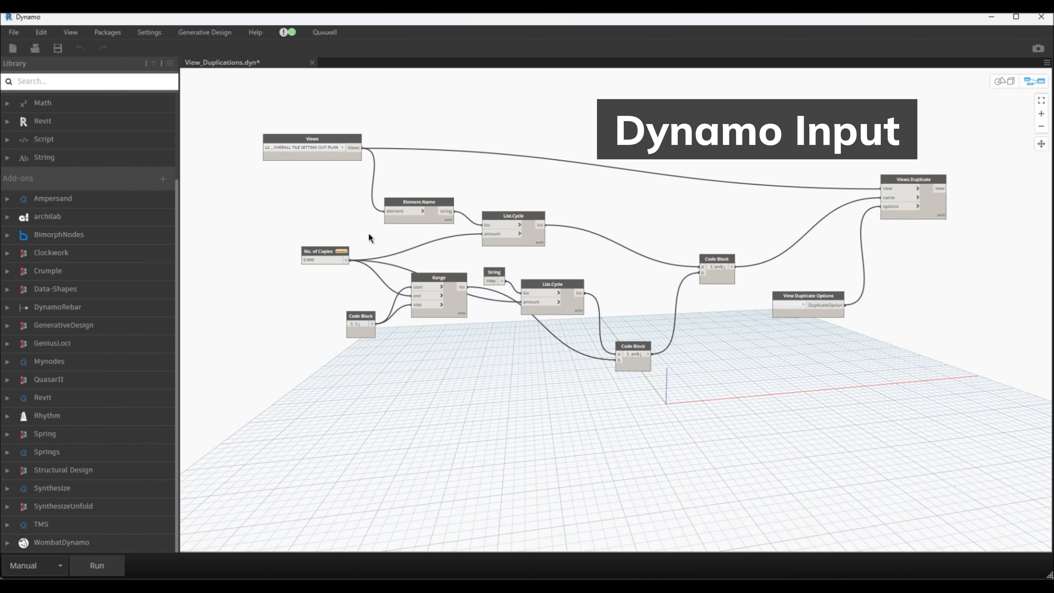
pyautogui.scroll(3, 312, 272)
pyautogui.doubleClick(319, 255)
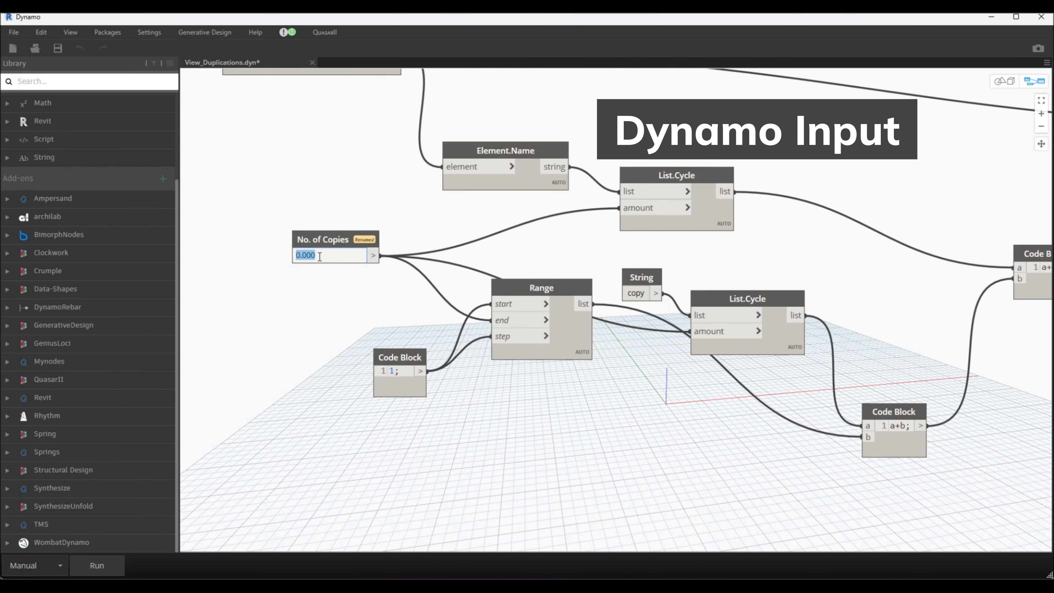
pyautogui.write('5')
pyautogui.click(372, 306)
# Step: Set the View Duplicate Options node to Duplicate and run the script
pyautogui.scroll(-3, 372, 306)
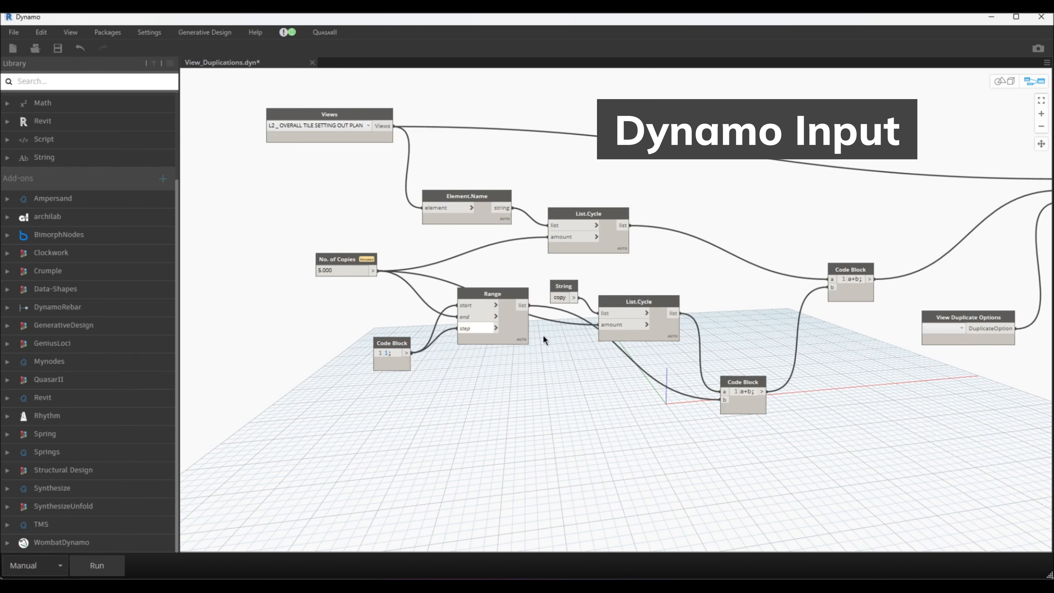
pyautogui.moveTo(1012, 317); pyautogui.dragTo(606, 377, button='middle')
pyautogui.scroll(3, 526, 434)
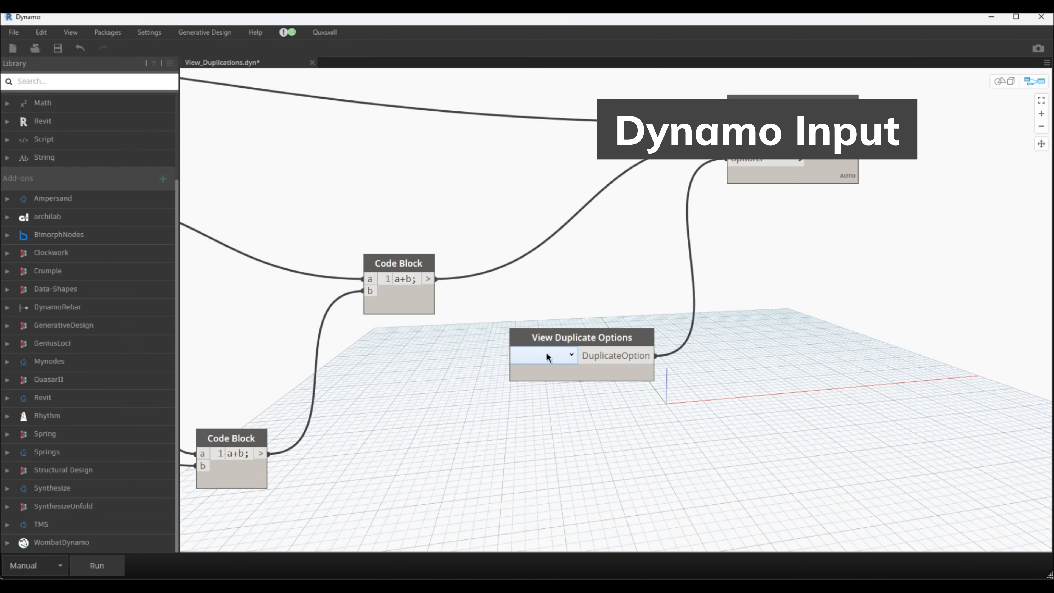
pyautogui.click(546, 354)
pyautogui.click(536, 385)
pyautogui.moveTo(606, 472); pyautogui.dragTo(666, 432, button='middle')
pyautogui.click(119, 565)
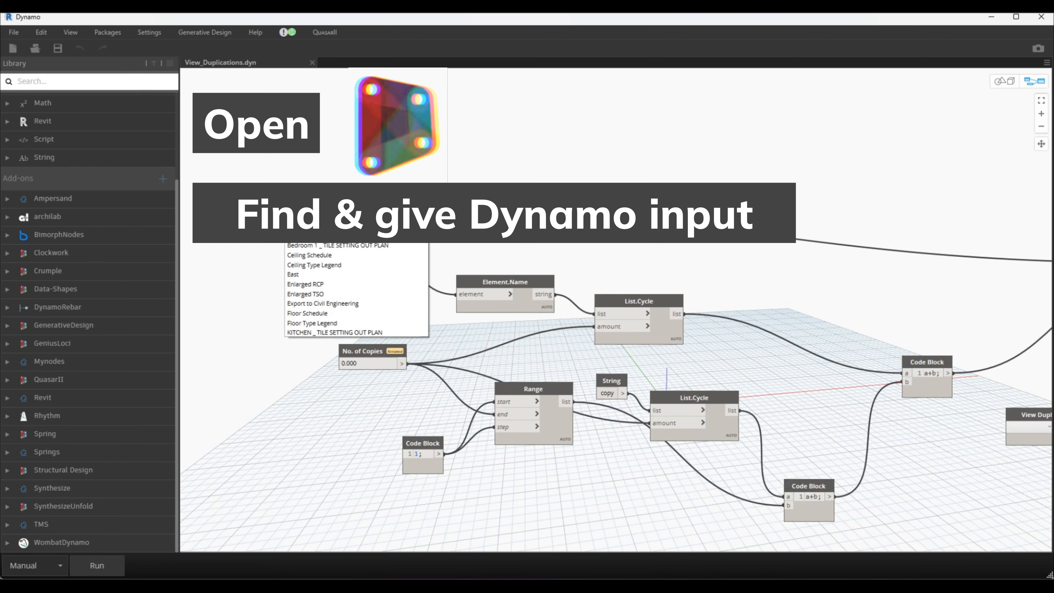
# Step: Choose L2 _ OVERALL TILE SETTING OUT PLAN in the Views node and open the No. of Copies value for editing
pyautogui.scroll(-3, 360, 305)
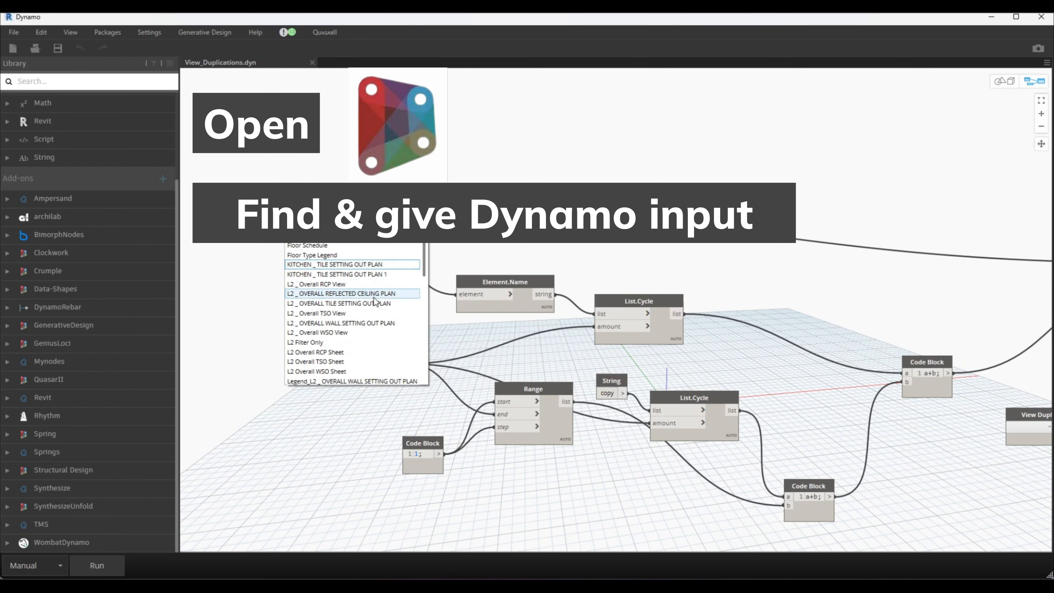
pyautogui.click(360, 305)
pyautogui.scroll(-3, 360, 305)
pyautogui.scroll(5, 328, 259)
pyautogui.click(327, 258)
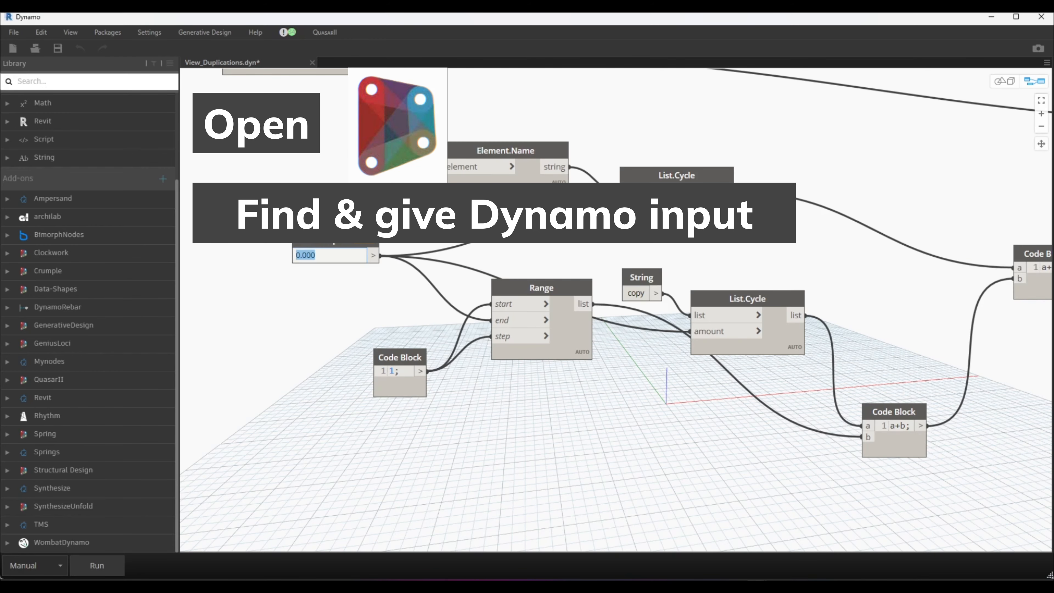
pyautogui.click(373, 310)
# Step: Choose Duplicate in the View Duplicate Options node and run the View_Duplications script
pyautogui.scroll(-3, 374, 311)
pyautogui.moveTo(949, 332); pyautogui.dragTo(543, 390, button='middle')
pyautogui.scroll(3, 541, 395)
pyautogui.click(546, 355)
pyautogui.click(537, 386)
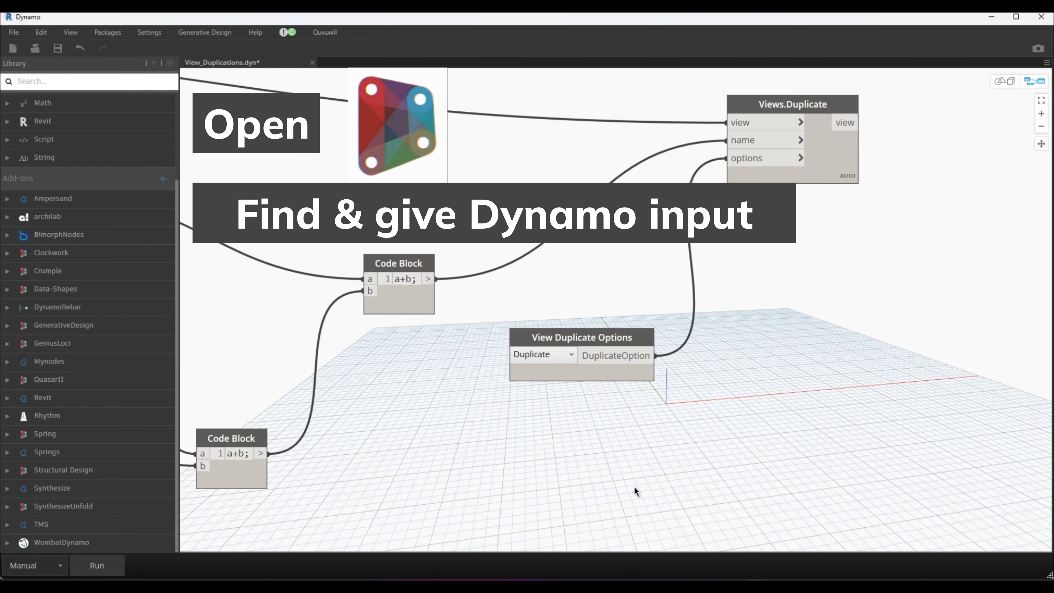
pyautogui.moveTo(285, 509); pyautogui.dragTo(345, 468, button='middle')
pyautogui.click(97, 565)
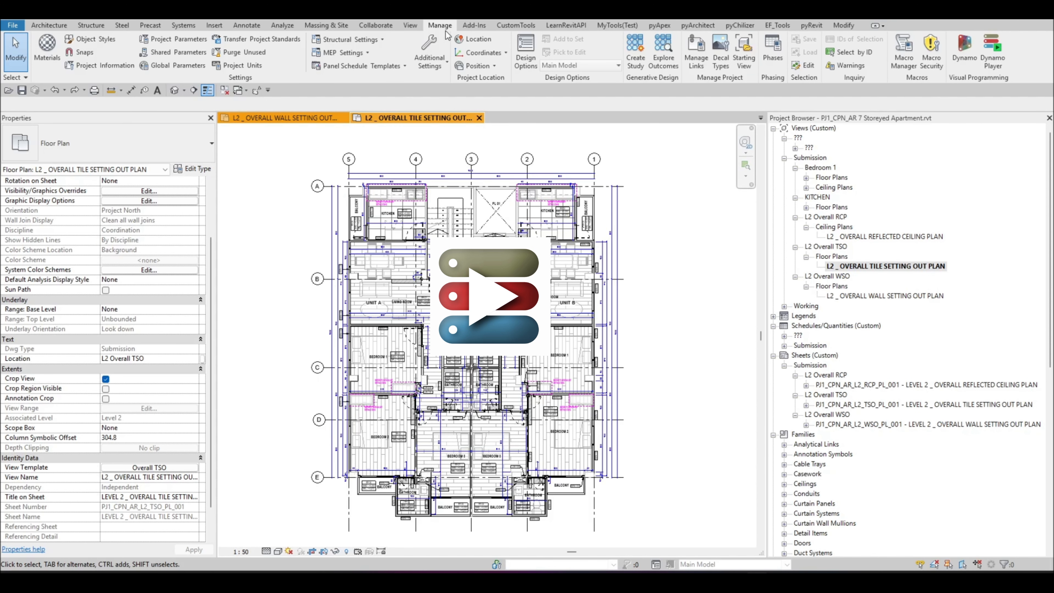
# Step: Open Dynamo Player in Revit and set its script folder to Dynamo Scripts inside the Test folder
pyautogui.click(991, 62)
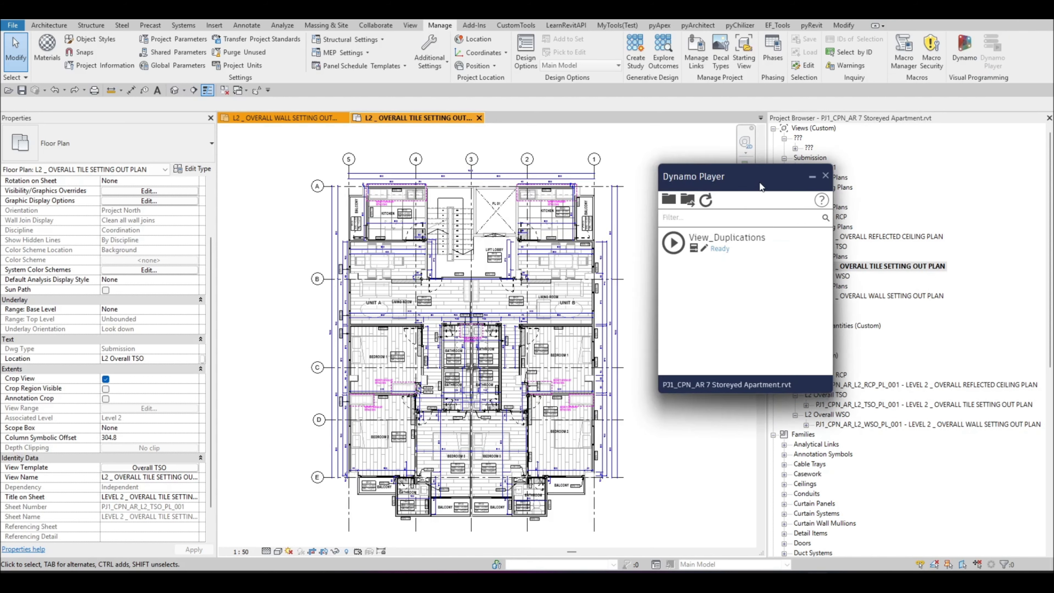
pyautogui.click(608, 183)
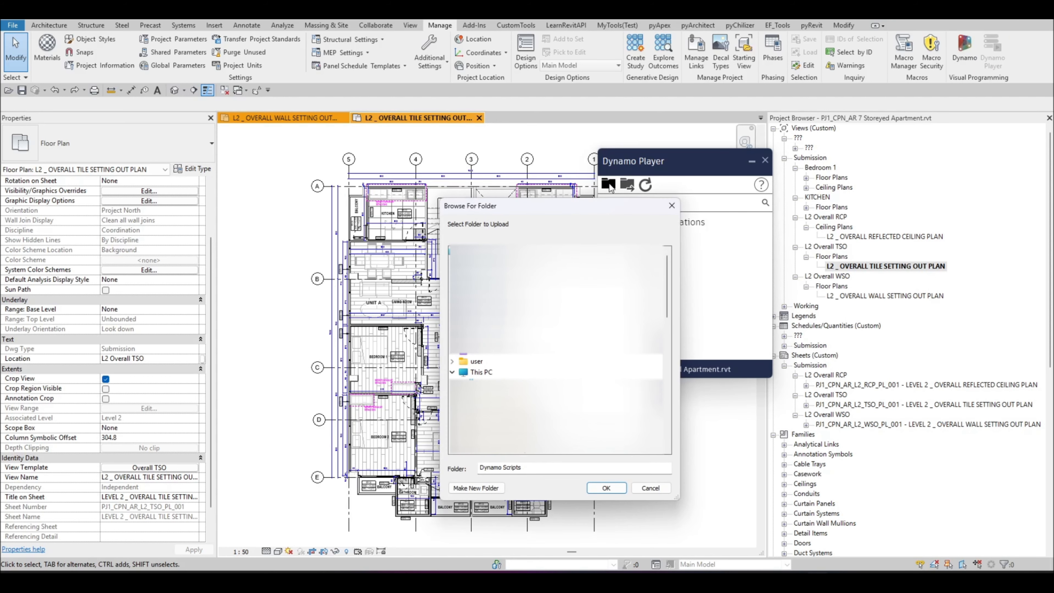
pyautogui.click(539, 372)
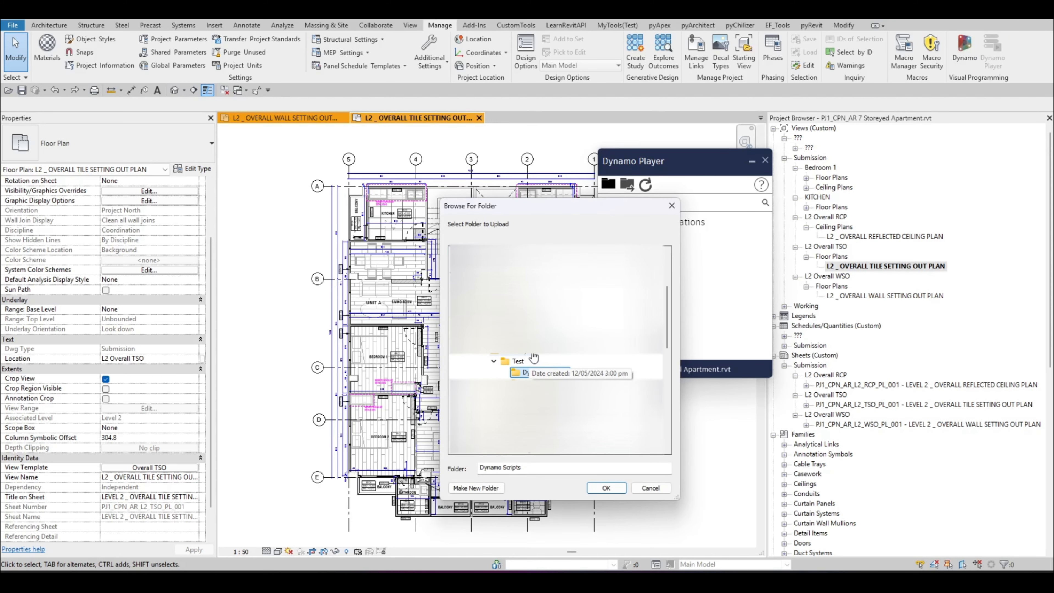
pyautogui.click(517, 360)
pyautogui.click(541, 372)
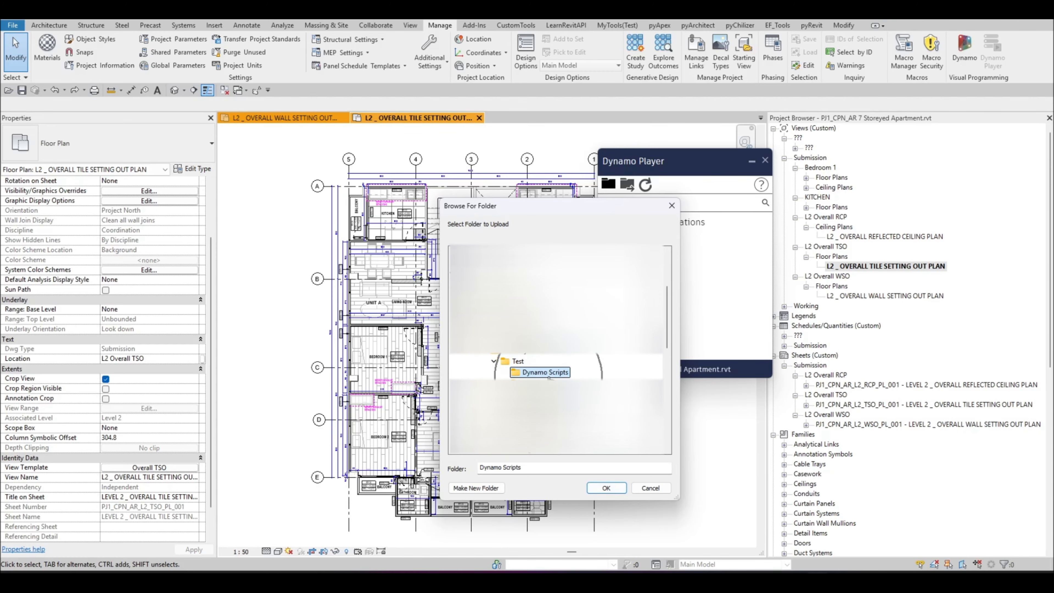
pyautogui.click(614, 487)
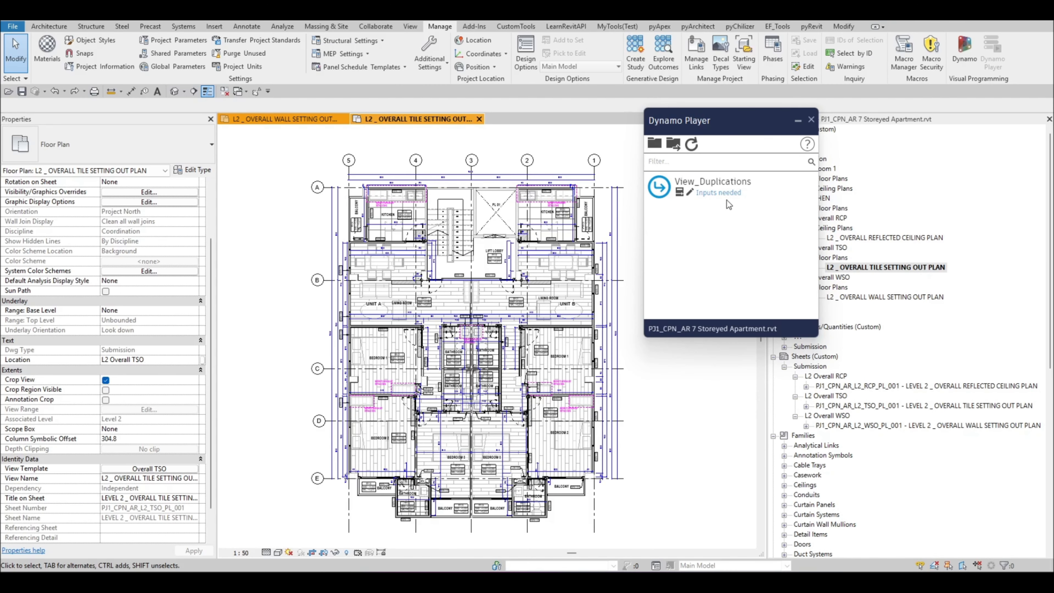
# Step: Open the inputs of the View_Duplications script and set the number of copies to 5
pyautogui.click(680, 195)
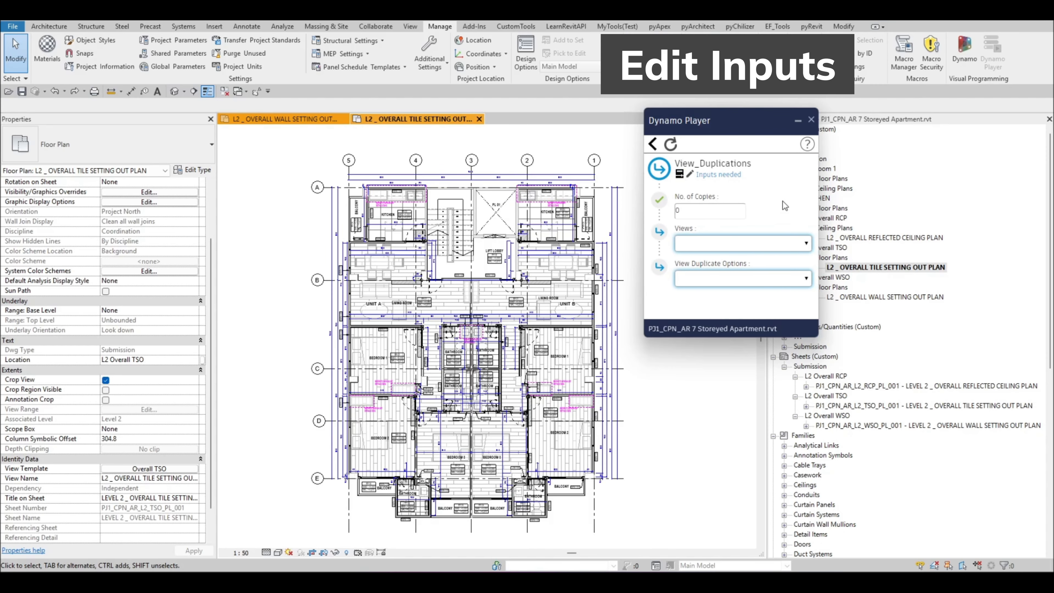
pyautogui.moveTo(692, 210); pyautogui.dragTo(674, 212)
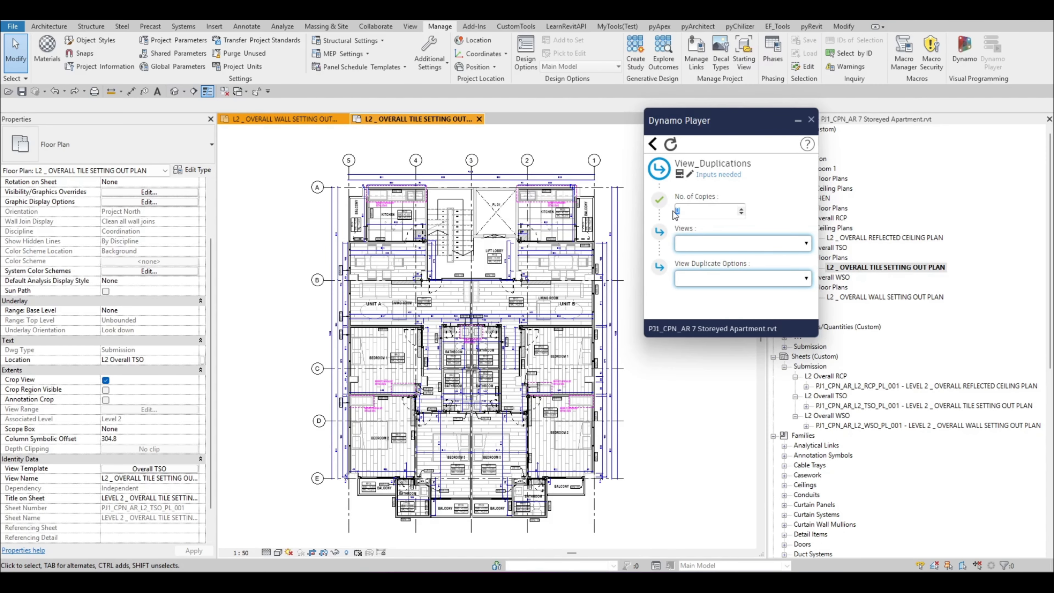
pyautogui.write('5')
# Step: Choose L2 _ OVERALL TILE SETTING OUT PLAN as the view to copy and Duplicate as the view duplicate option
pyautogui.click(805, 243)
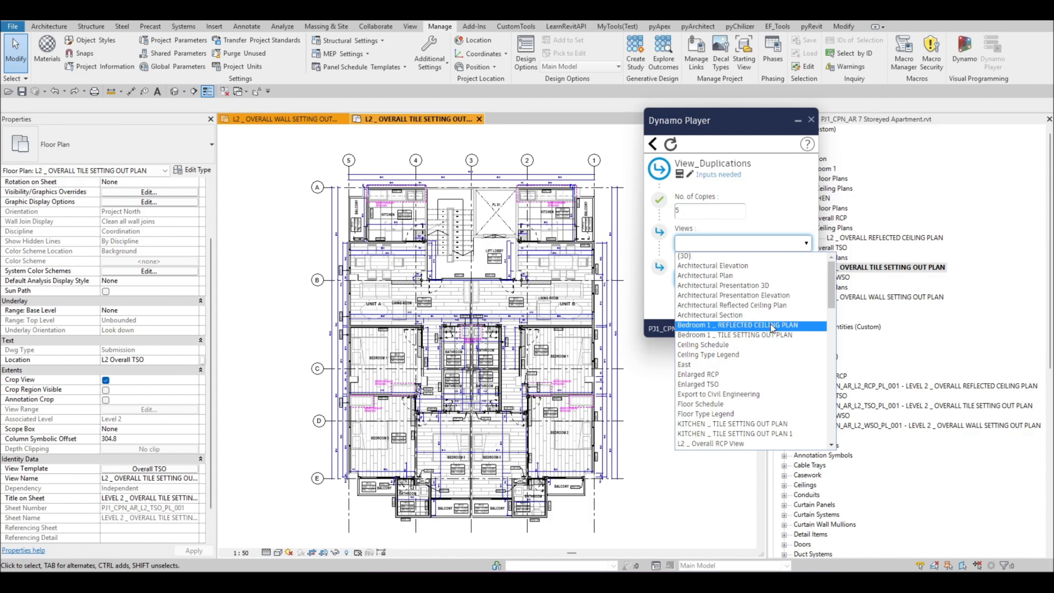
pyautogui.scroll(-4, 746, 335)
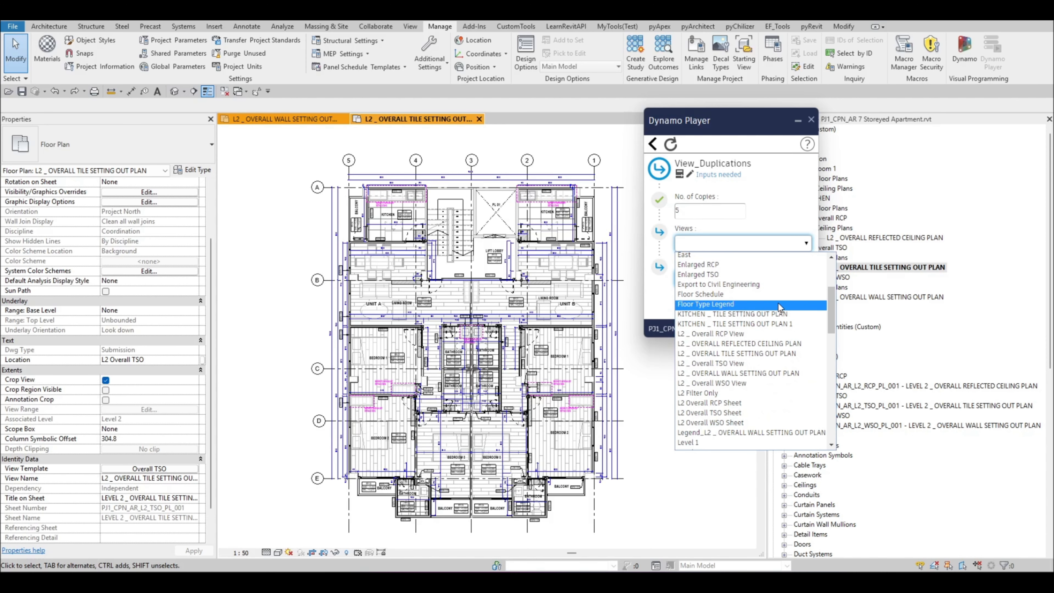
pyautogui.click(731, 353)
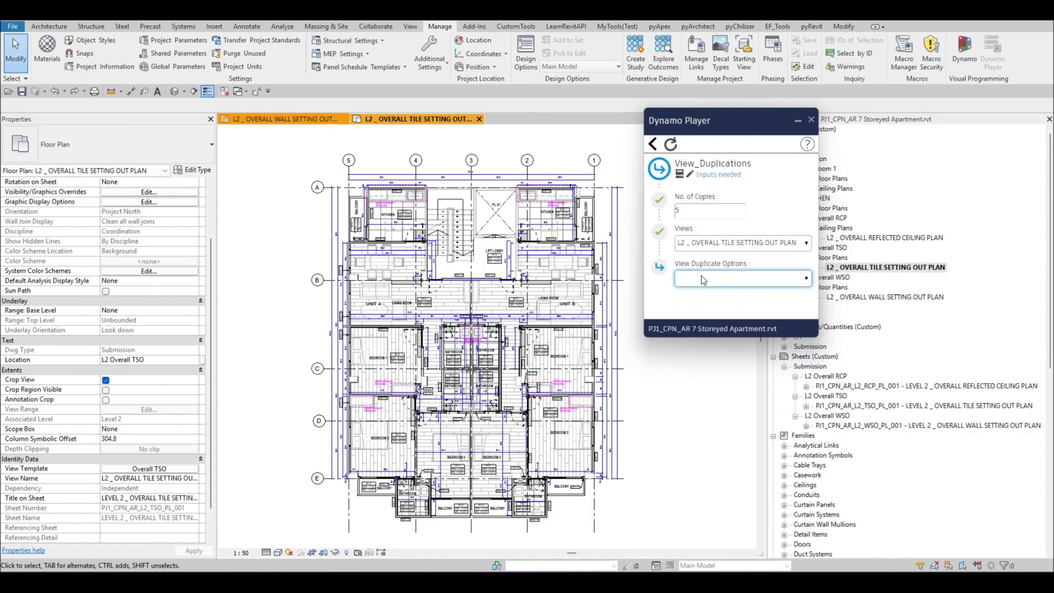
pyautogui.click(767, 278)
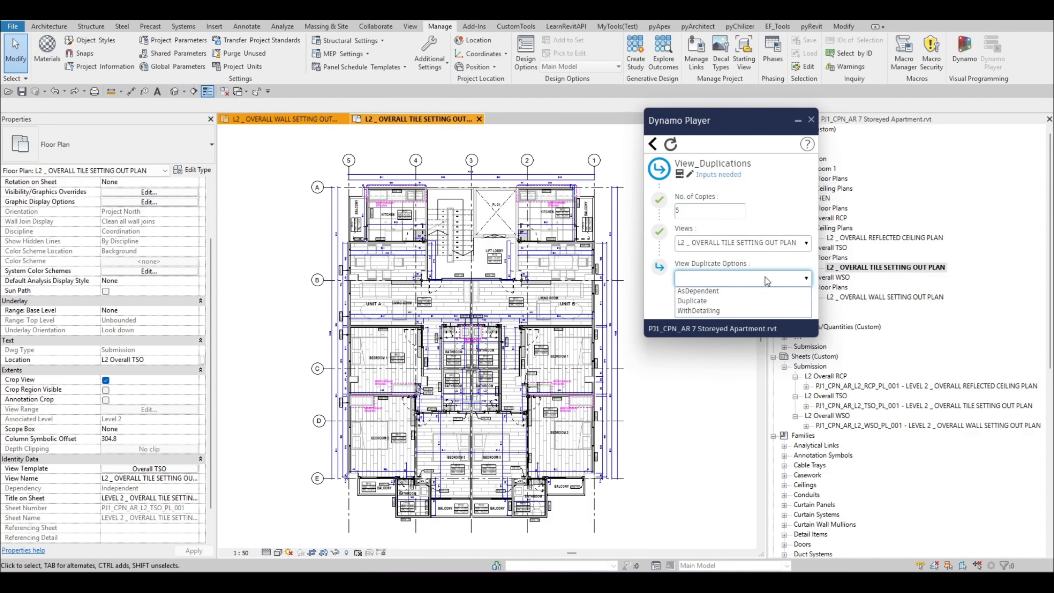
pyautogui.click(693, 300)
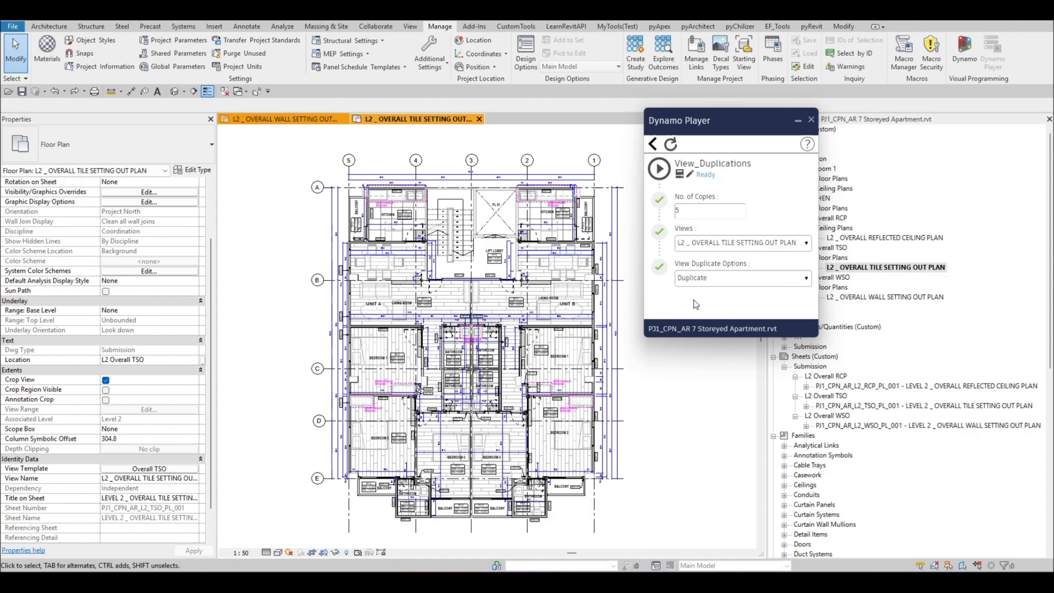
# Step: Run the View_Duplications script, move the player clear of the Project Browser and return to the script list
pyautogui.click(660, 169)
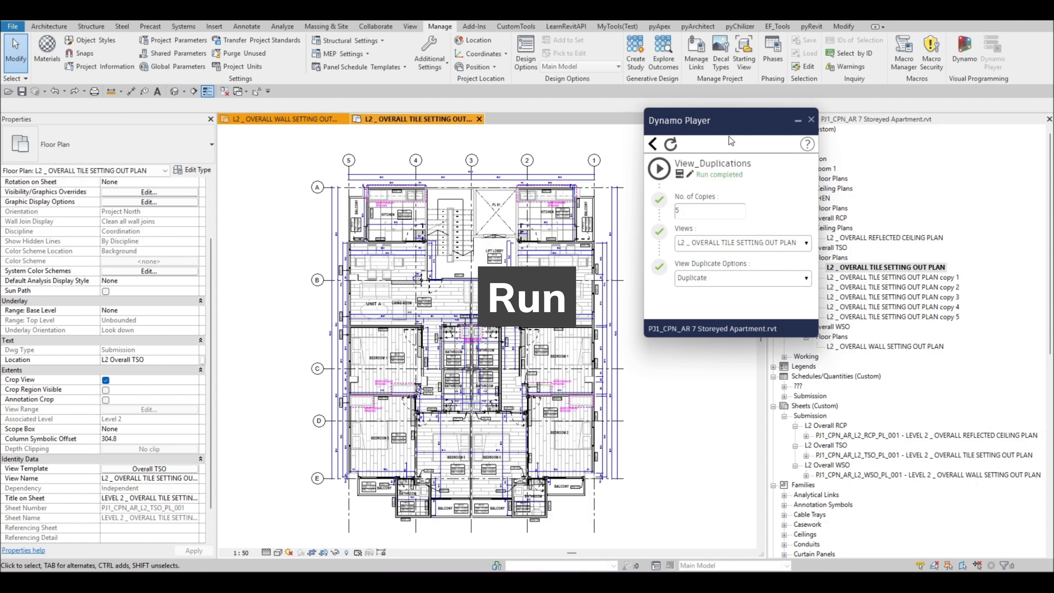
pyautogui.moveTo(730, 122); pyautogui.dragTo(679, 144)
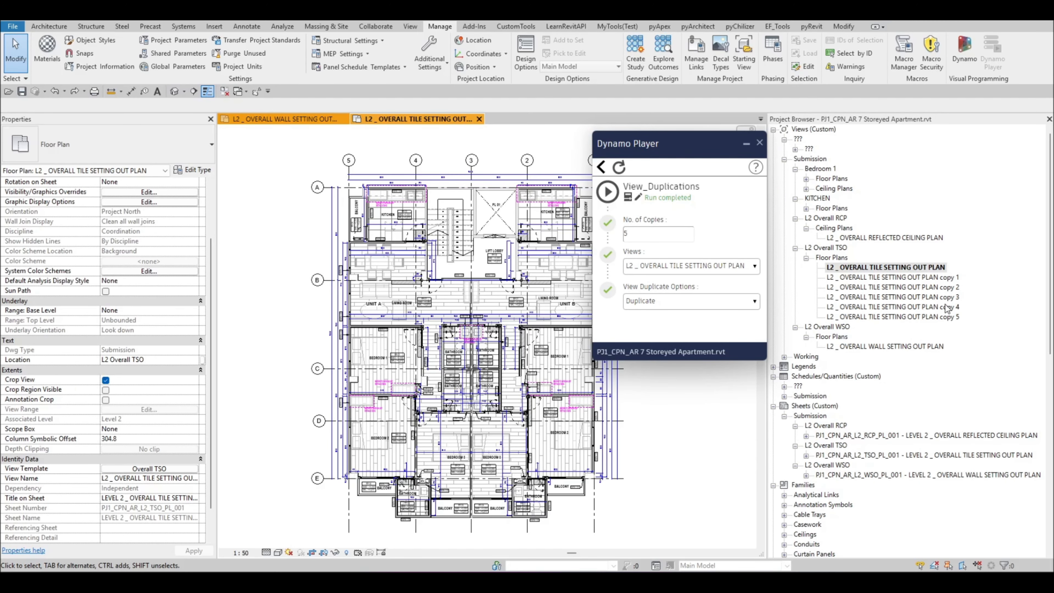
pyautogui.click(604, 169)
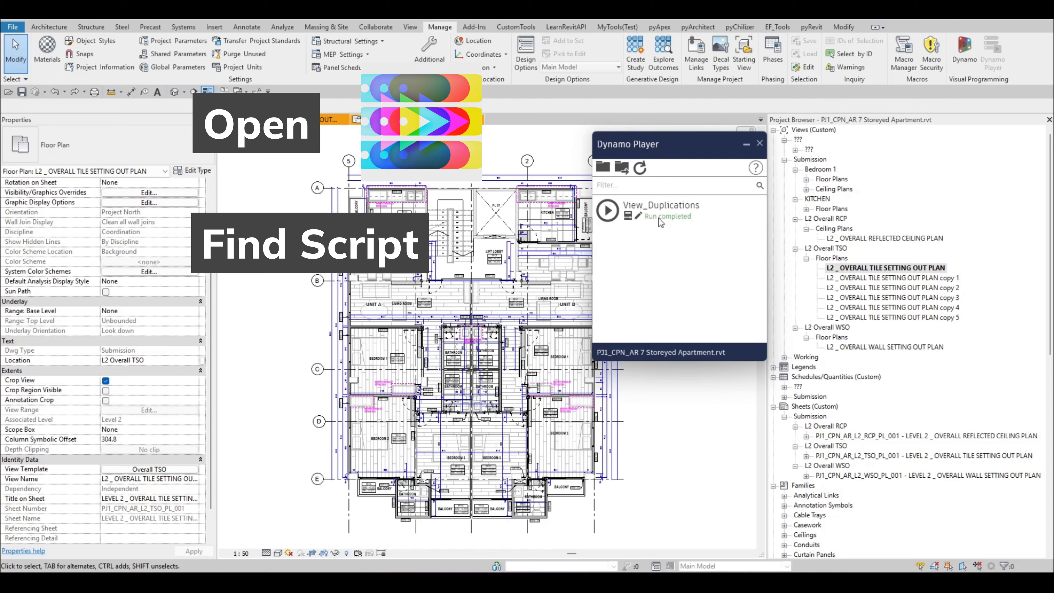
# Step: Confirm Dynamo Scripts as the player's folder and open the View_Duplications script for editing in Dynamo
pyautogui.click(603, 167)
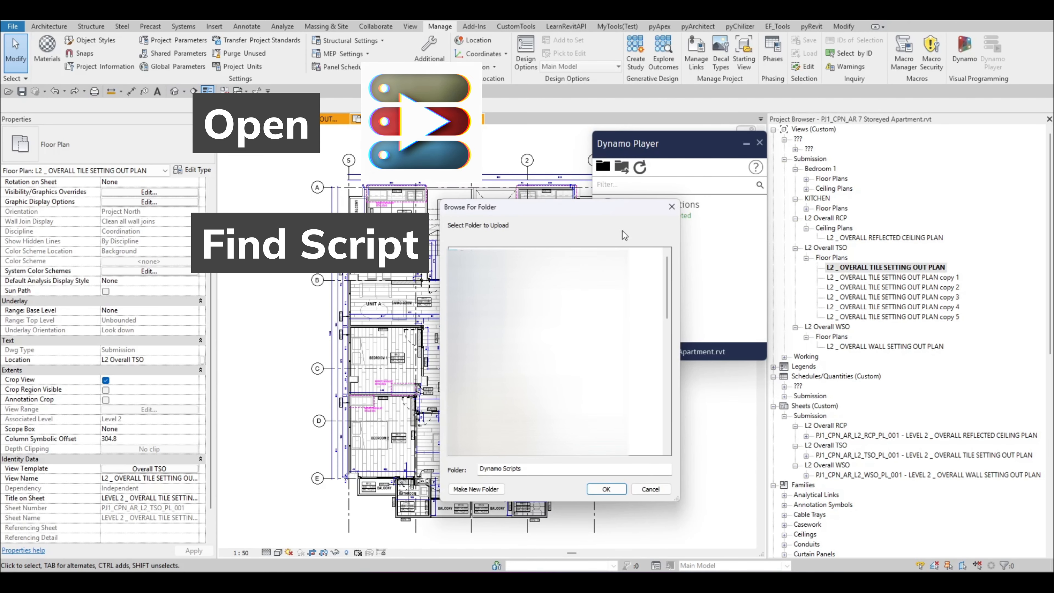
pyautogui.press('Return')
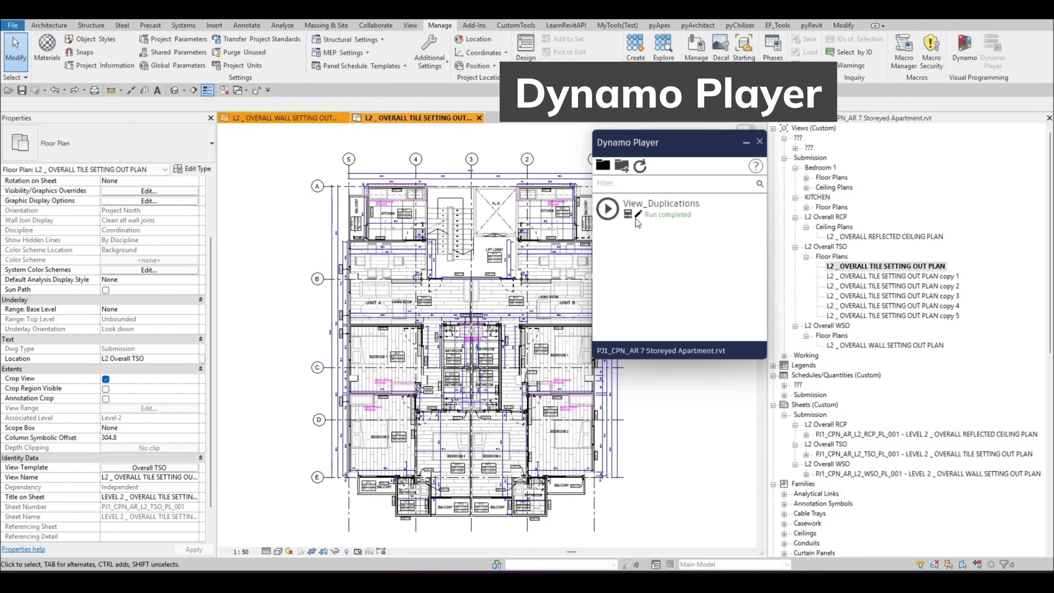
pyautogui.click(627, 215)
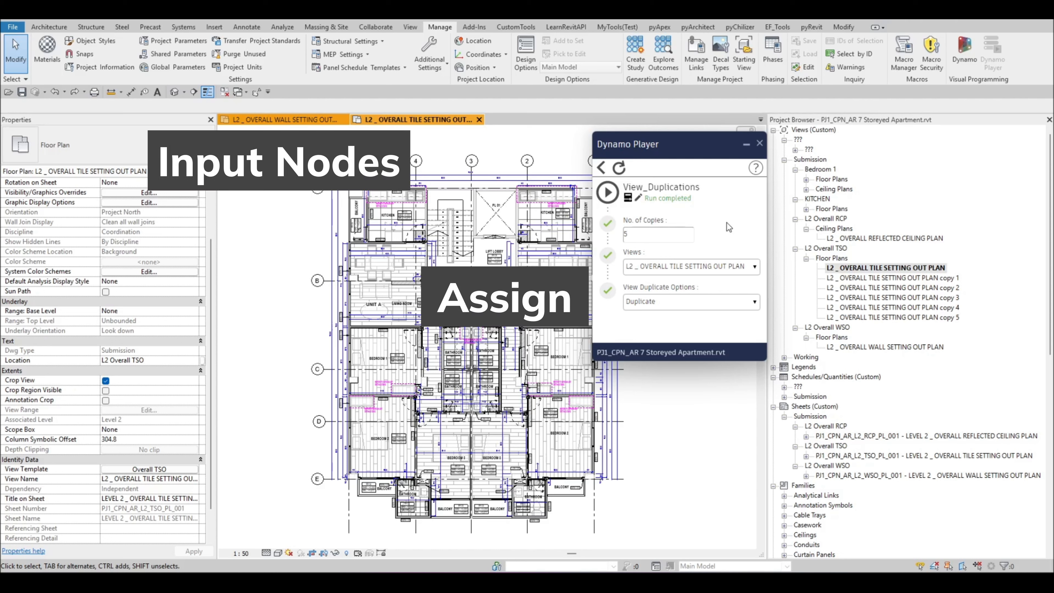
pyautogui.click(641, 198)
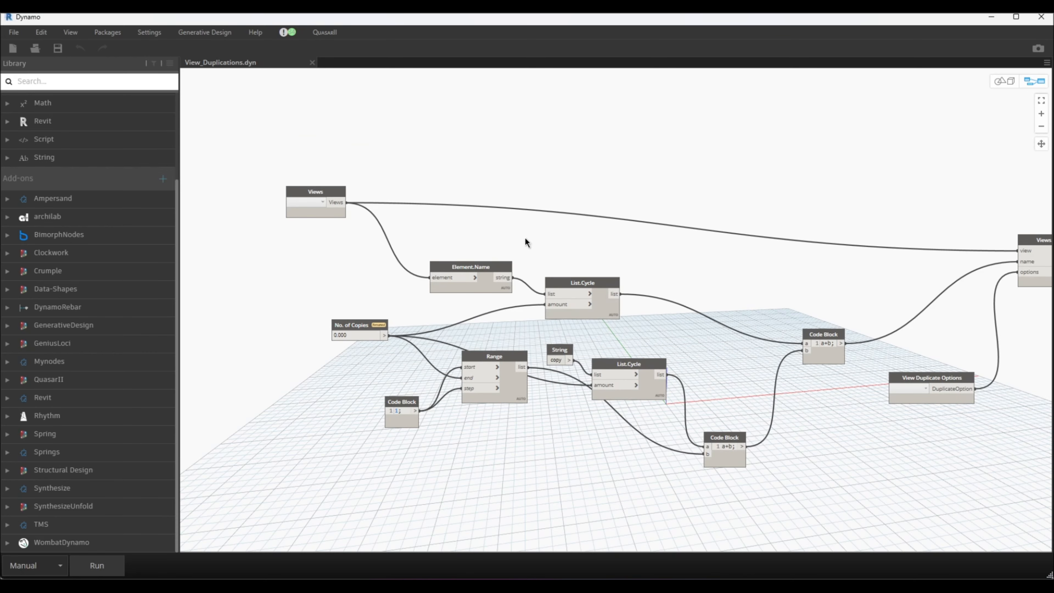
# Step: Check the Is Input setting of the Views and No. of Copies nodes
pyautogui.scroll(3, 281, 230)
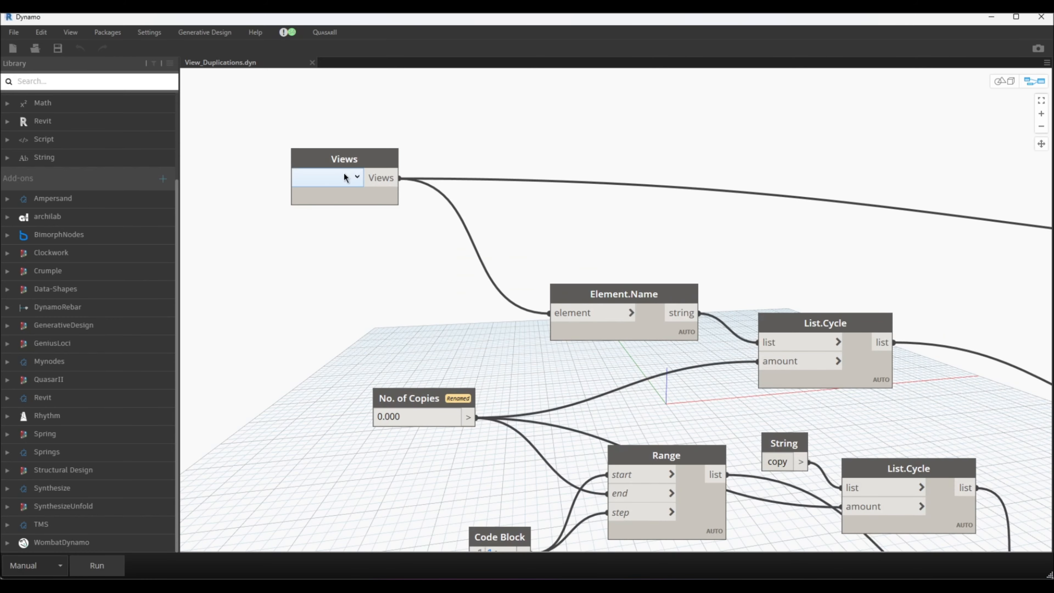
pyautogui.click(340, 159)
pyautogui.rightClick(340, 160)
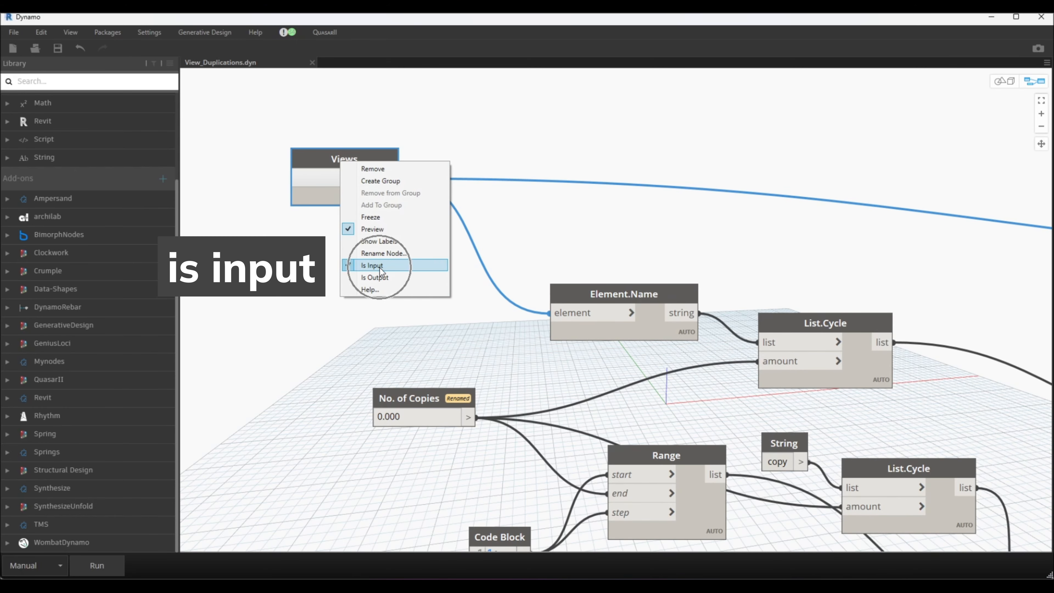
pyautogui.click(388, 352)
pyautogui.moveTo(417, 444); pyautogui.dragTo(409, 339, button='middle')
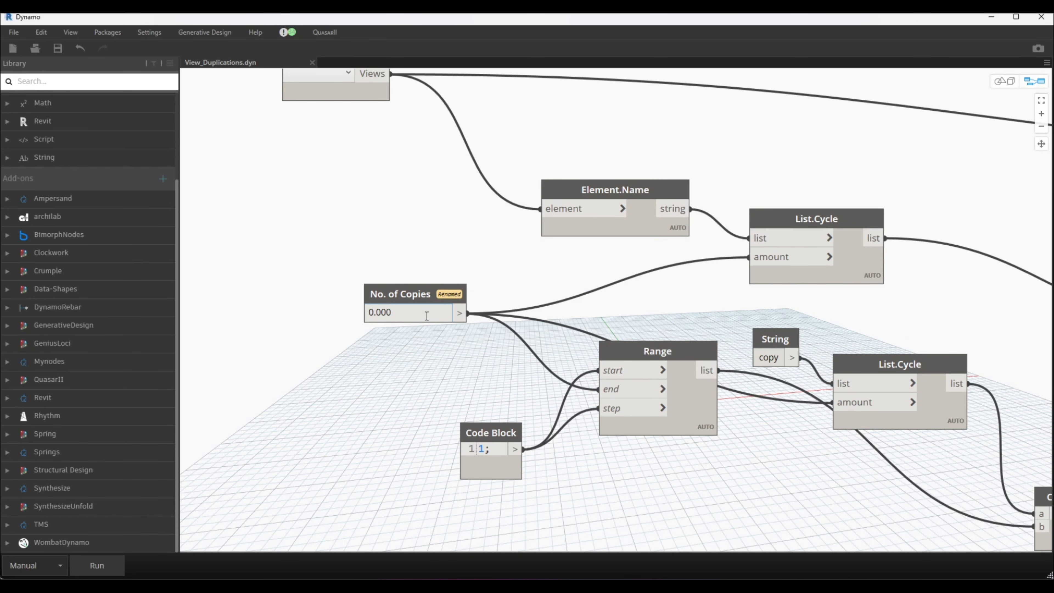
pyautogui.moveTo(417, 296)
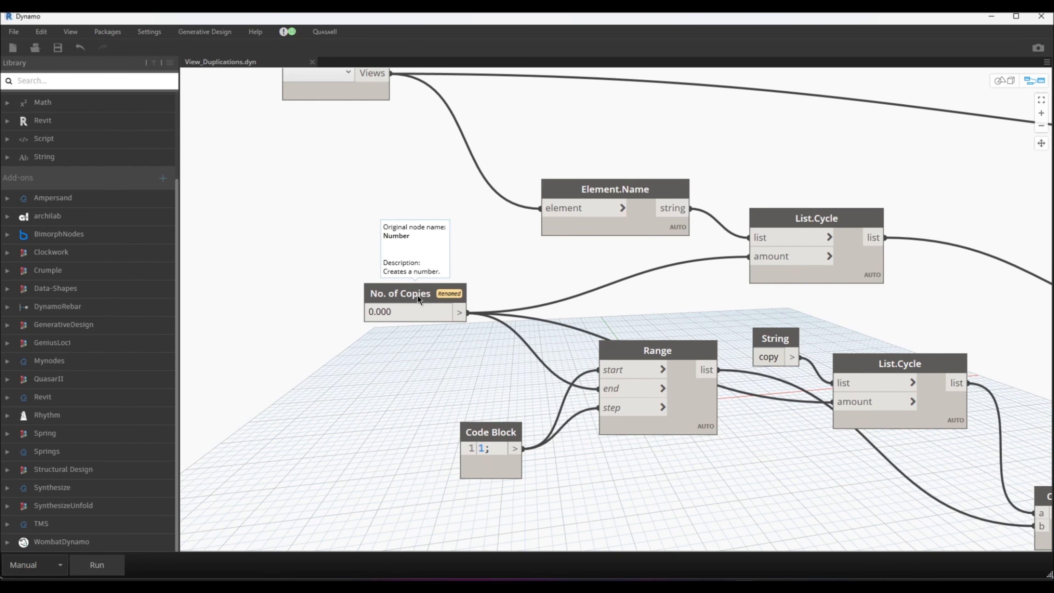
pyautogui.rightClick(418, 295)
pyautogui.click(284, 359)
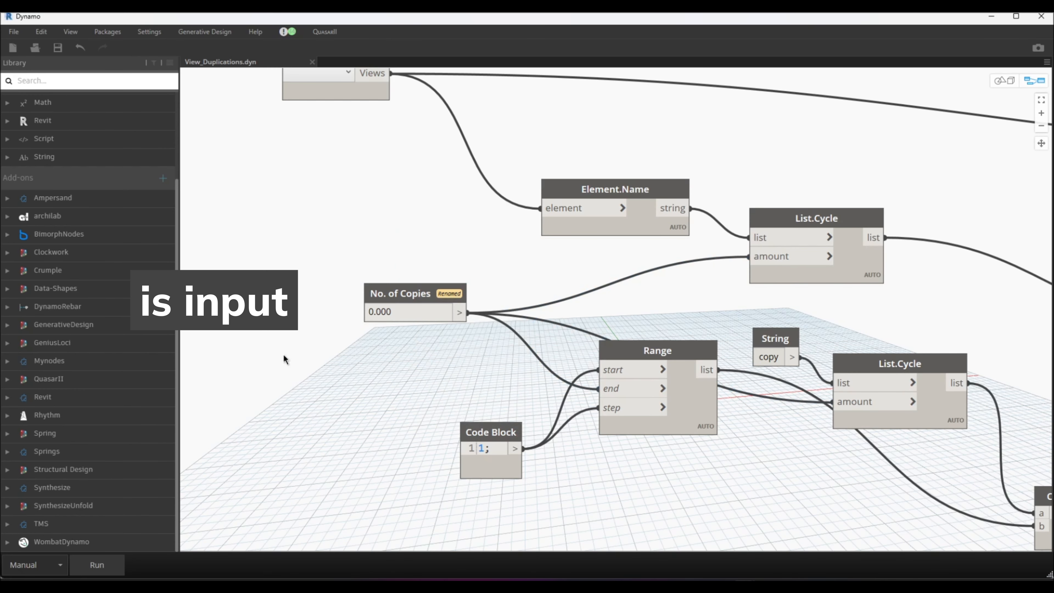
# Step: Look through the choices of the View Duplicate Options node and check its Is Input setting
pyautogui.scroll(-6, 283, 359)
pyautogui.moveTo(523, 368); pyautogui.dragTo(352, 292, button='middle')
pyautogui.scroll(-2, 352, 293)
pyautogui.scroll(8, 614, 286)
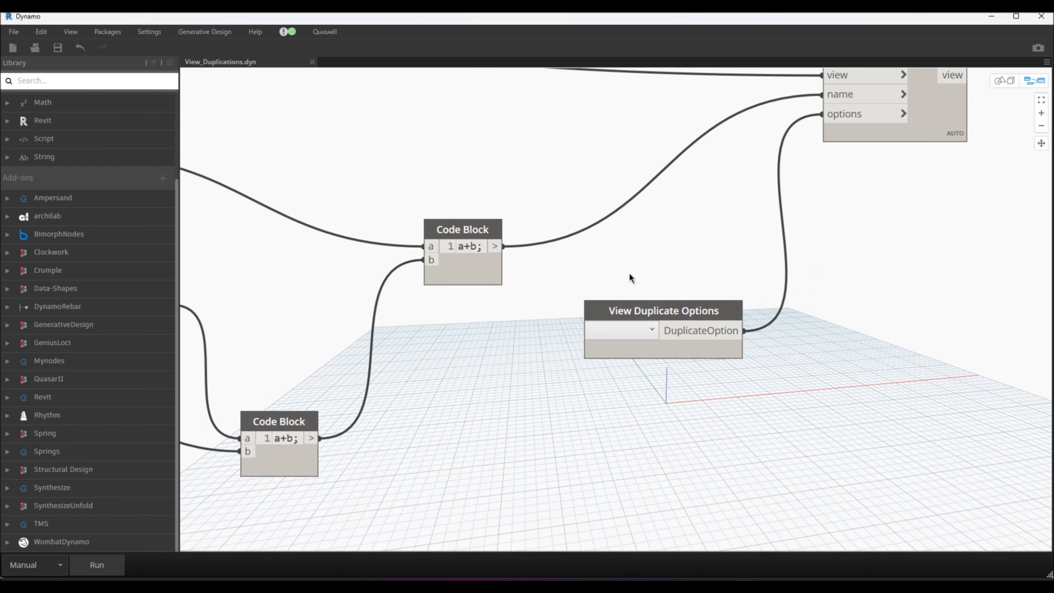
pyautogui.click(623, 332)
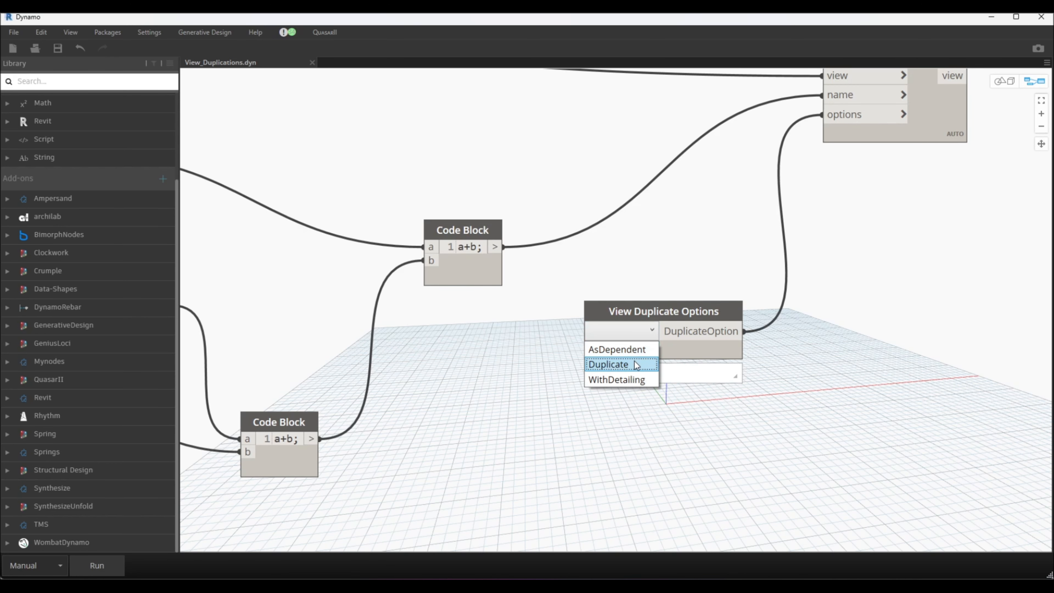
pyautogui.click(630, 380)
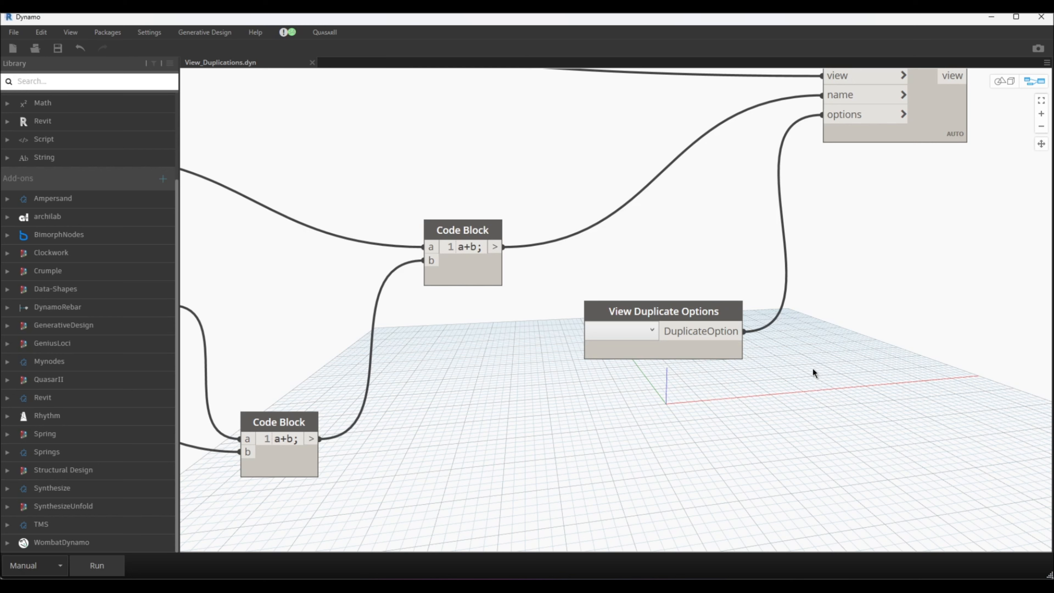
pyautogui.rightClick(656, 308)
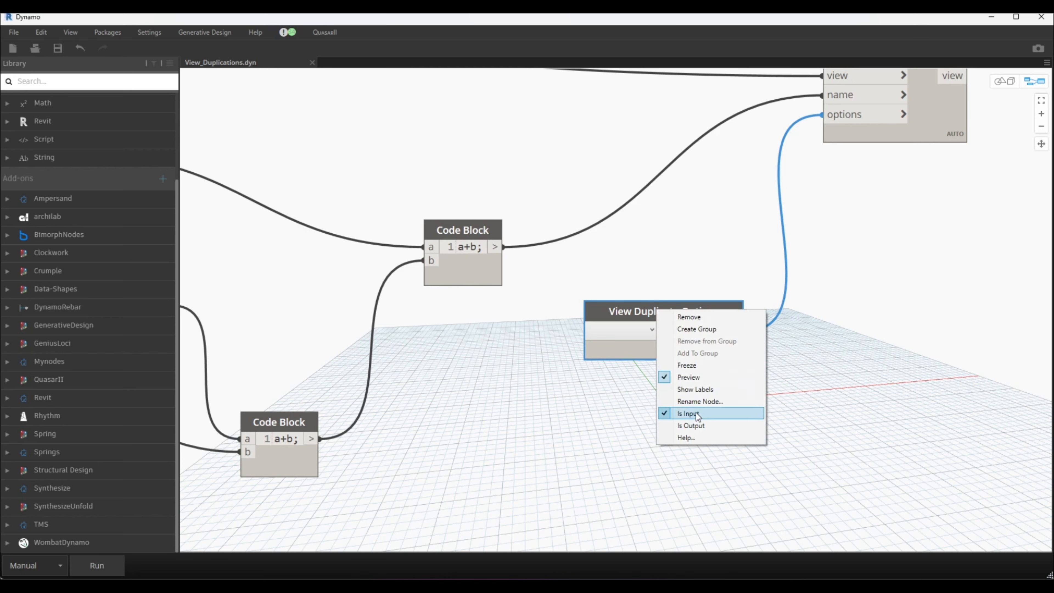
pyautogui.click(814, 377)
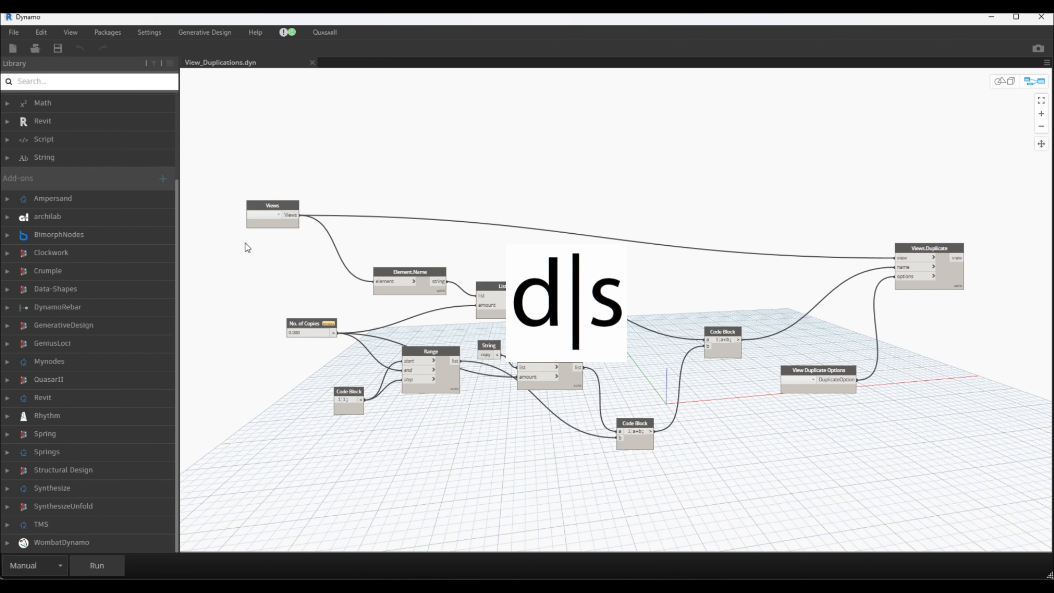
# Step: Add a Data-Shapes MultipleInputForm ++ node in free space ahead of the existing graph
pyautogui.click(97, 289)
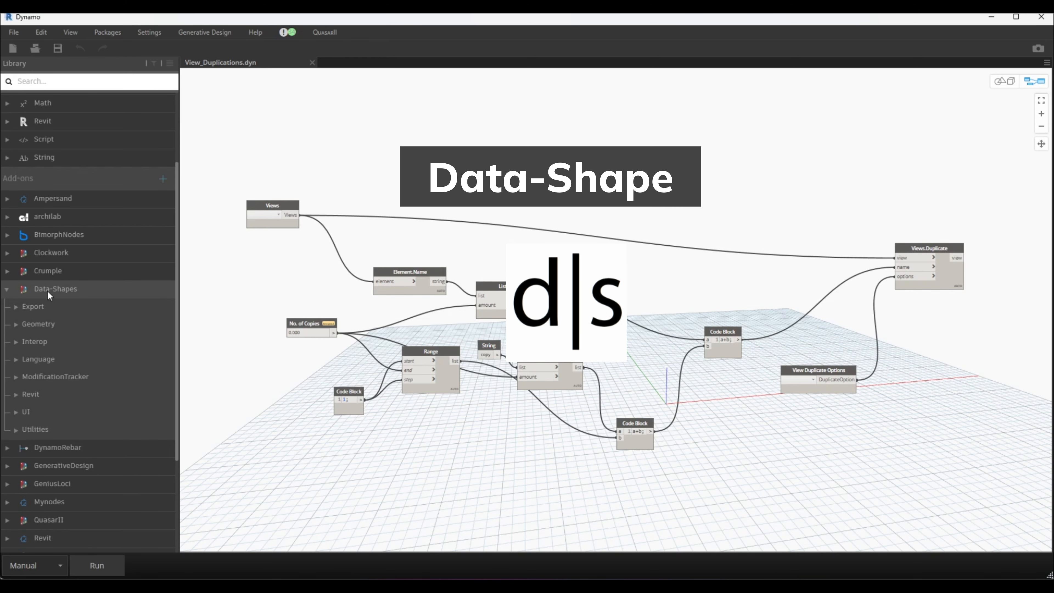
pyautogui.click(60, 412)
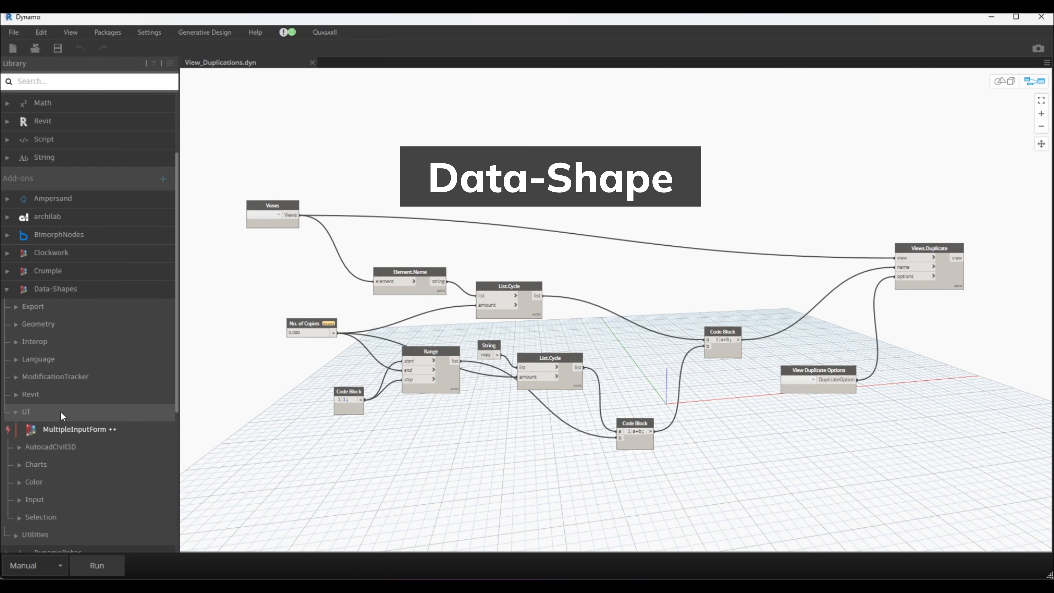
pyautogui.click(65, 428)
pyautogui.moveTo(627, 276); pyautogui.dragTo(776, 217, button='middle')
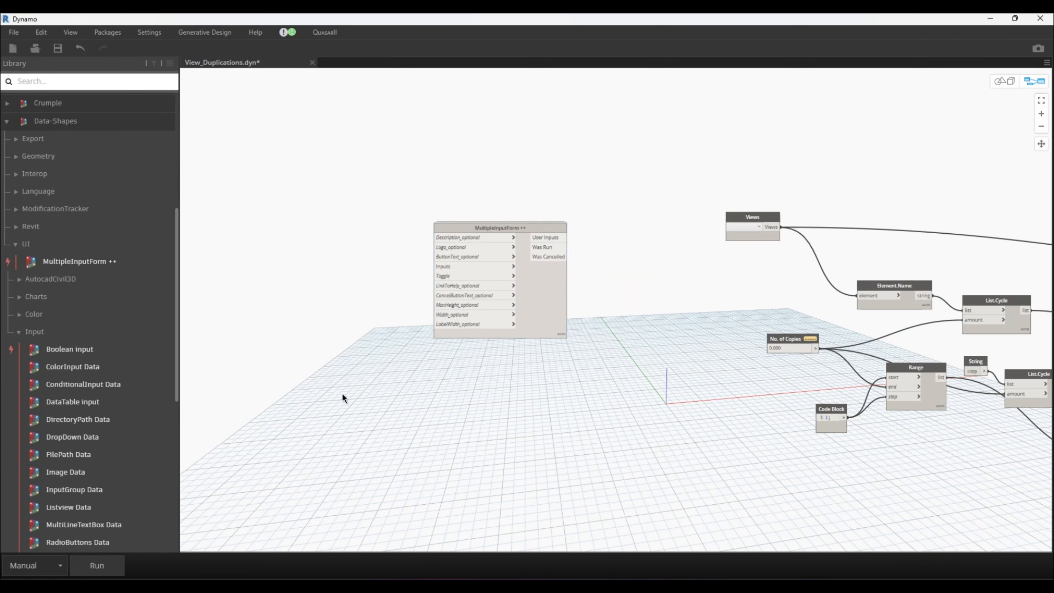
# Step: Add a DropDown Data node and supply its InputName from a String node reading Views
pyautogui.click(73, 382)
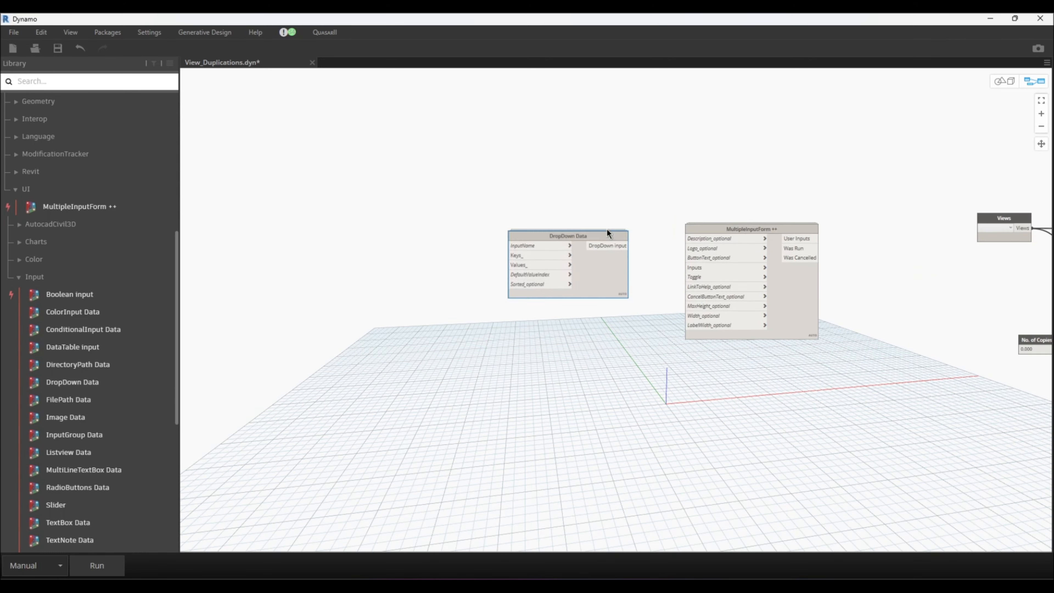
pyautogui.hotkey('ctrl', 'v')
pyautogui.scroll(3, 493, 323)
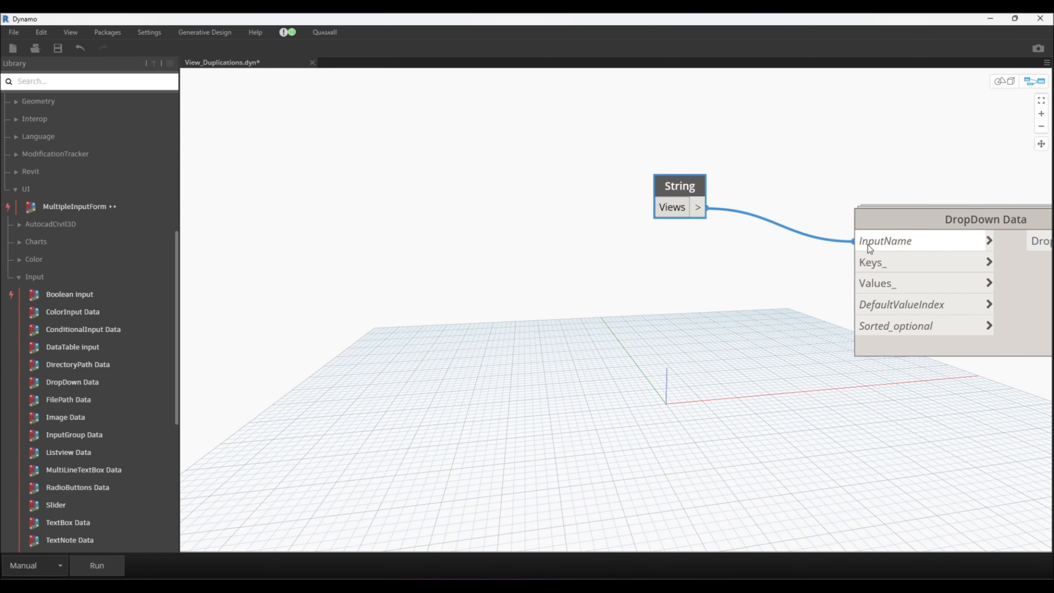
# Step: Add a Categories node set to Views and an All Elements of Category node, and feed the elements into the drop-down's Values_
pyautogui.doubleClick(568, 314)
pyautogui.write('all elements of category')
pyautogui.click(647, 348)
pyautogui.doubleClick(378, 299)
pyautogui.write('ca')
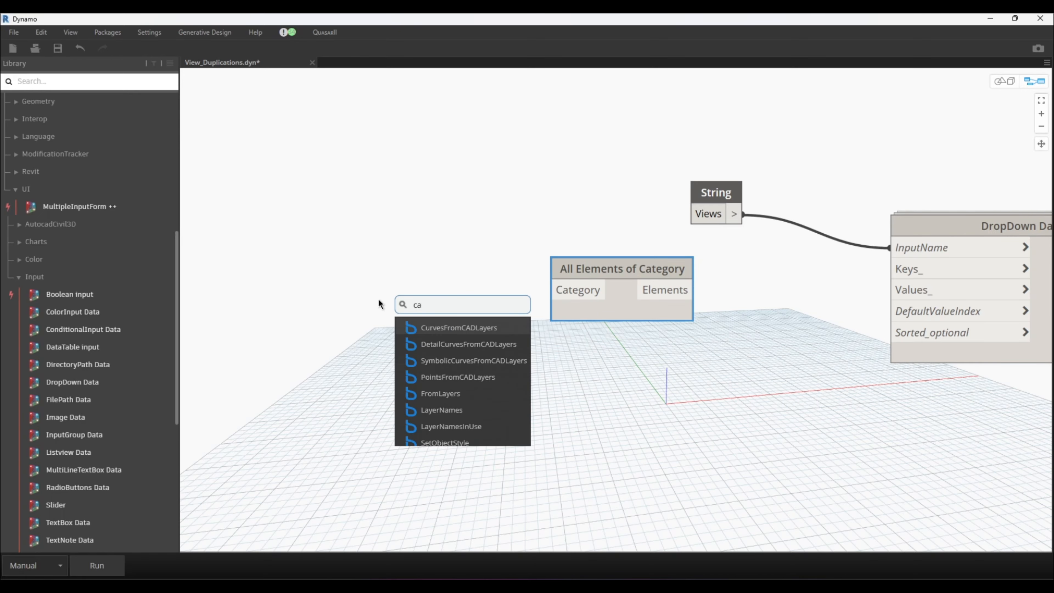
pyautogui.click(452, 330)
pyautogui.click(519, 364)
pyautogui.click(535, 299)
pyautogui.moveTo(448, 292); pyautogui.dragTo(556, 290)
pyautogui.moveTo(672, 289); pyautogui.dragTo(898, 289)
pyautogui.moveTo(649, 268); pyautogui.dragTo(471, 265)
# Step: Add an Element.Name node between the category elements and the drop-down's Keys_ input
pyautogui.rightClick(521, 392)
pyautogui.write('e')
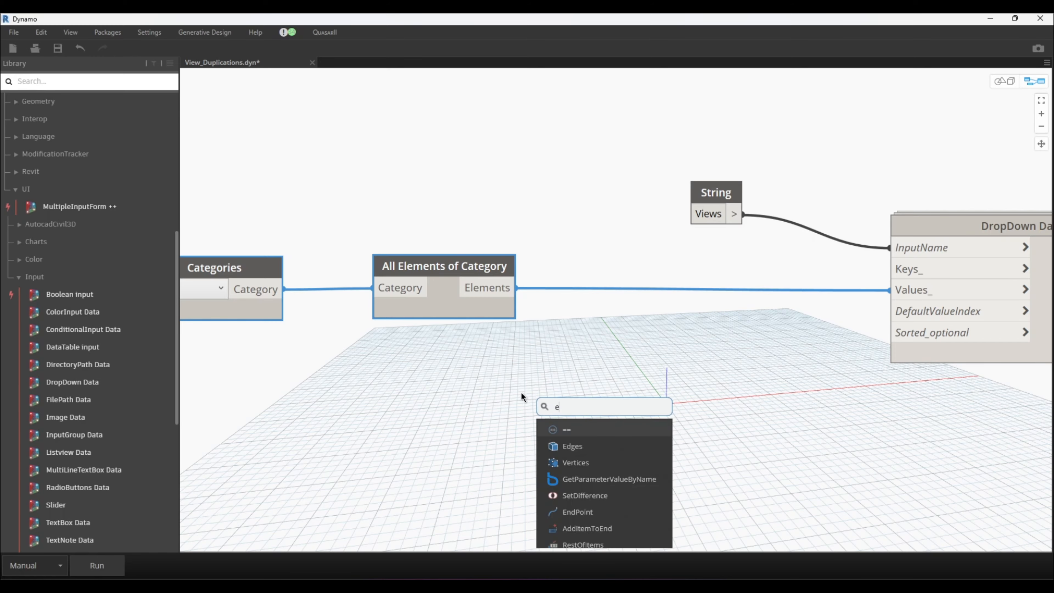
pyautogui.write('lement.name')
pyautogui.click(625, 430)
pyautogui.moveTo(625, 431); pyautogui.dragTo(640, 361)
pyautogui.moveTo(417, 249); pyautogui.dragTo(508, 350)
pyautogui.moveTo(797, 231); pyautogui.dragTo(638, 348)
# Step: Copy the DropDown Data node to make a second drop-down below the first
pyautogui.scroll(-5, 434, 275)
pyautogui.click(654, 241)
pyautogui.hotkey('ctrl', 'c')
pyautogui.hotkey('ctrl', 'v')
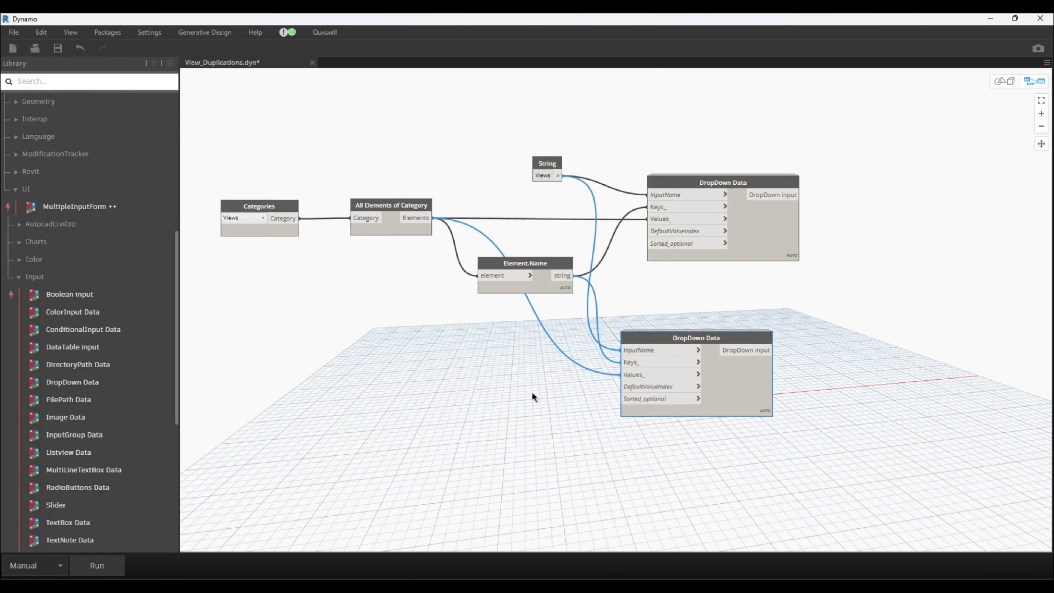
# Step: Copy the Views String node, change its text to Duplicate Option and connect it to the second drop-down's InputName
pyautogui.moveTo(532, 392); pyautogui.dragTo(559, 361, button='middle')
pyautogui.click(574, 132)
pyautogui.hotkey('ctrl', 'c')
pyautogui.hotkey('ctrl', 'v')
pyautogui.doubleClick(577, 312)
pyautogui.write('Duplicate Option')
pyautogui.scroll(4, 549, 330)
pyautogui.moveTo(660, 304); pyautogui.dragTo(759, 310)
# Step: Add a Duplicateoptions node and connect its output to the second drop-down's Keys_ and Values_
pyautogui.click(34, 276)
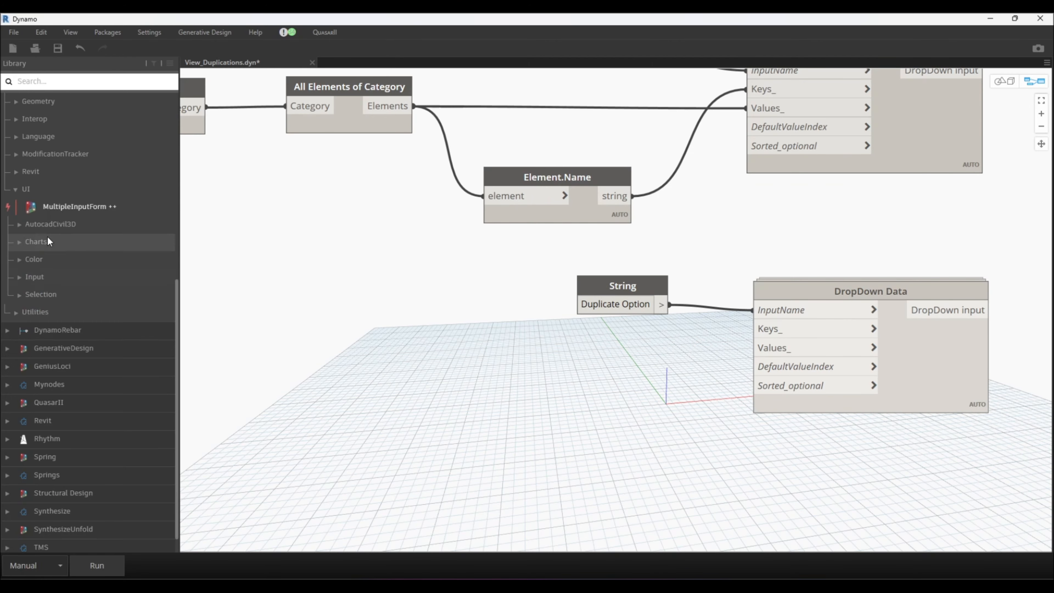
pyautogui.click(49, 384)
pyautogui.click(49, 437)
pyautogui.moveTo(647, 357); pyautogui.dragTo(758, 328)
pyautogui.moveTo(647, 357); pyautogui.dragTo(757, 347)
# Step: Add a TextBox Data node and supply its InputName from a copied String node reading No. of Copies
pyautogui.scroll(-3, 591, 364)
pyautogui.moveTo(591, 365); pyautogui.dragTo(447, 204, button='middle')
pyautogui.click(65, 316)
pyautogui.click(34, 276)
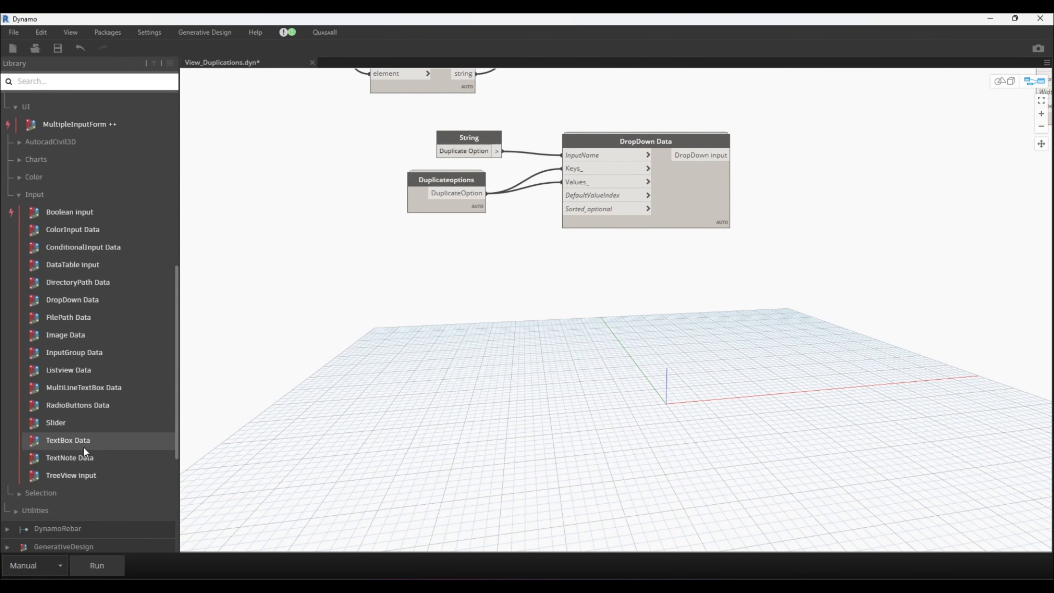
pyautogui.click(84, 448)
pyautogui.moveTo(676, 294); pyautogui.dragTo(642, 262)
pyautogui.click(469, 137)
pyautogui.hotkey('ctrl', 'c')
pyautogui.hotkey('ctrl', 'v')
pyautogui.write('No. of Copies')
pyautogui.moveTo(480, 268); pyautogui.dragTo(574, 275)
# Step: Add a Boolean node set to True and connect it to the text box's IsNumberEntry
pyautogui.rightClick(501, 326)
pyautogui.write('tru')
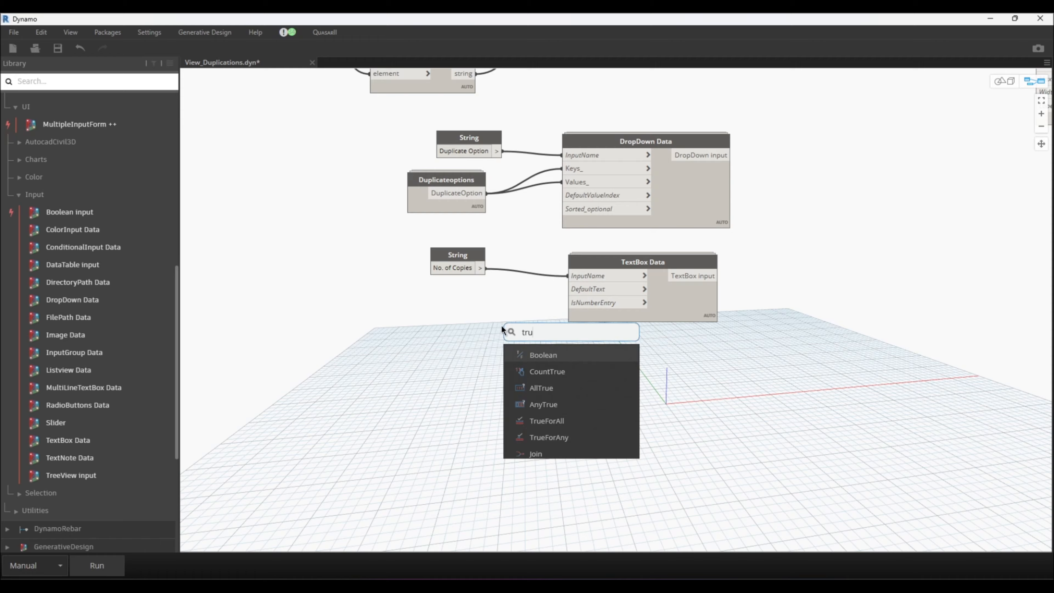
pyautogui.click(543, 355)
pyautogui.moveTo(495, 319); pyautogui.dragTo(598, 303)
pyautogui.click(441, 318)
# Step: Gather both drop-down inputs and the text box input in a List Create node and connect its list to the form's Inputs
pyautogui.moveTo(786, 190); pyautogui.dragTo(589, 353, button='middle')
pyautogui.rightClick(625, 292)
pyautogui.write('list')
pyautogui.click(652, 314)
pyautogui.moveTo(524, 166); pyautogui.dragTo(655, 281)
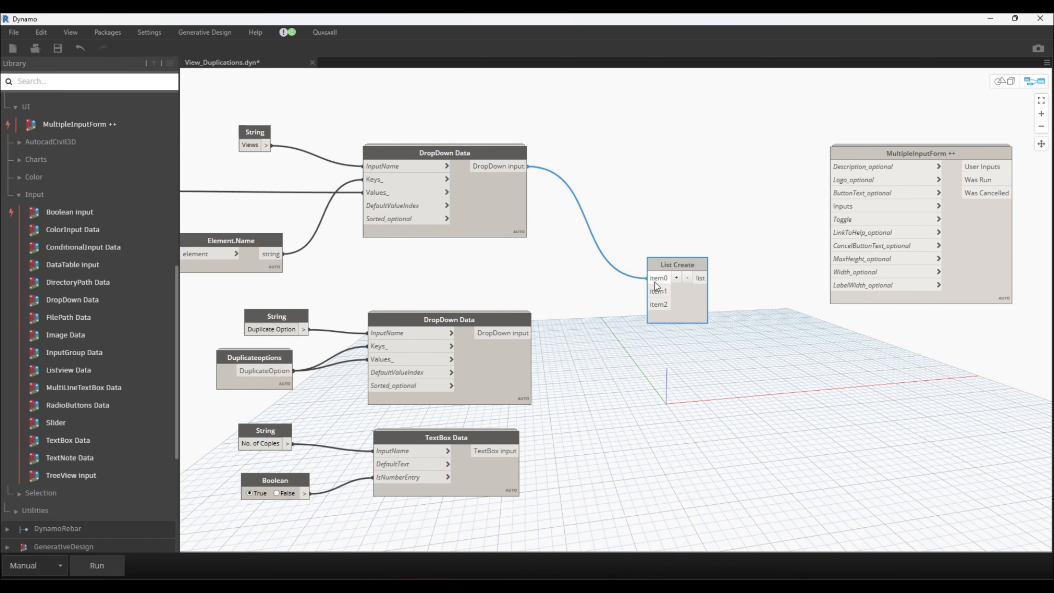
pyautogui.moveTo(523, 332); pyautogui.dragTo(655, 291)
pyautogui.moveTo(512, 451); pyautogui.dragTo(654, 305)
pyautogui.scroll(1, 655, 304)
pyautogui.moveTo(552, 326); pyautogui.dragTo(705, 245)
pyautogui.moveTo(777, 183); pyautogui.dragTo(739, 263)
# Step: Add a String node reading Duplicate and connect it to the form's ButtonText_optional
pyautogui.moveTo(489, 261); pyautogui.dragTo(755, 296, button='middle')
pyautogui.hotkey('ctrl', 'v')
pyautogui.write('Duplic')
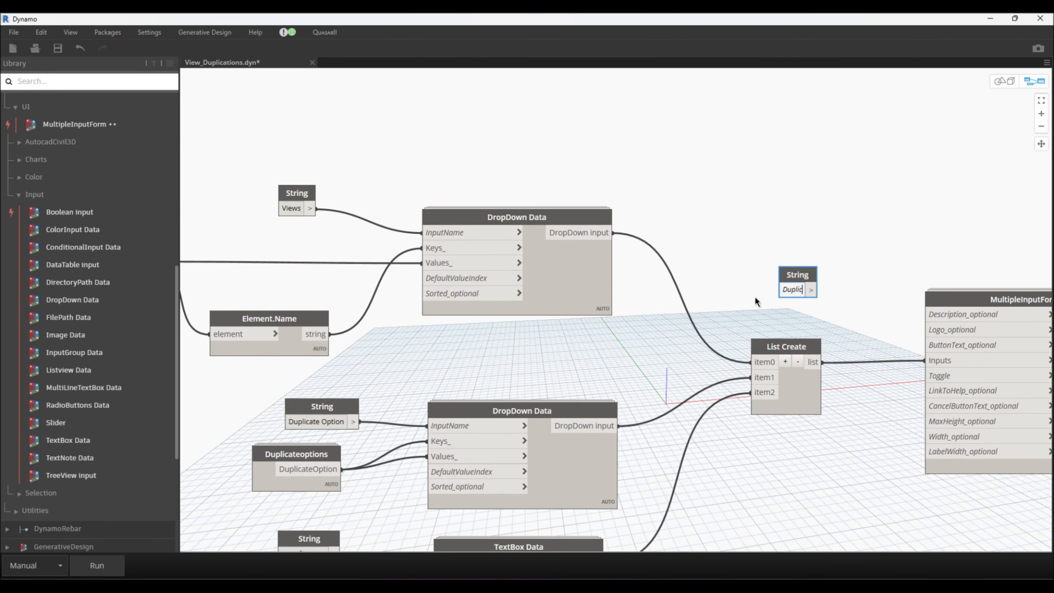
pyautogui.write('ate')
pyautogui.click(691, 276)
pyautogui.click(814, 331)
# Step: Connect a Boolean node to the form's Toggle and a code block of 500 to its Width_optional
pyautogui.rightClick(655, 339)
pyautogui.write('tru')
pyautogui.click(696, 372)
pyautogui.doubleClick(605, 398)
pyautogui.write('500;')
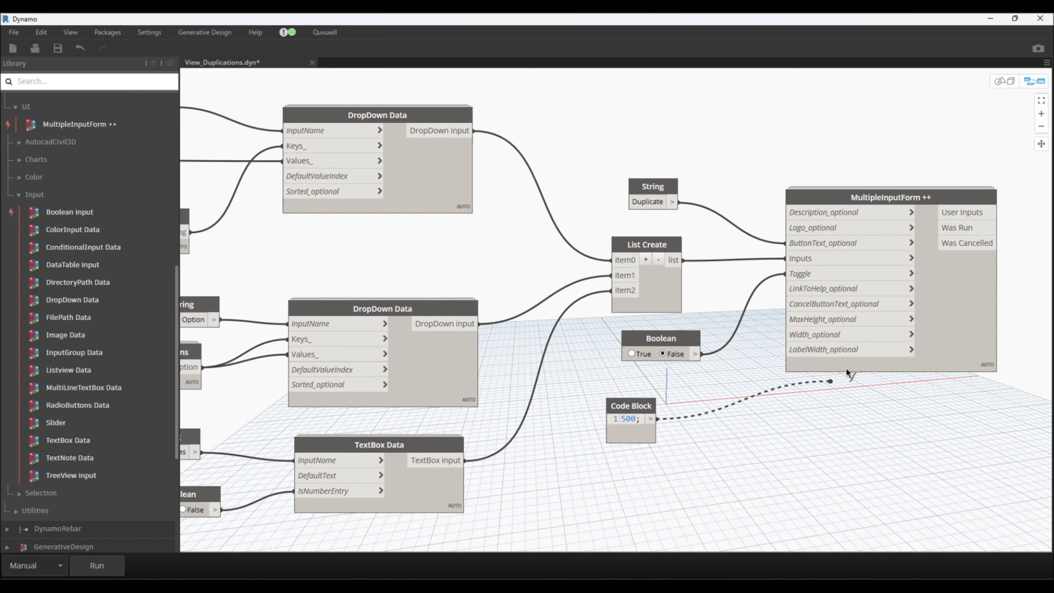
pyautogui.click(812, 334)
# Step: Add a code block with a[0]; a[1]; a[2]; and feed it from the form's User Inputs
pyautogui.moveTo(1016, 262); pyautogui.dragTo(606, 291, button='middle')
pyautogui.scroll(1, 707, 290)
pyautogui.rightClick(706, 291)
pyautogui.doubleClick(639, 259)
pyautogui.write('a[0]; a[1]; a[2]')
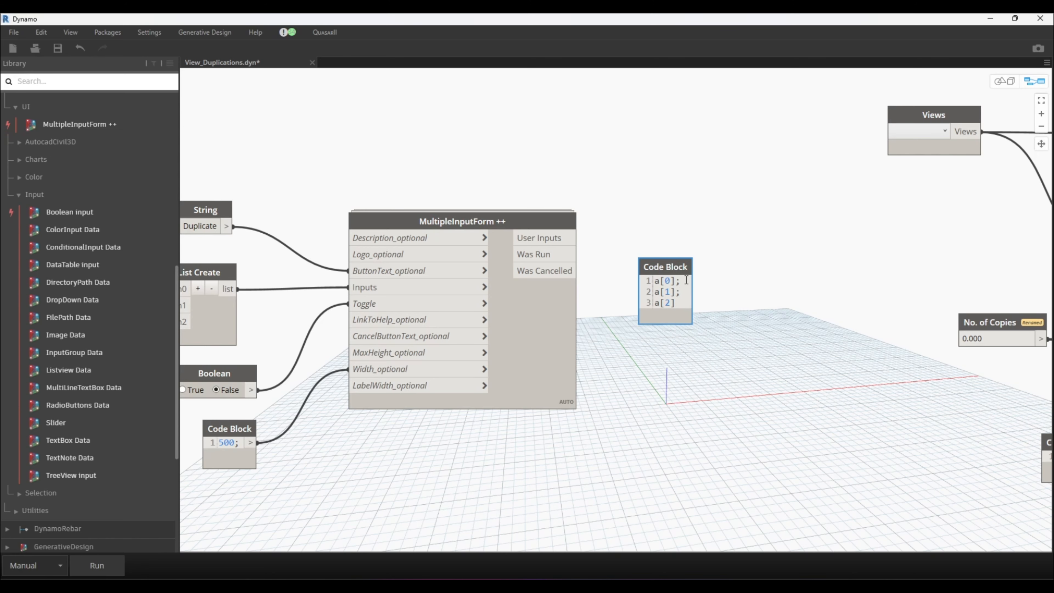
pyautogui.click(657, 210)
# Step: Wire a[0] to Element.Name and Views.Duplicate, a[1] to the duplicate options input and a[2] to List.Cycle's amount, replacing the old input nodes
pyautogui.moveTo(657, 210); pyautogui.dragTo(415, 233, button='middle')
pyautogui.scroll(-2, 726, 225)
pyautogui.scroll(2, 697, 237)
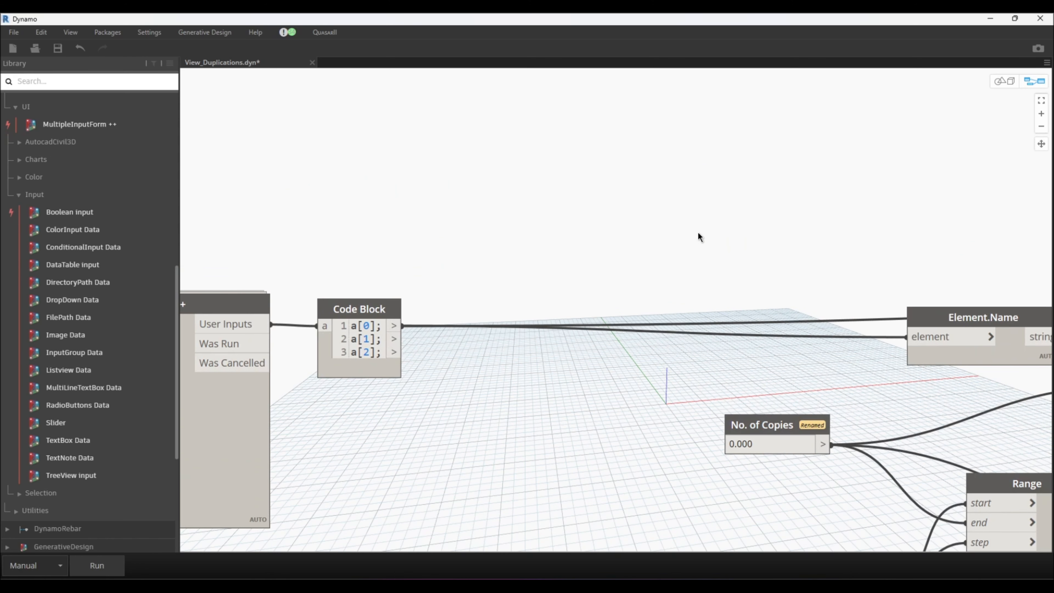
pyautogui.scroll(-2, 697, 236)
pyautogui.rightClick(682, 348)
pyautogui.click(469, 249)
pyautogui.moveTo(469, 250); pyautogui.dragTo(432, 178, button='middle')
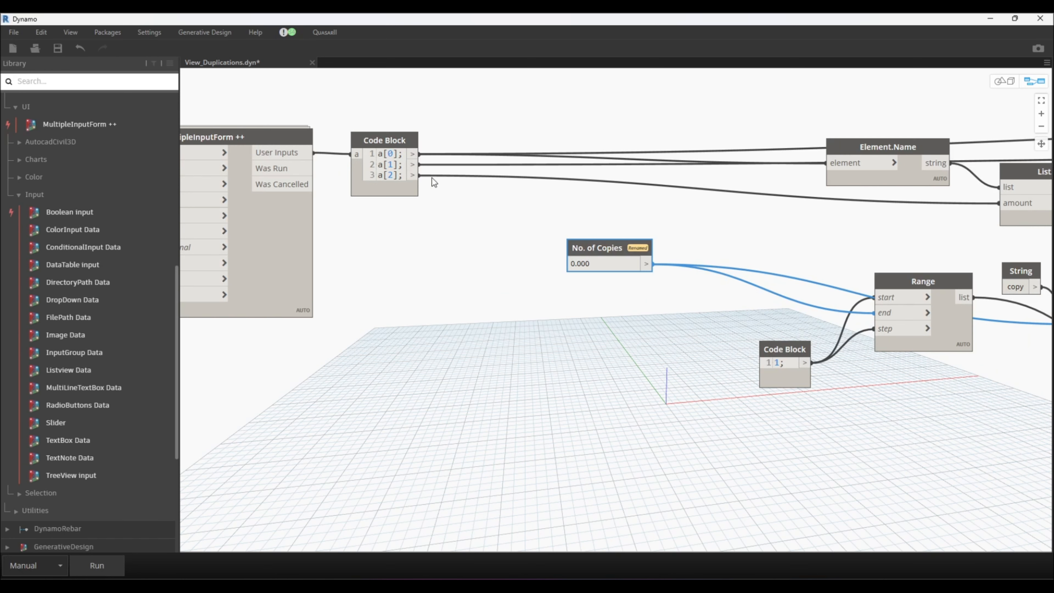
# Step: Pass a[2] through a Math.Ceiling node and use its integer for the Range and both List.Cycle amounts instead of No. of Copies
pyautogui.scroll(-1, 405, 370)
pyautogui.scroll(1, 433, 332)
pyautogui.rightClick(431, 330)
pyautogui.scroll(10, 99, 207)
pyautogui.click(99, 209)
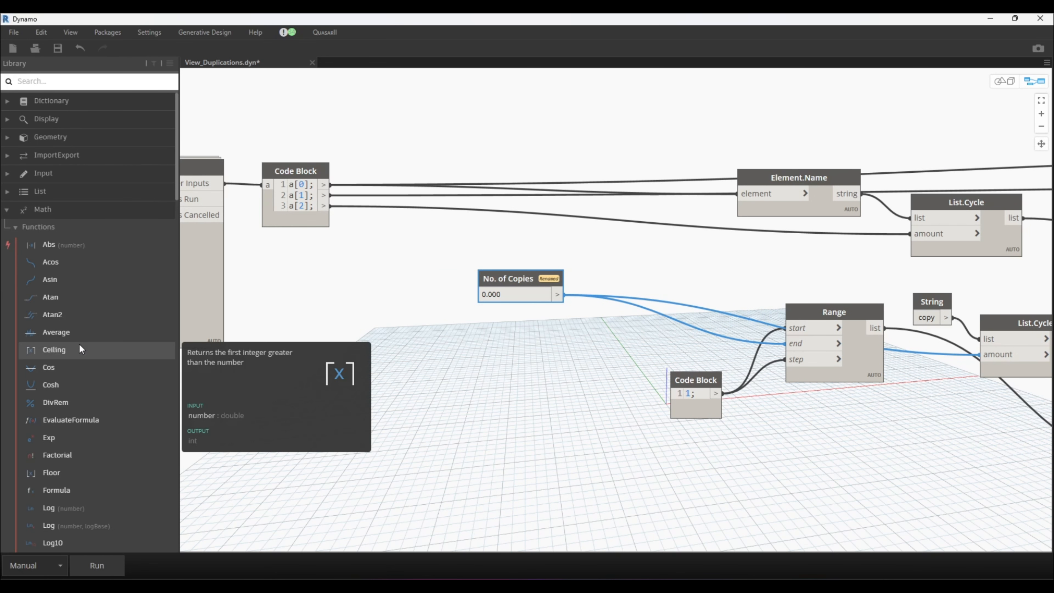
pyautogui.click(54, 349)
pyautogui.click(330, 205)
pyautogui.click(420, 349)
pyautogui.keyDown('shift'); pyautogui.click(557, 294); pyautogui.keyUp('shift')
pyautogui.click(401, 308)
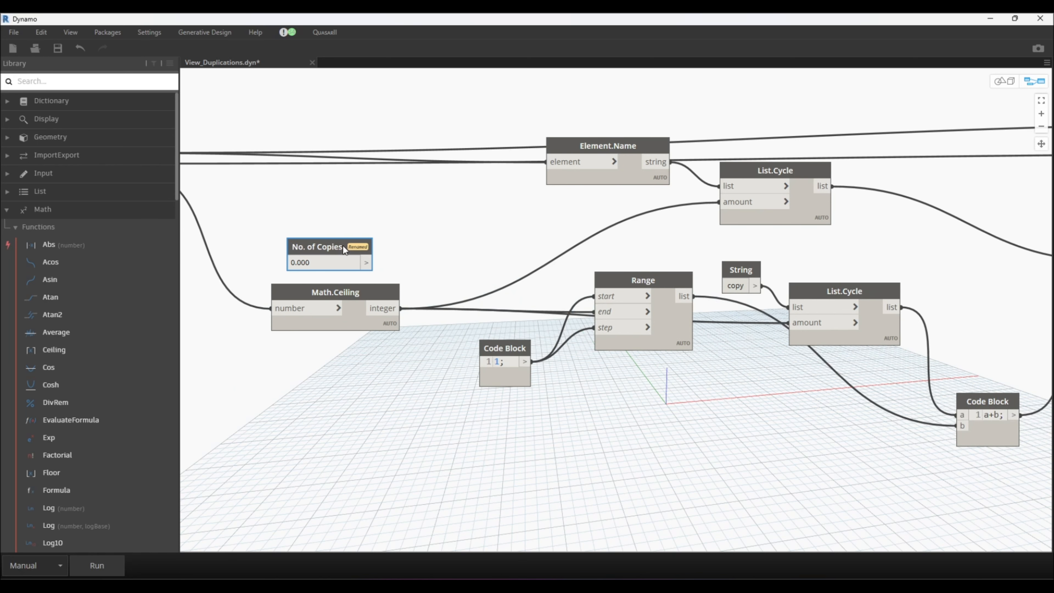
pyautogui.scroll(-4, 498, 291)
pyautogui.moveTo(859, 307); pyautogui.dragTo(743, 341, button='middle')
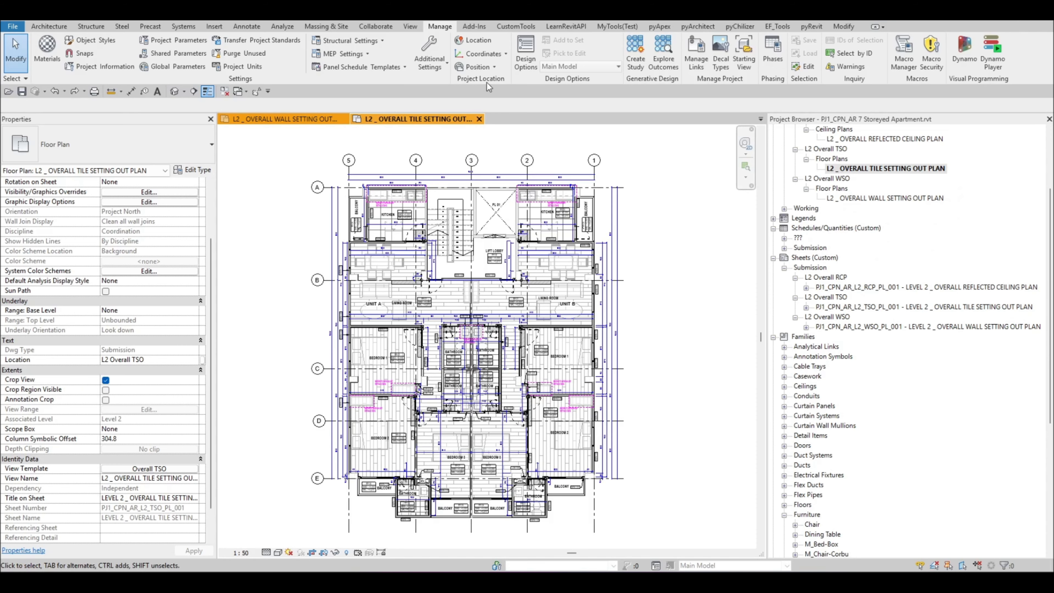
# Step: Switch to Revit and open Dynamo Player
pyautogui.click(991, 52)
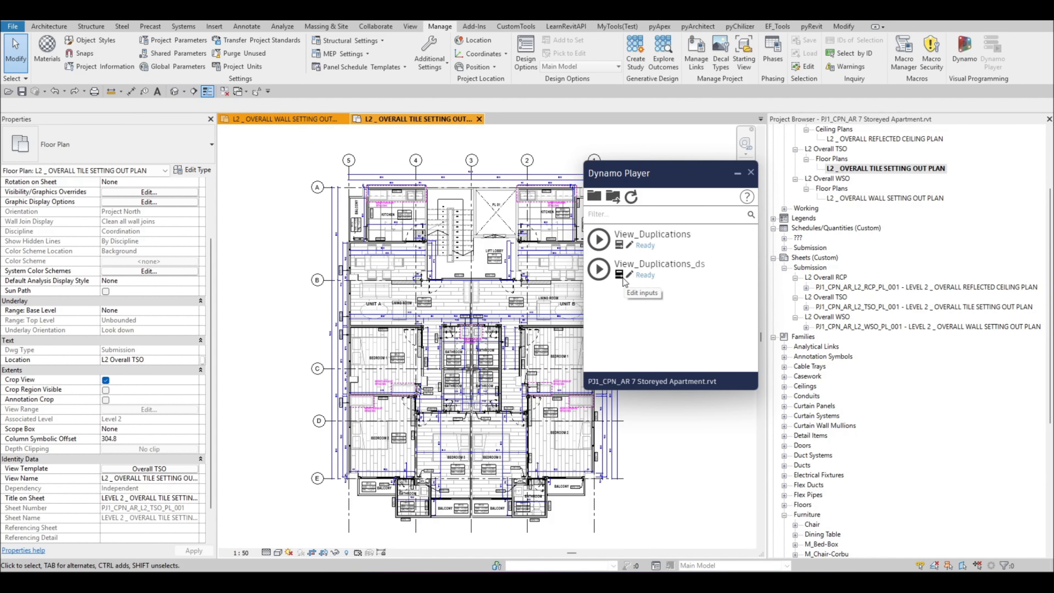
# Step: Run View_Duplications_ds from Dynamo Player and choose the view L2 _ OVERALL TILE SETTING OUT PLAN in its input form
pyautogui.moveTo(672, 178); pyautogui.dragTo(817, 155)
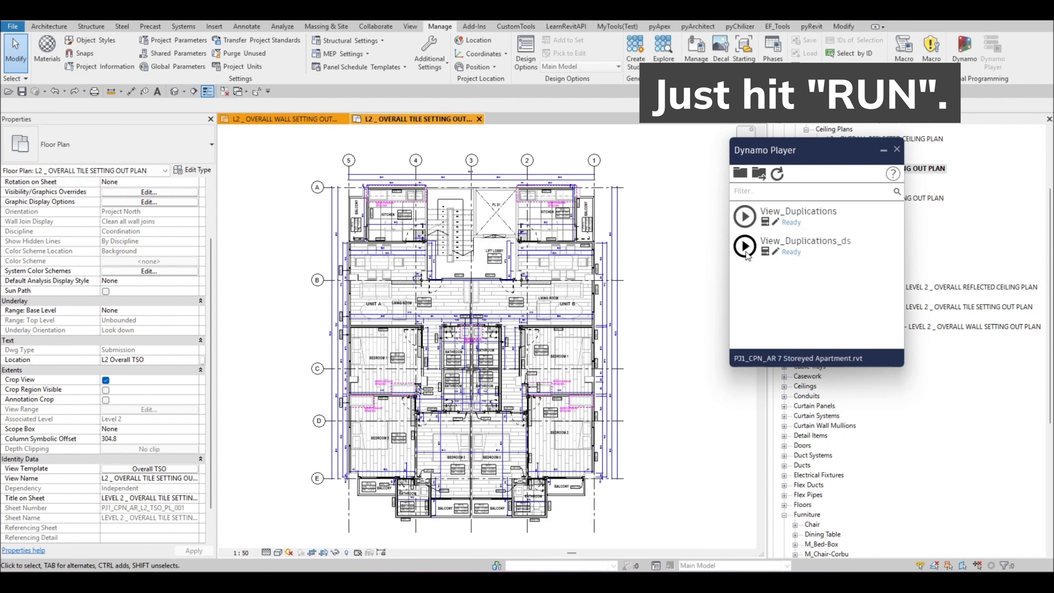
pyautogui.click(745, 247)
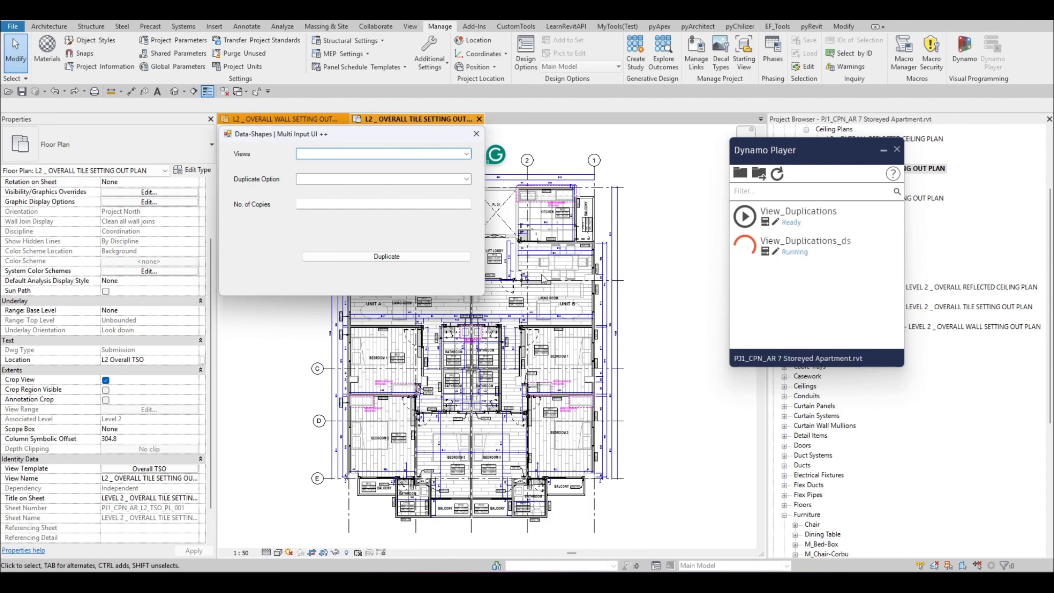
pyautogui.moveTo(299, 137); pyautogui.dragTo(406, 162)
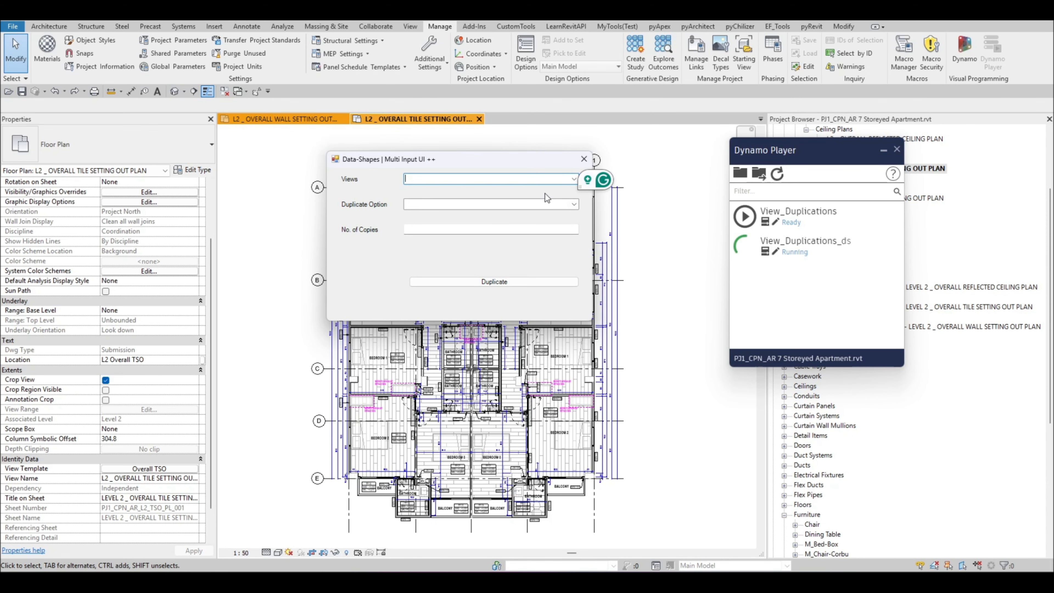
pyautogui.click(574, 180)
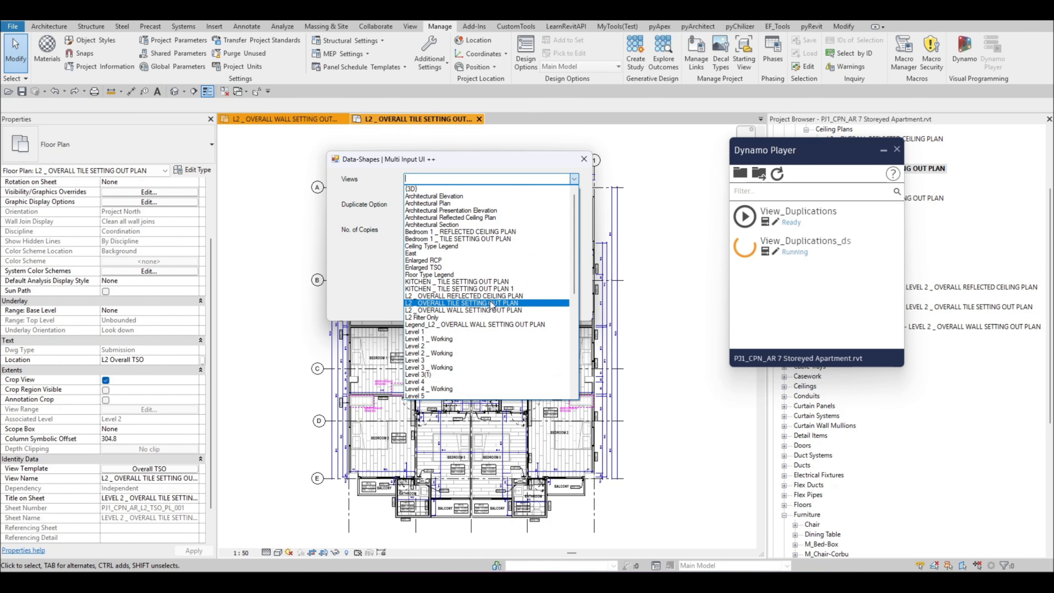
pyautogui.click(490, 304)
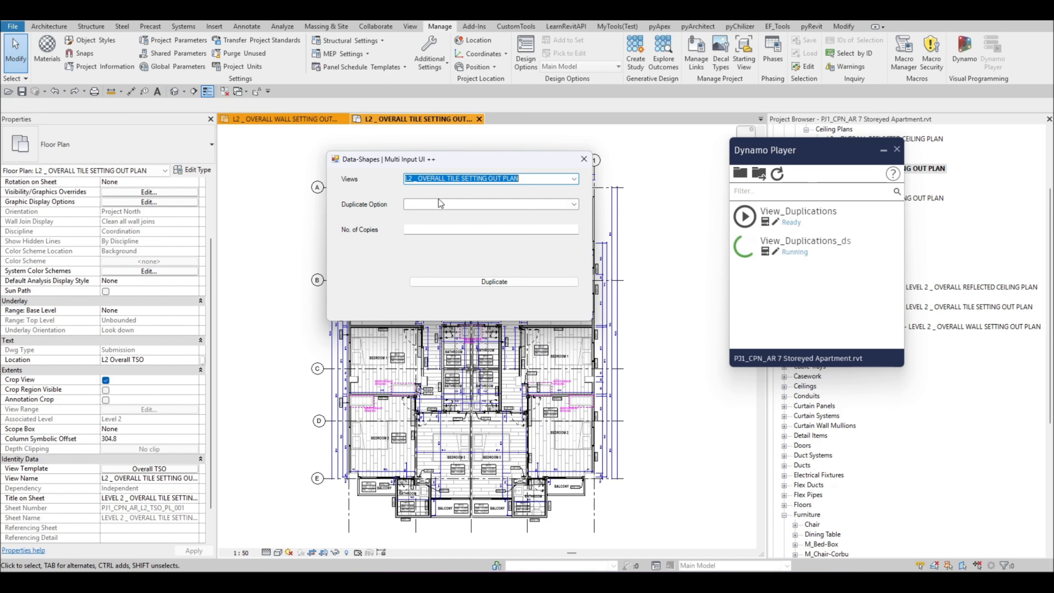
# Step: Set the duplicate option to Duplicate and the number of copies to 5, and run the duplication
pyautogui.click(574, 204)
pyautogui.click(461, 223)
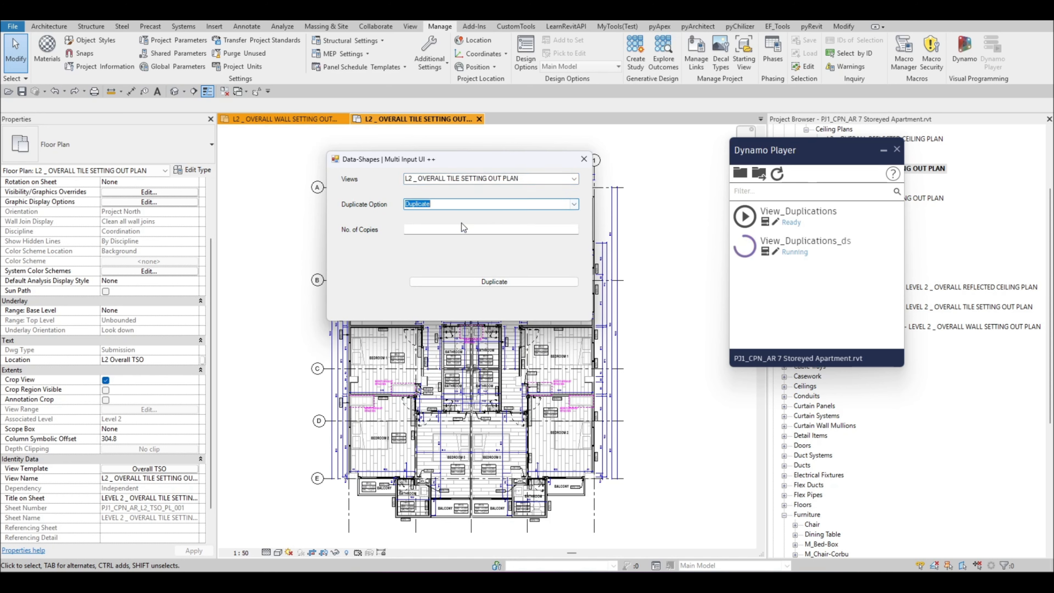
pyautogui.click(494, 229)
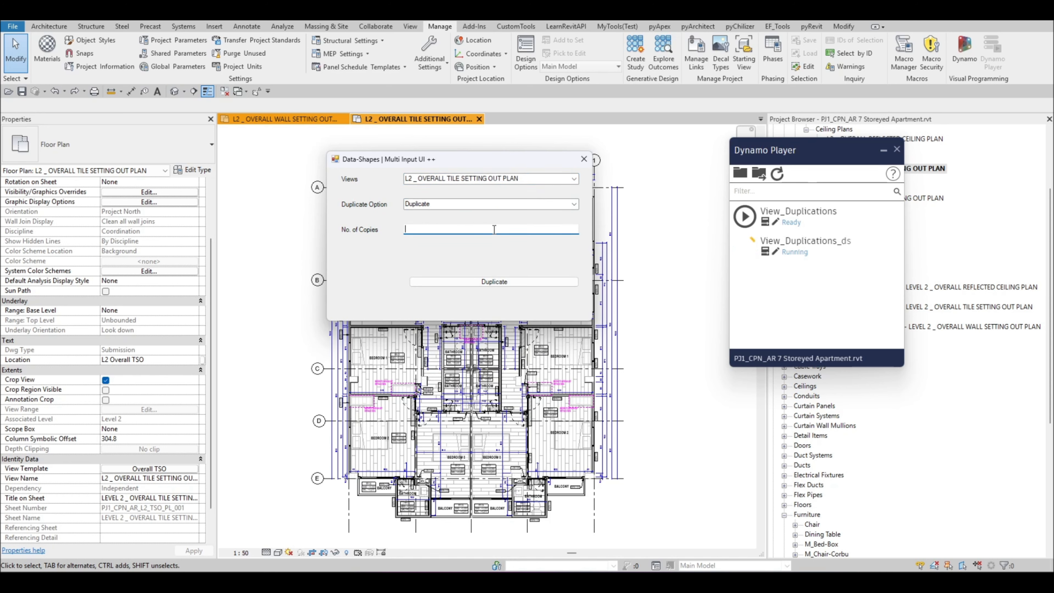
pyautogui.write('5')
pyautogui.click(513, 285)
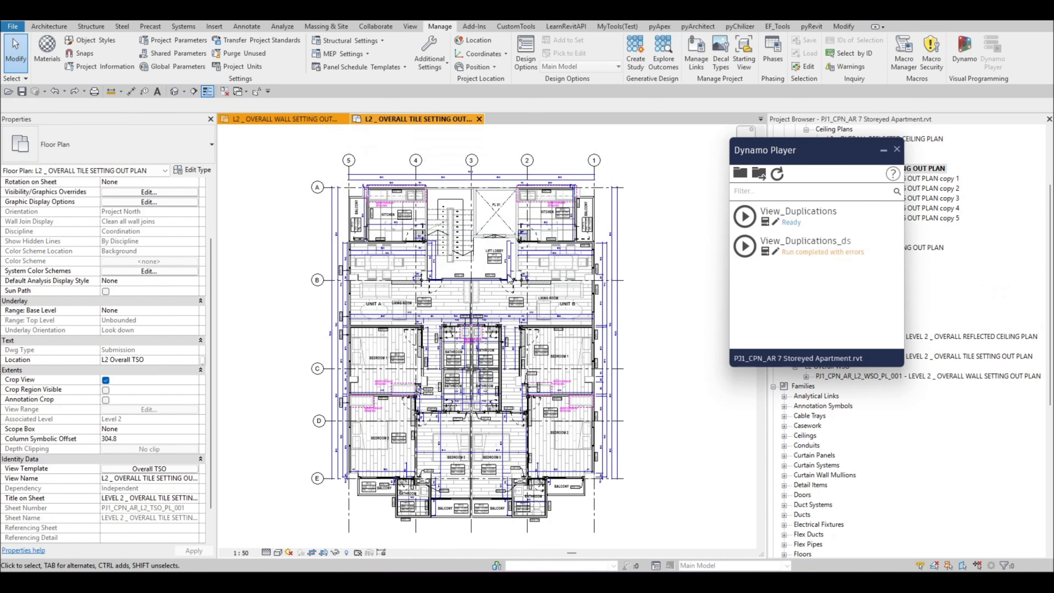
# Step: Uncover the duplicated views in the Project Browser and run View_Duplications_ds again to examine its Data-Shapes input form
pyautogui.moveTo(831, 156); pyautogui.dragTo(683, 160)
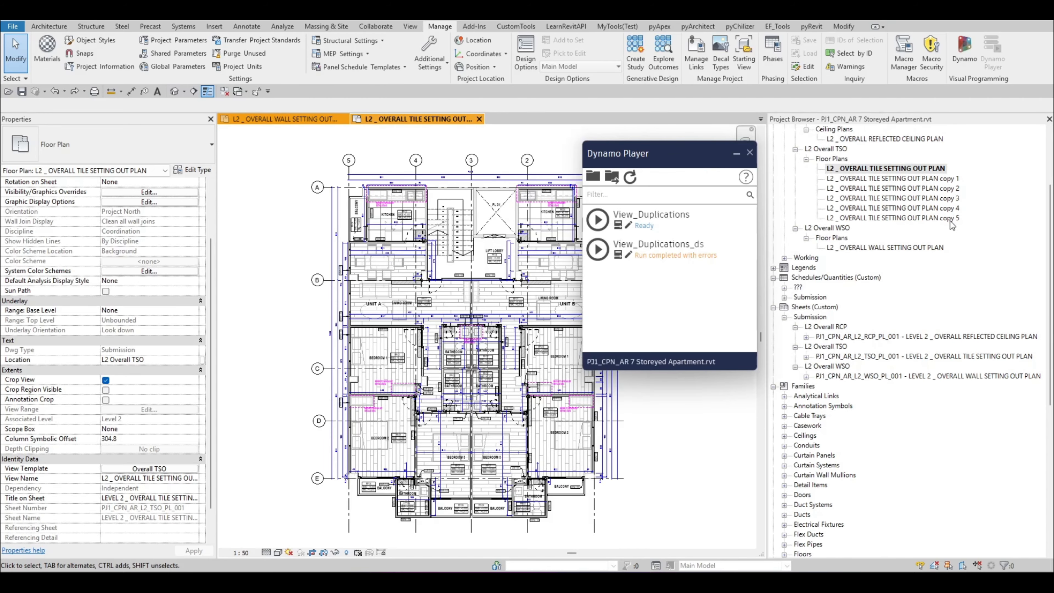
pyautogui.moveTo(687, 149); pyautogui.dragTo(679, 148)
pyautogui.click(589, 249)
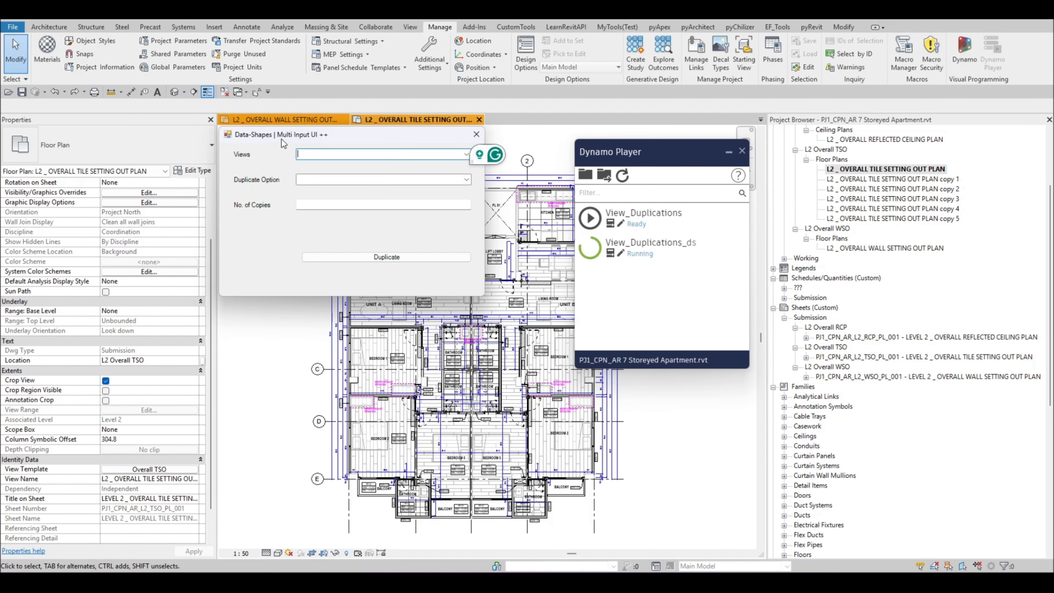
pyautogui.moveTo(282, 138); pyautogui.dragTo(355, 150)
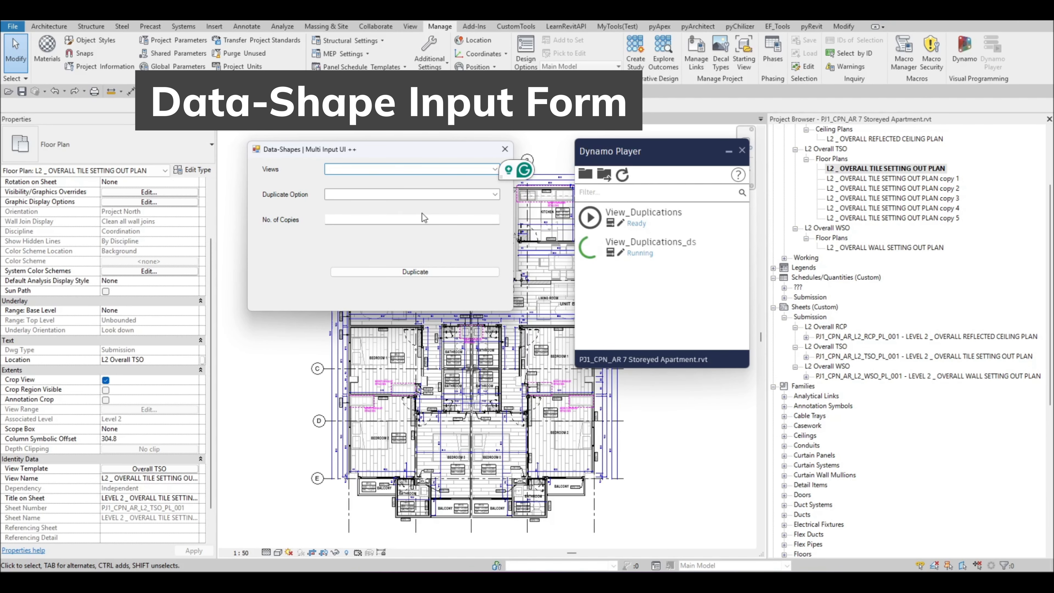
pyautogui.click(422, 247)
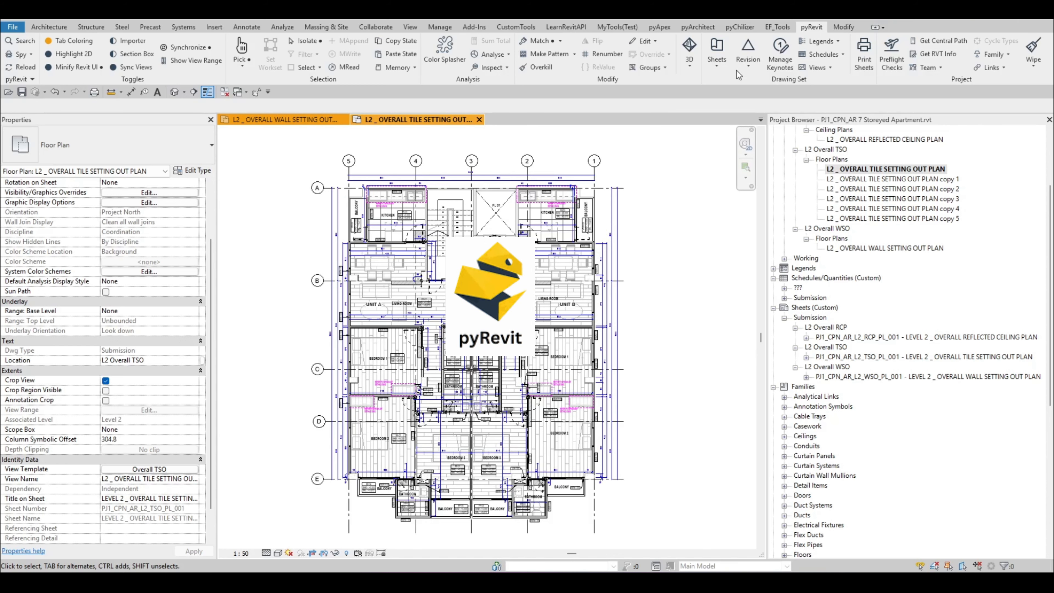
# Step: Look over the pyRevit and EF_Tools toolsets and examine the Custom Extension Directories in the pyRevit settings
pyautogui.click(815, 29)
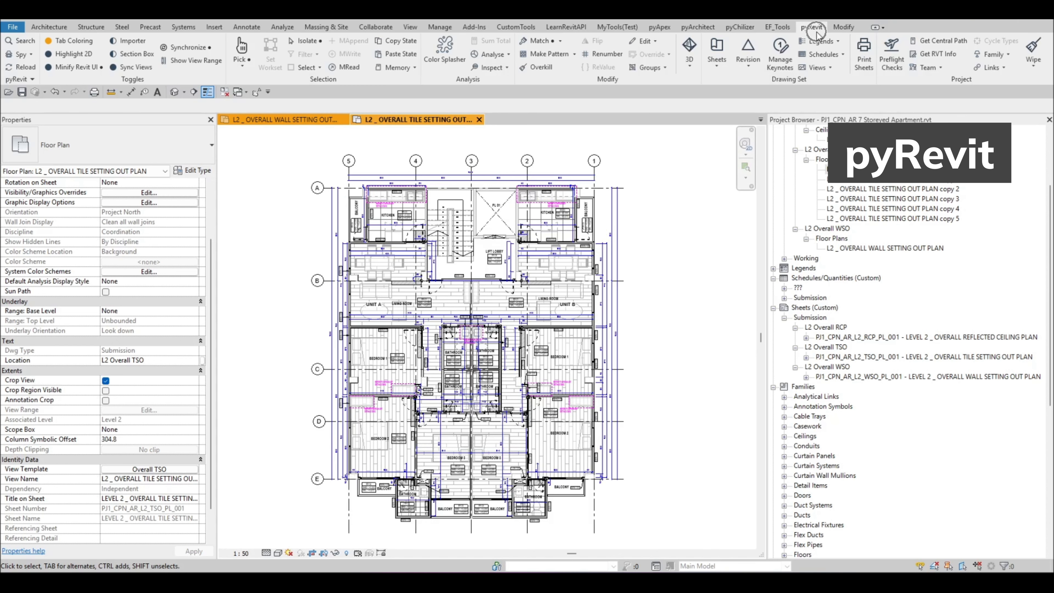
pyautogui.click(777, 26)
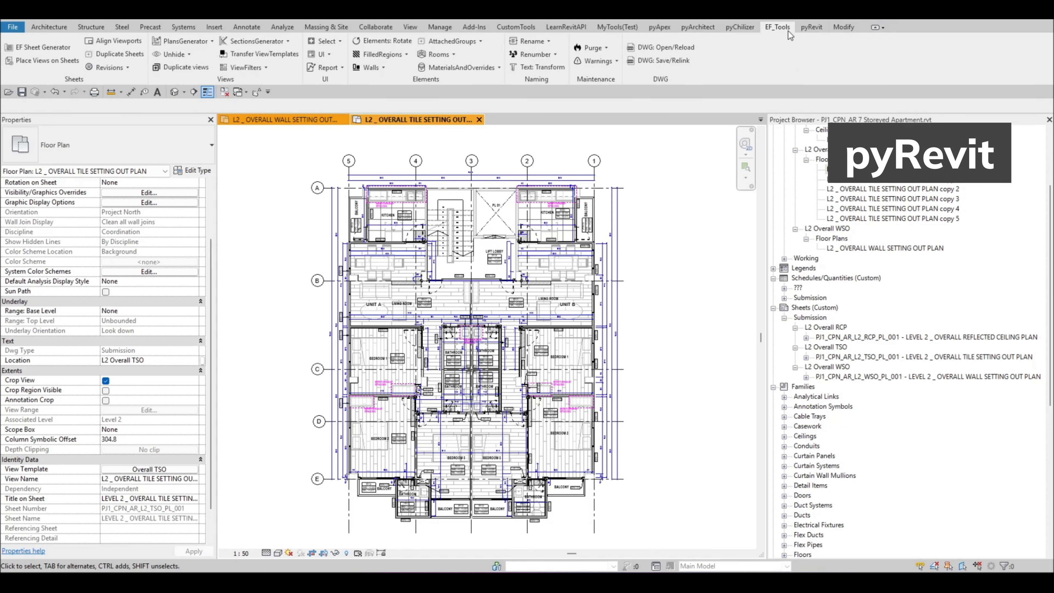
pyautogui.click(804, 28)
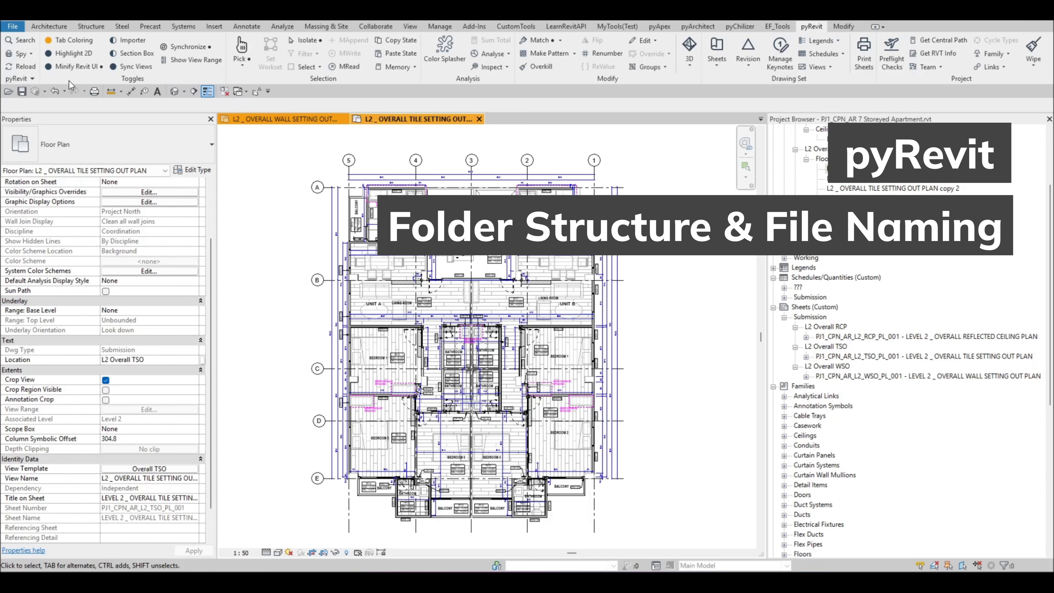
pyautogui.click(37, 82)
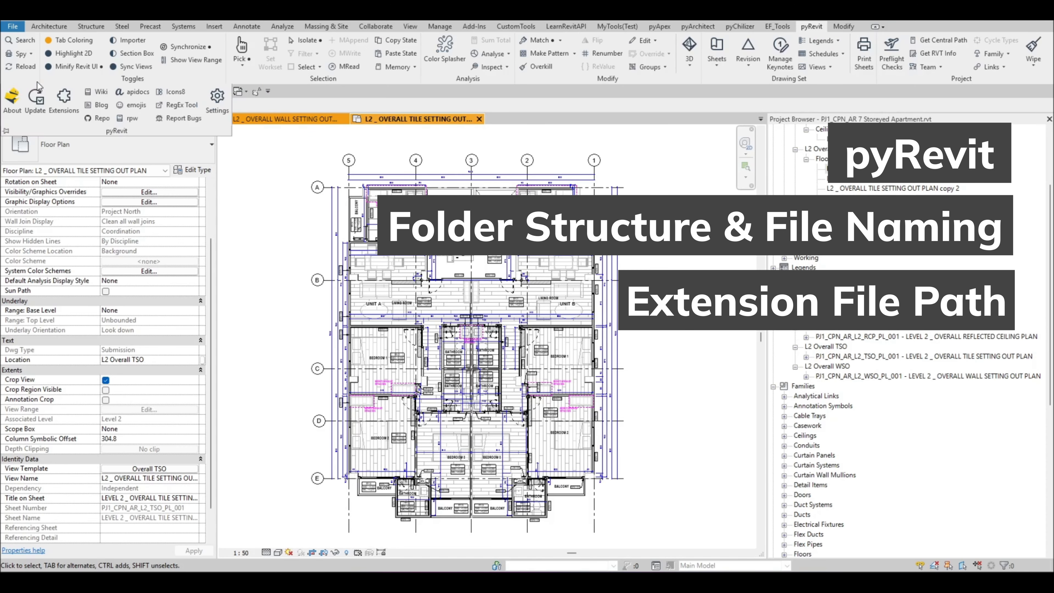
pyautogui.click(217, 100)
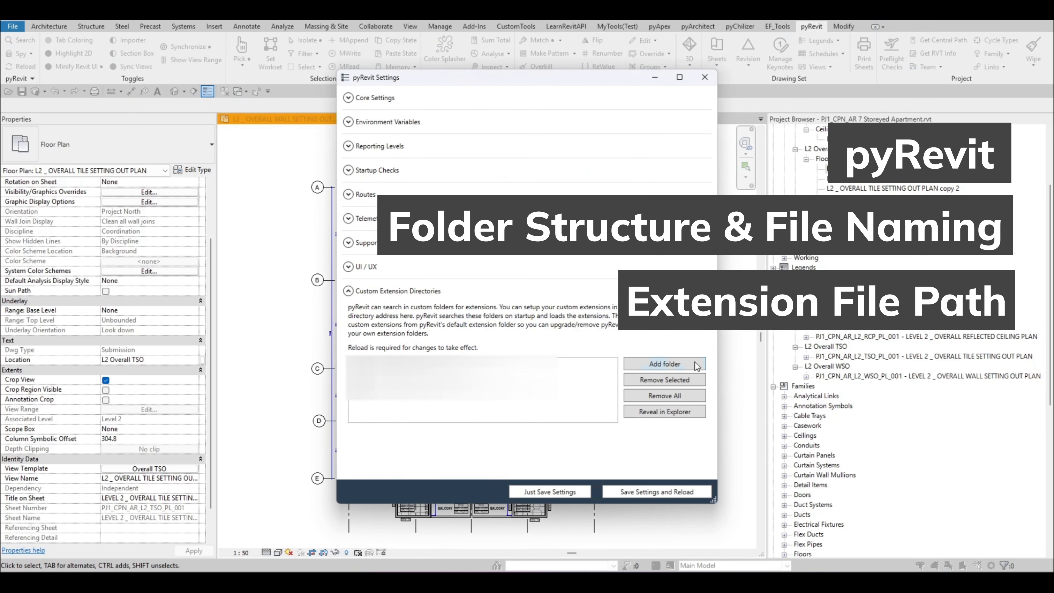
pyautogui.click(523, 408)
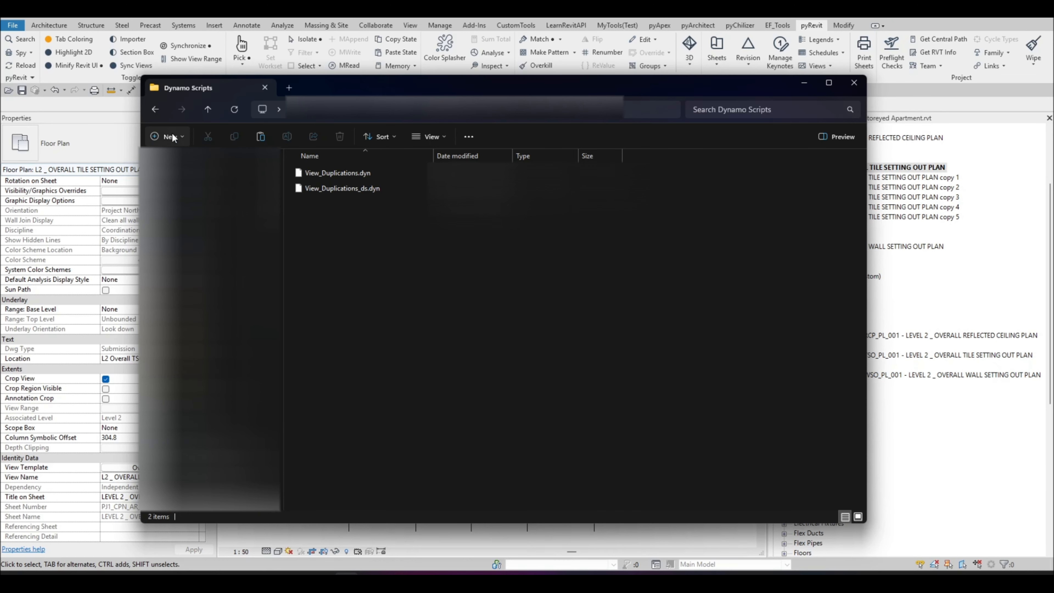
# Step: Create a folder named Test inside the Dynamo Scripts folder in File Explorer and open it
pyautogui.click(168, 137)
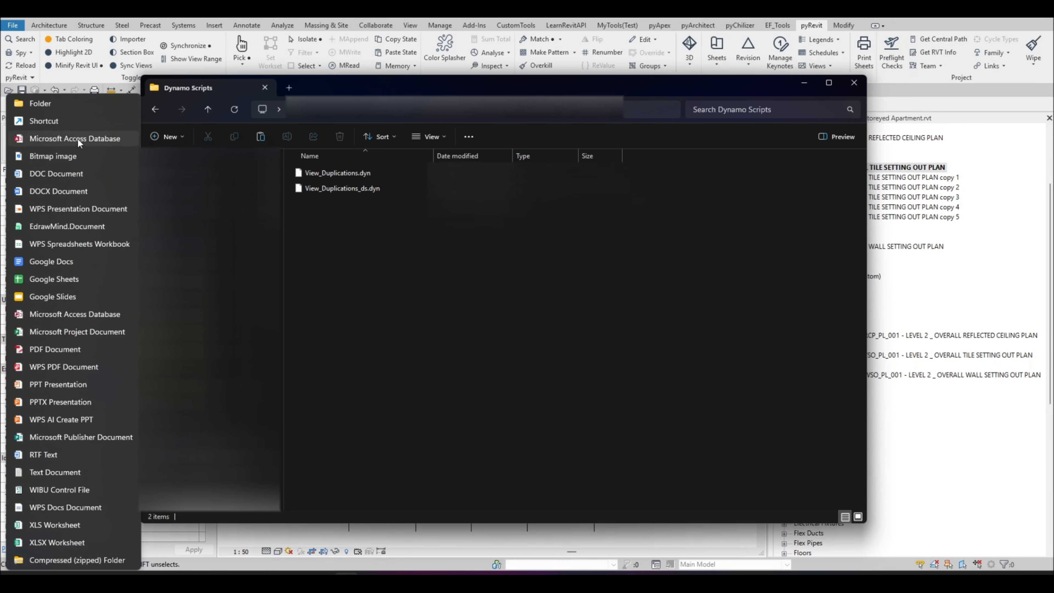
pyautogui.click(62, 96)
pyautogui.write('Test')
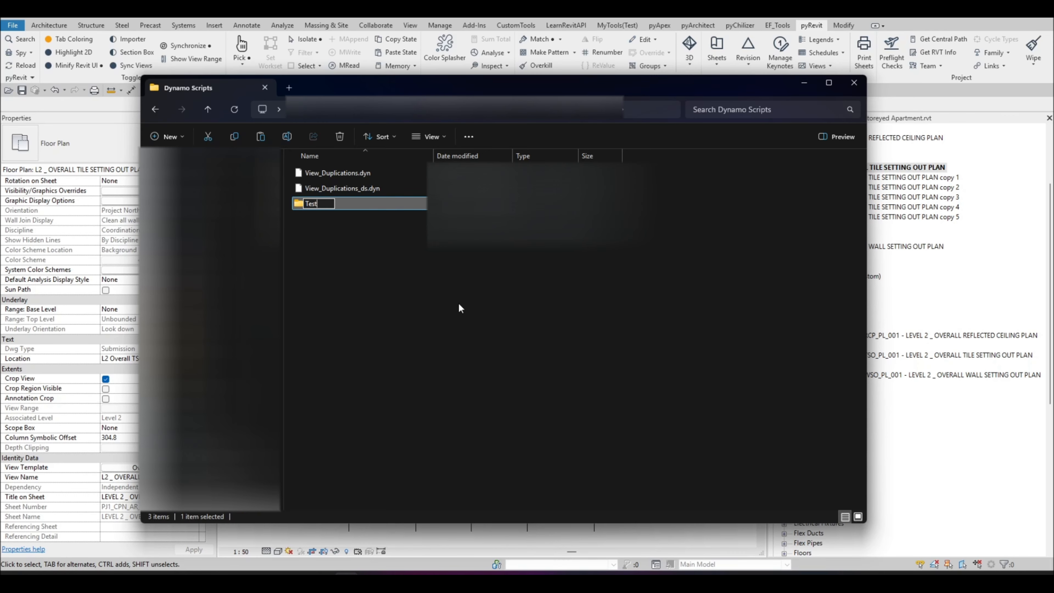
pyautogui.press('Return')
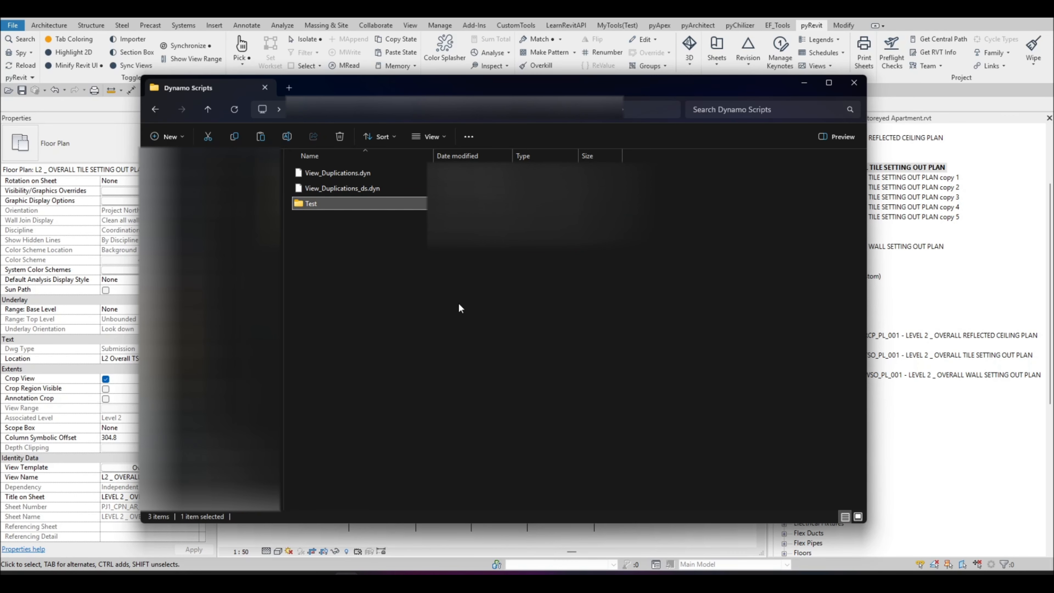
pyautogui.press('Return')
# Step: Create a subfolder named Test.extension inside the Test folder and open it
pyautogui.rightClick(510, 270)
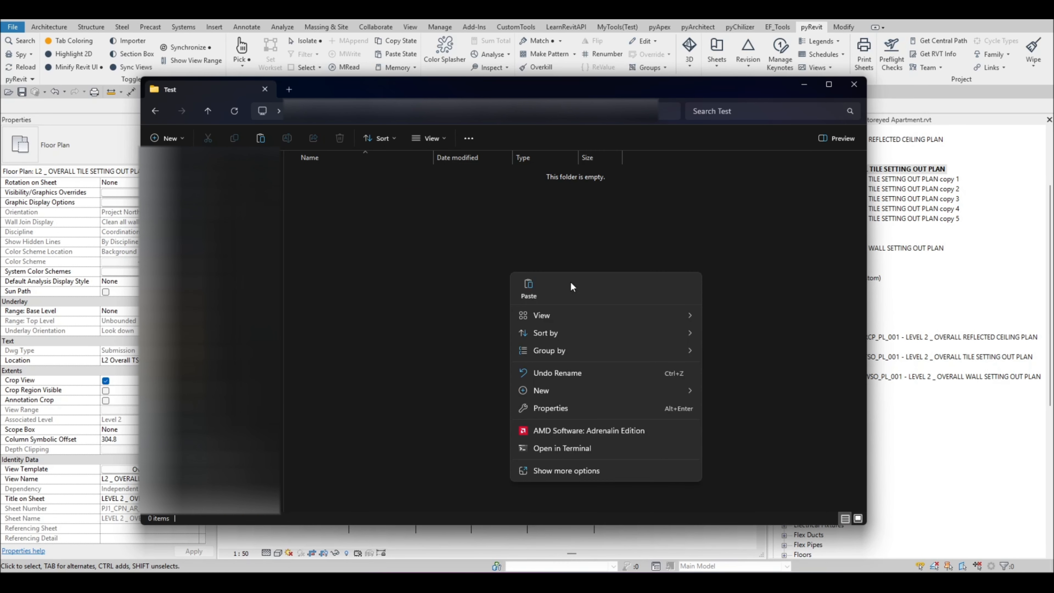
pyautogui.click(730, 129)
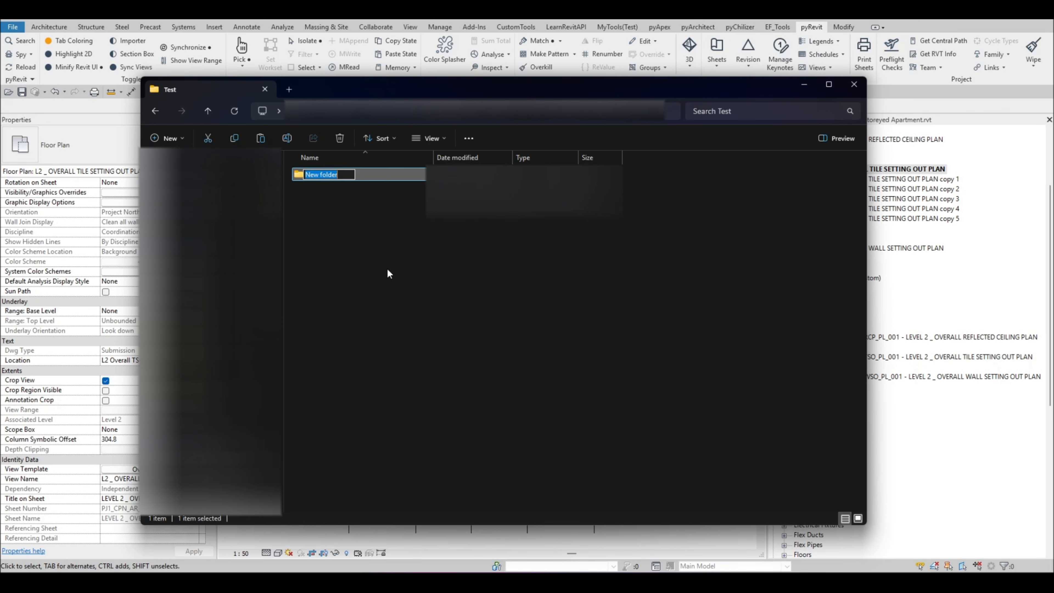
pyautogui.write('Test.extension')
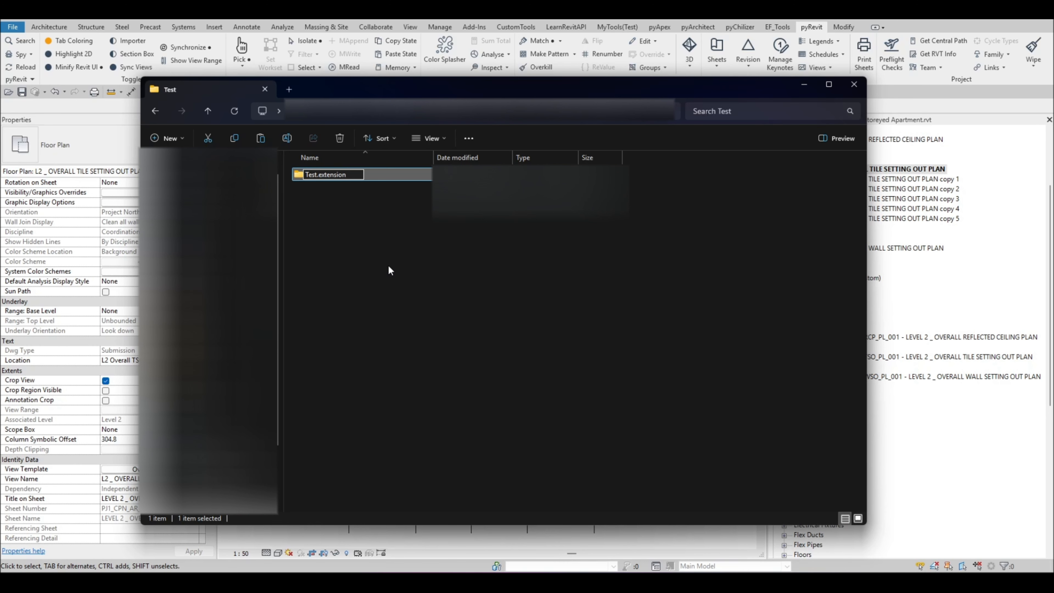
pyautogui.press('Return')
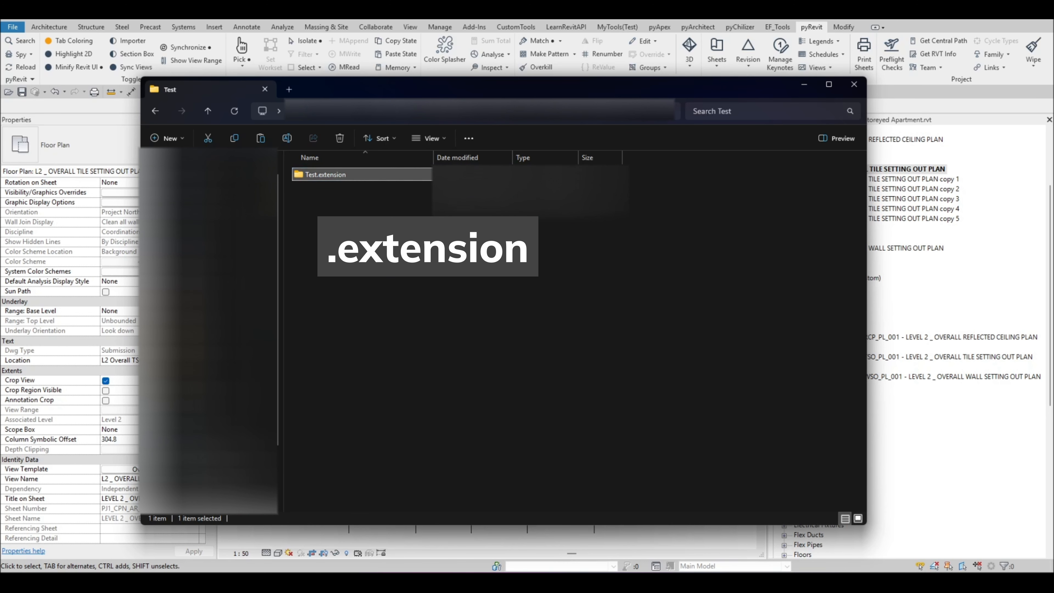
pyautogui.press('Return')
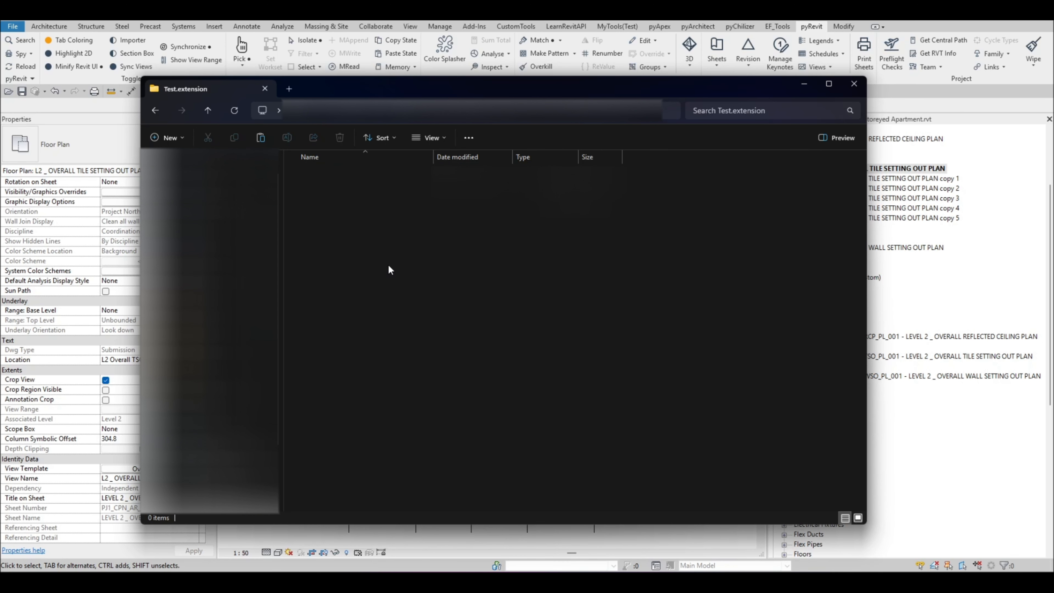
# Step: Create a subfolder named Test.tab inside Test.extension and open it
pyautogui.rightClick(388, 264)
pyautogui.click(96, 101)
pyautogui.write('Test.tab')
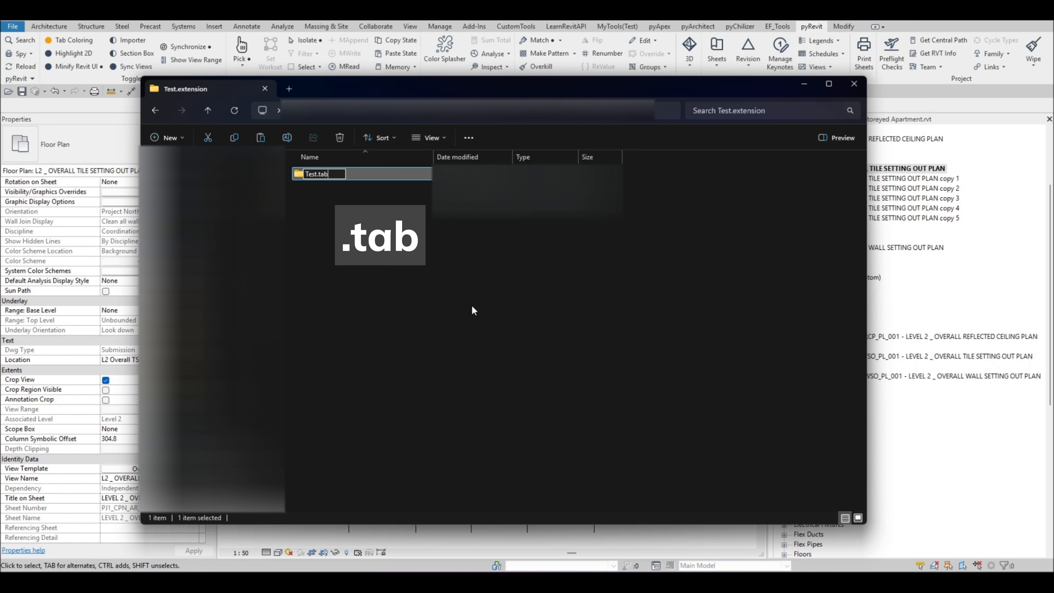
pyautogui.press('Return')
pyautogui.press('Return')
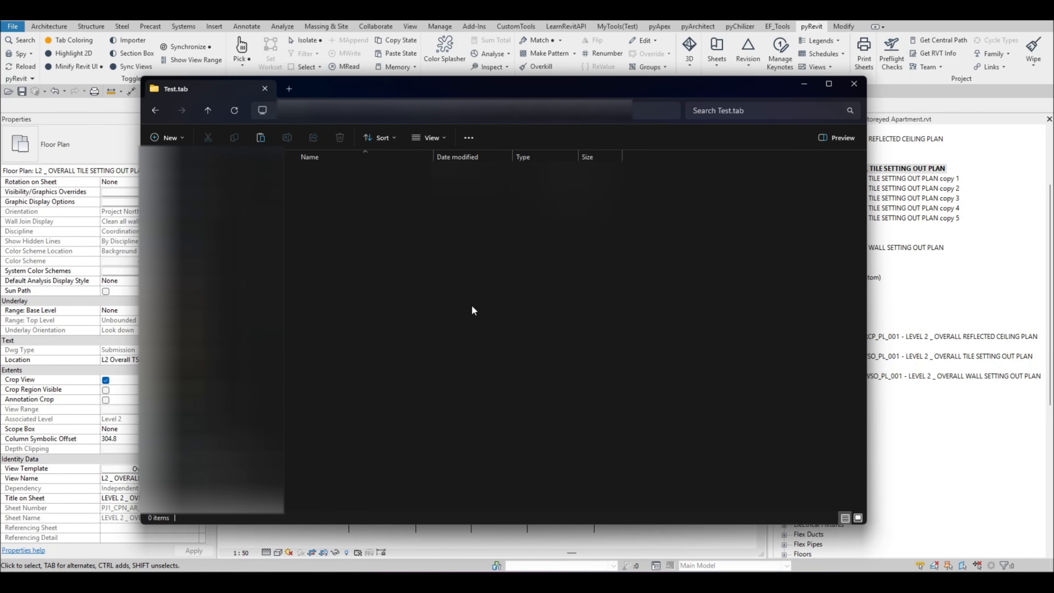
# Step: Create a subfolder named Test.panel inside Test.tab
pyautogui.hotkey('ctrl', 'shift', 'n')
pyautogui.write('Test.panel')
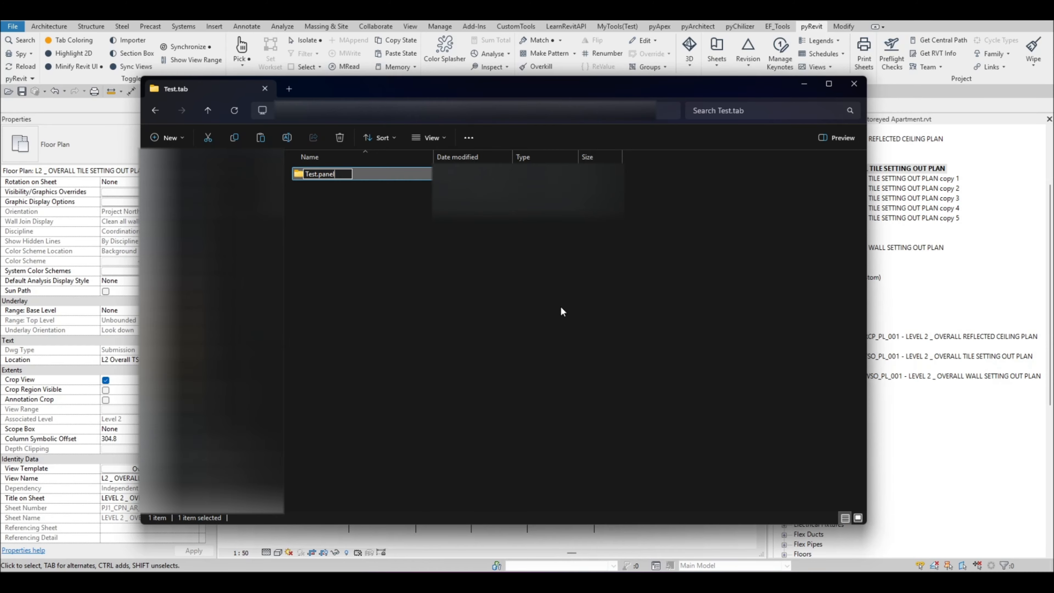
pyautogui.press('Return')
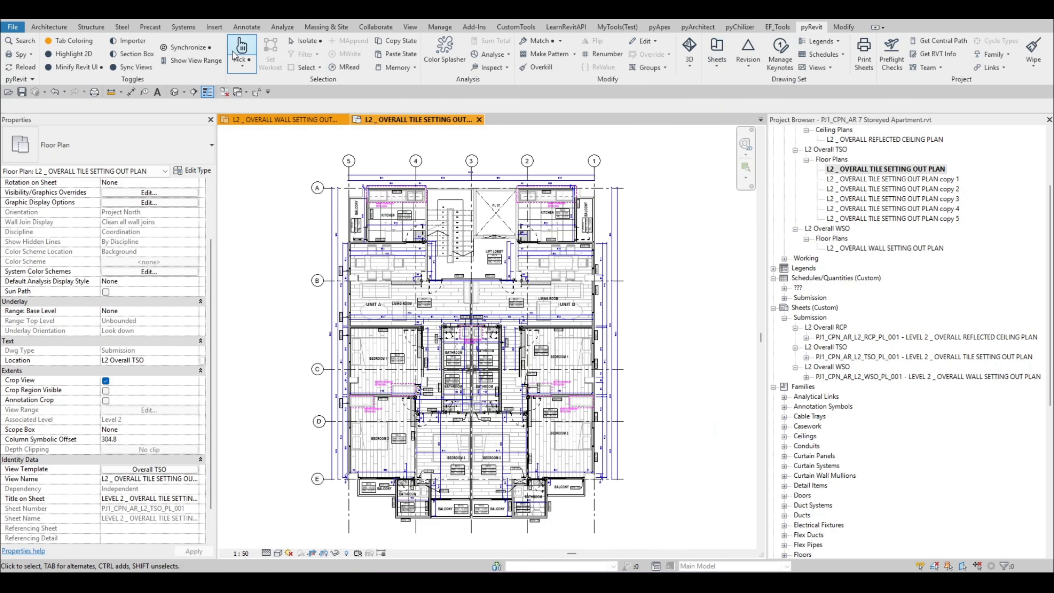
# Step: Reveal the source folder of pyRevit's Pick tool in File Explorer and go up to its pyRevit.tab folder
pyautogui.click(242, 62)
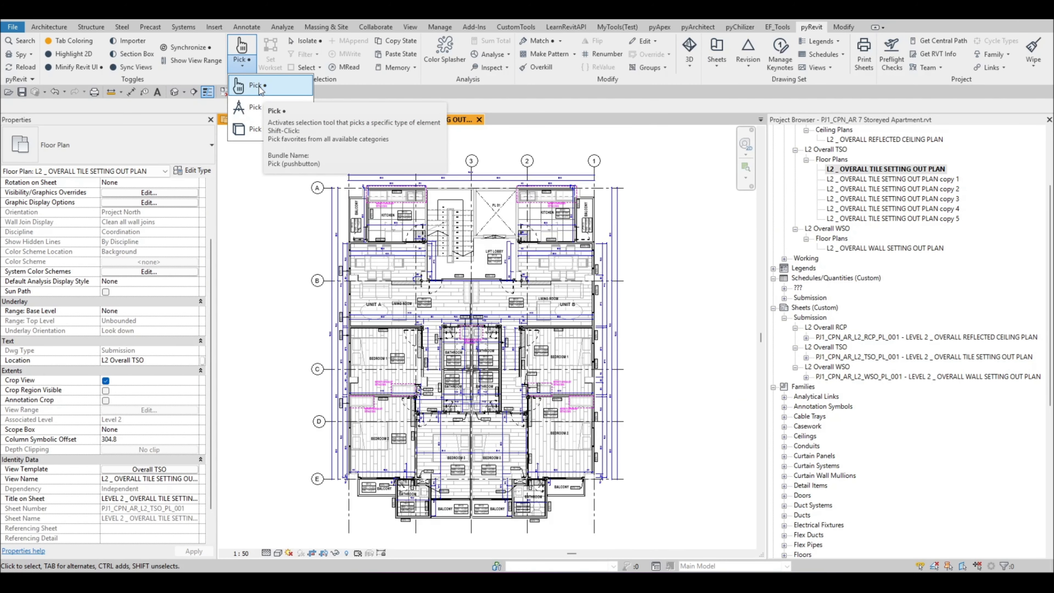
pyautogui.keyDown('alt'); pyautogui.click(258, 88); pyautogui.keyUp('alt')
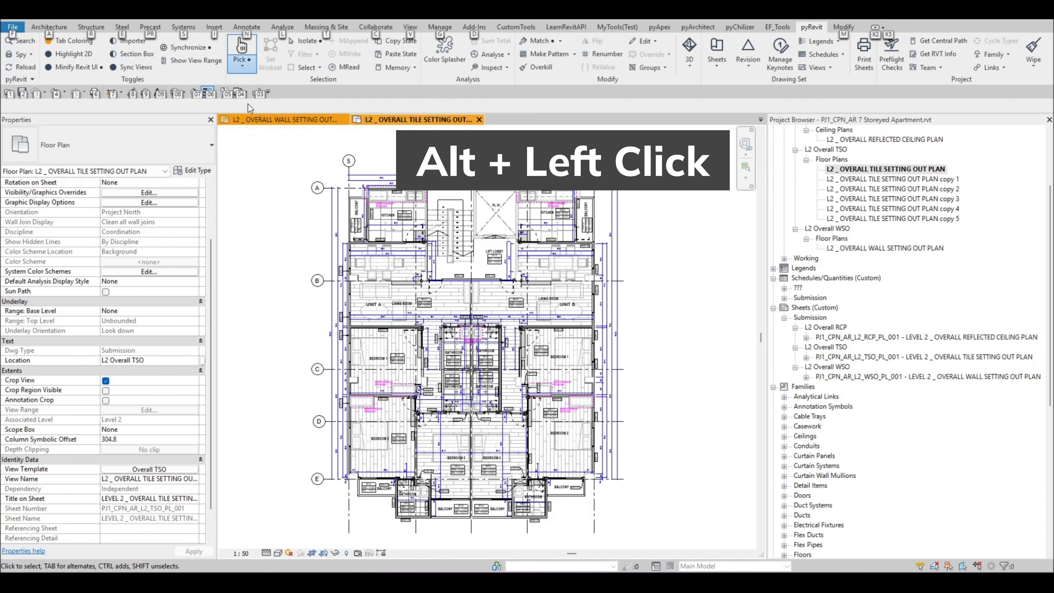
pyautogui.moveTo(346, 581)
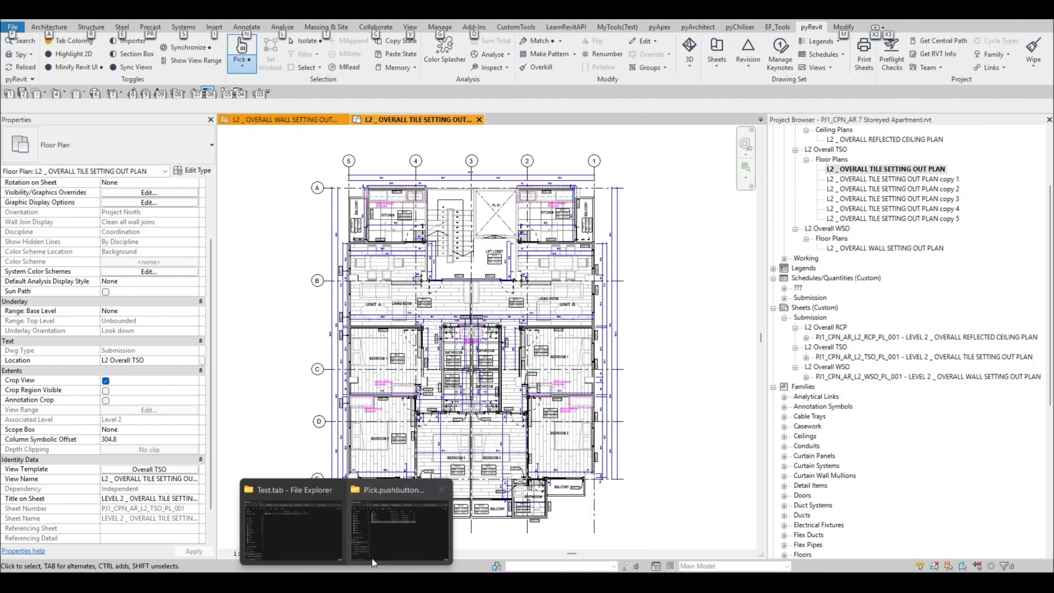
pyautogui.click(372, 556)
pyautogui.click(378, 331)
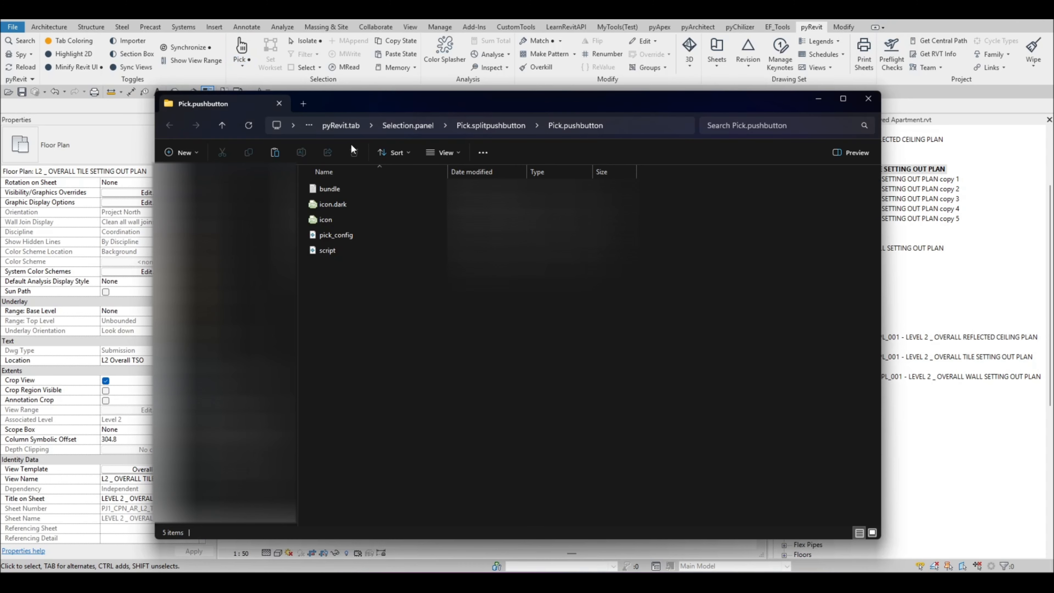
pyautogui.click(341, 125)
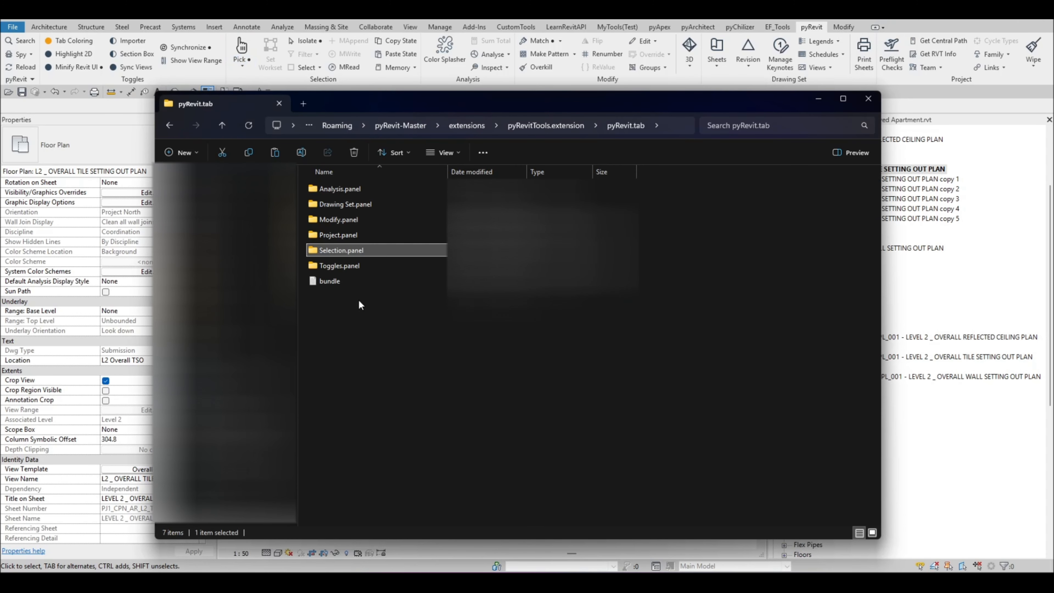
# Step: Copy the bundle file from pyRevit.tab into the Test.tab folder
pyautogui.click(337, 282)
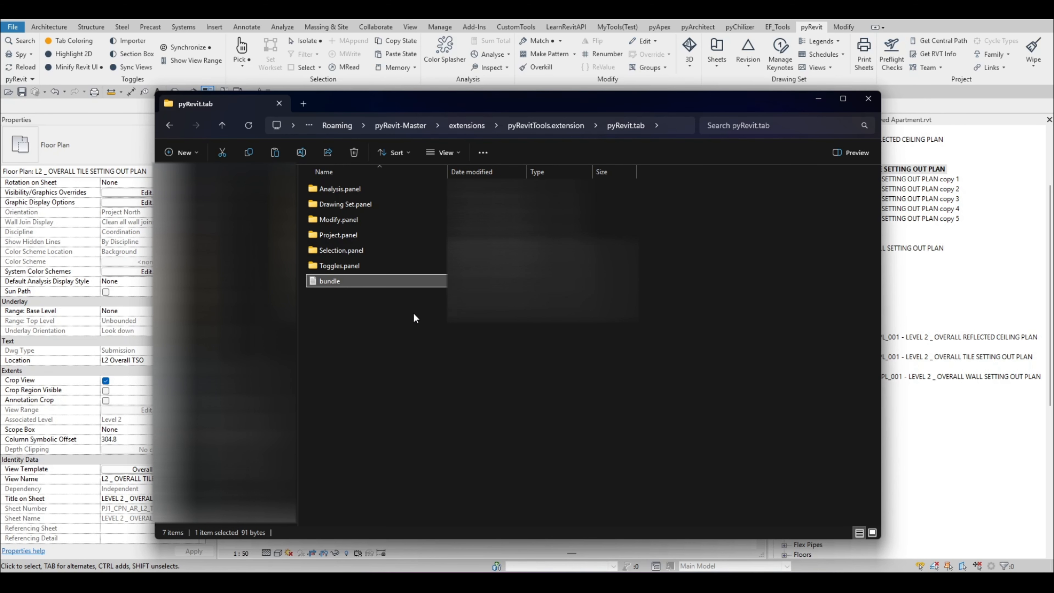
pyautogui.click(868, 98)
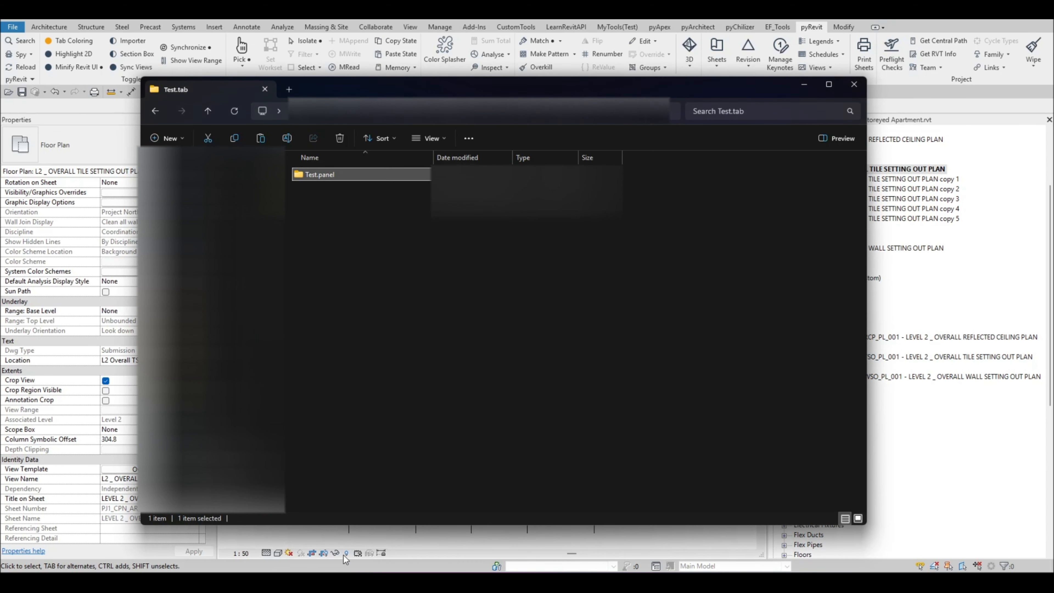
pyautogui.click(438, 264)
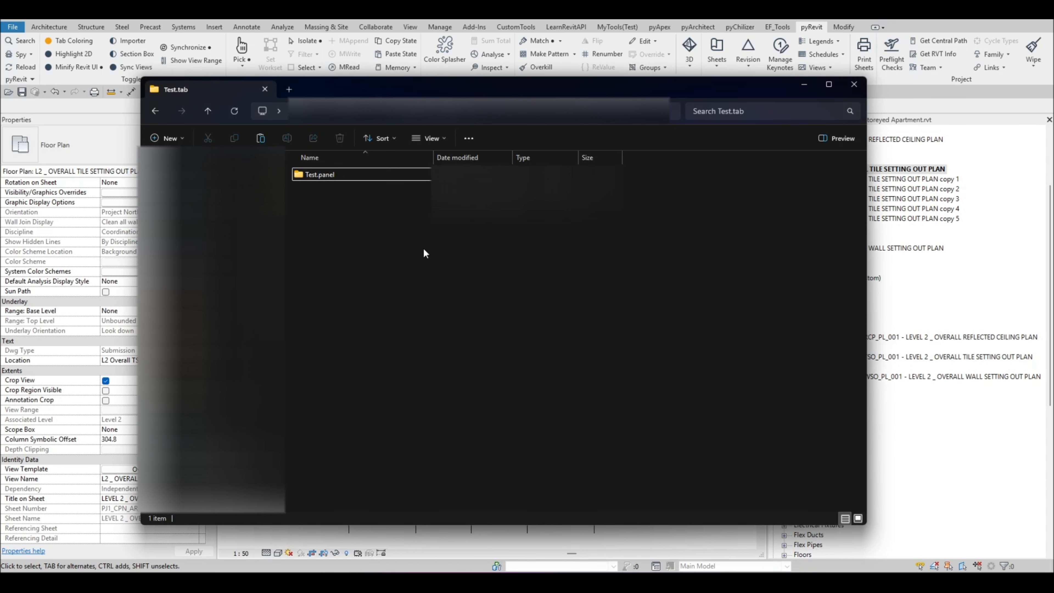
pyautogui.hotkey('ctrl', 'v')
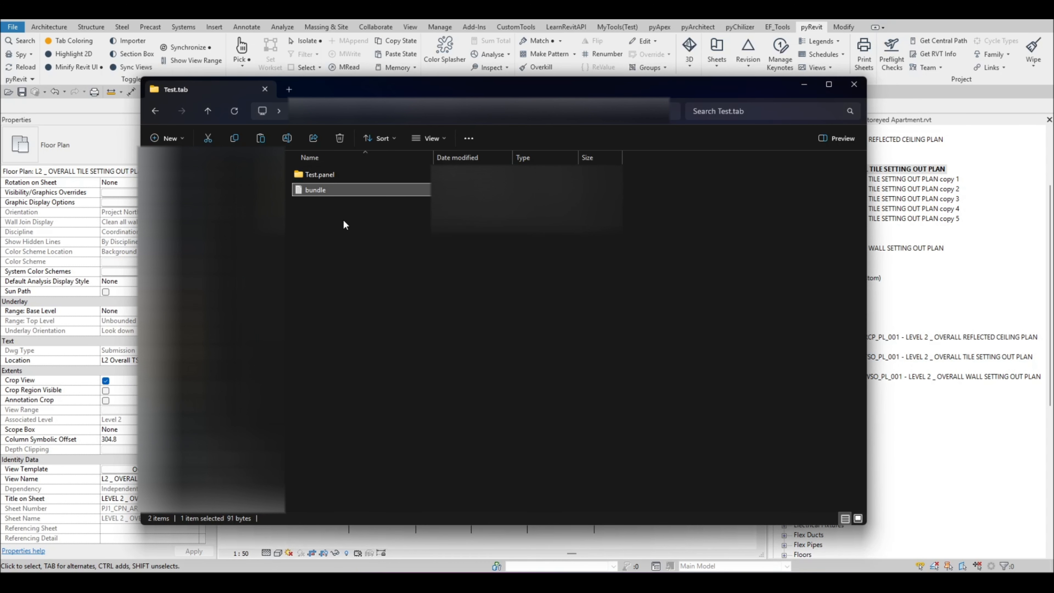
# Step: Replace the panel list under layout in Test.tab's bundle.yaml with the single entry Test, then save and close the file
pyautogui.doubleClick(339, 191)
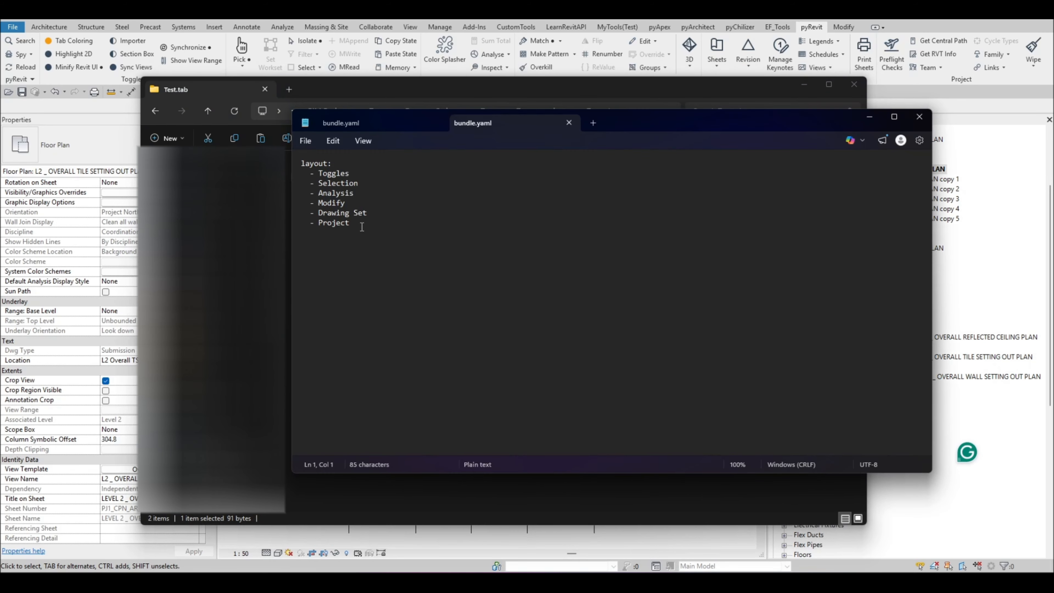
pyautogui.moveTo(362, 227); pyautogui.dragTo(319, 173)
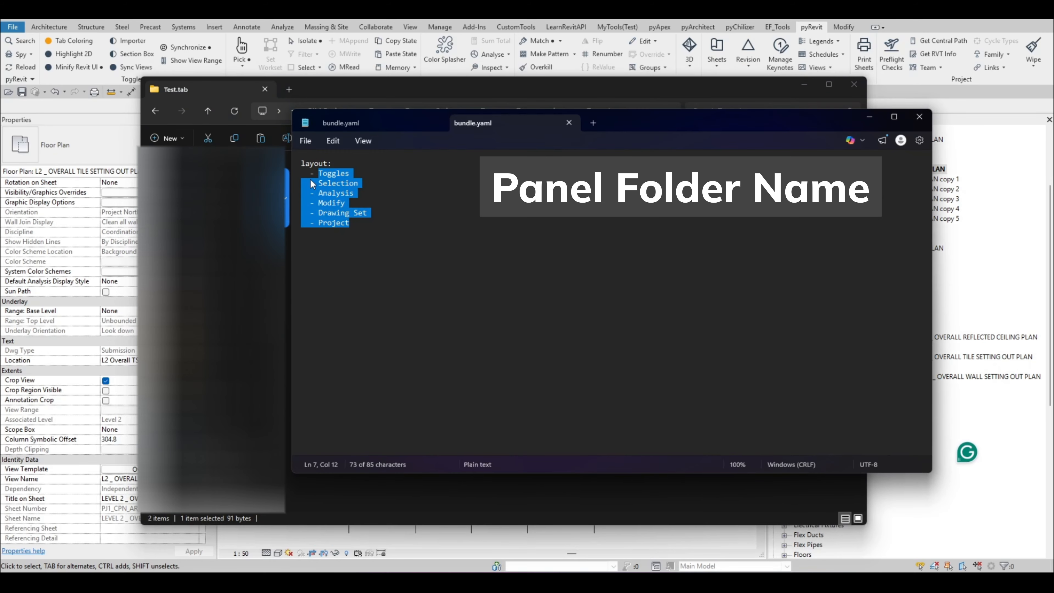
pyautogui.write('Test')
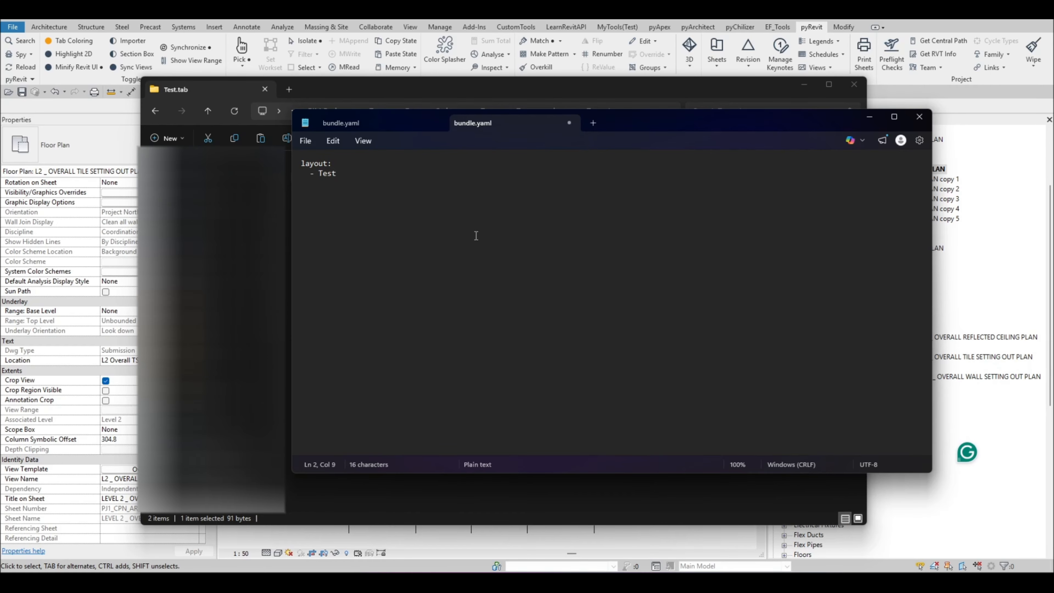
pyautogui.hotkey('ctrl', 's')
pyautogui.click(436, 123)
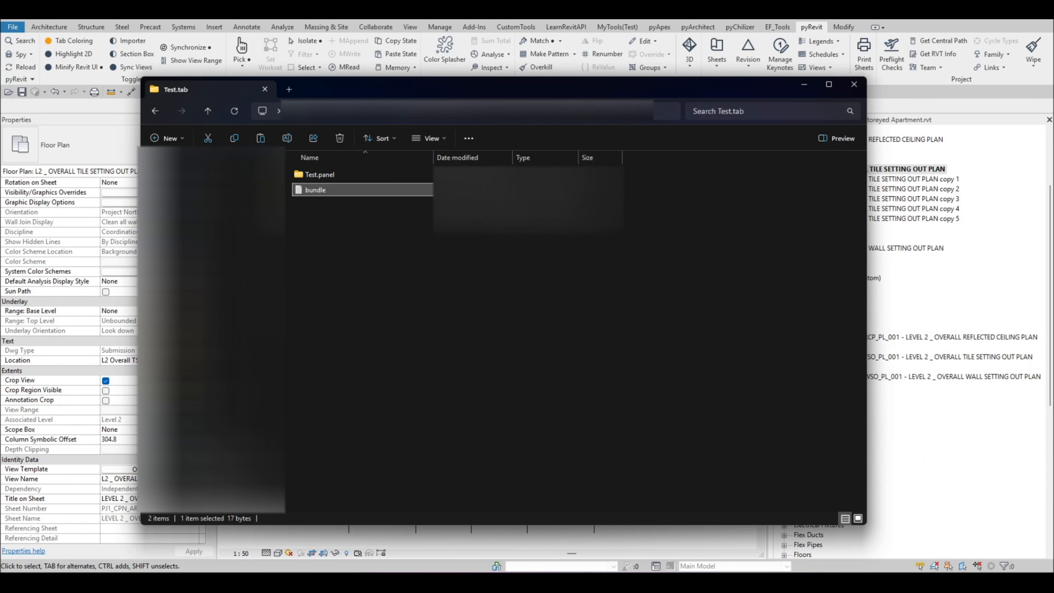
# Step: Create a subfolder named Duplicate Views.pushbutton inside Test.panel and open it
pyautogui.doubleClick(328, 177)
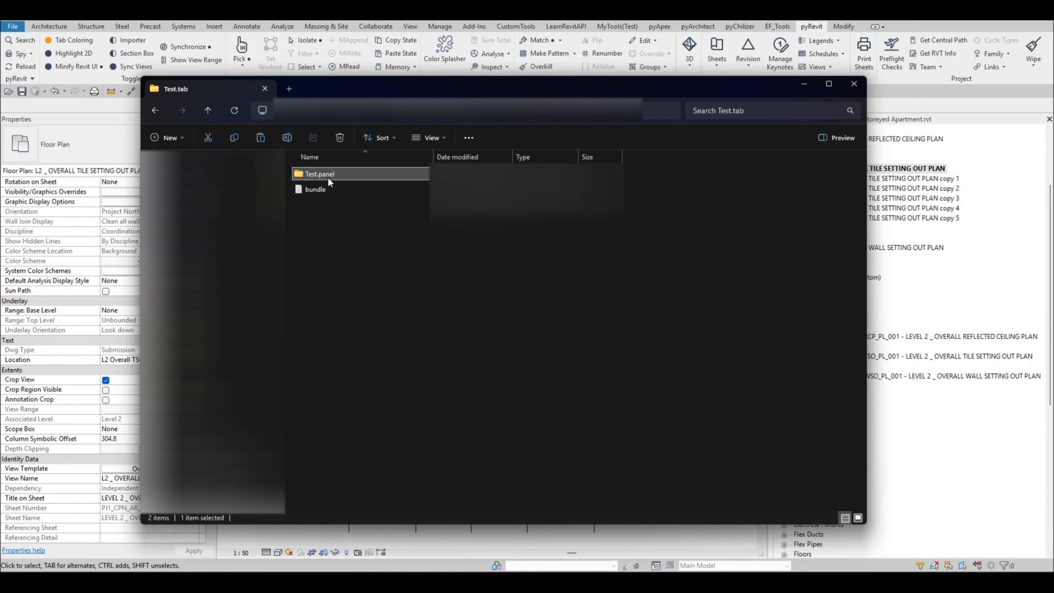
pyautogui.rightClick(366, 244)
pyautogui.click(167, 138)
pyautogui.click(167, 138)
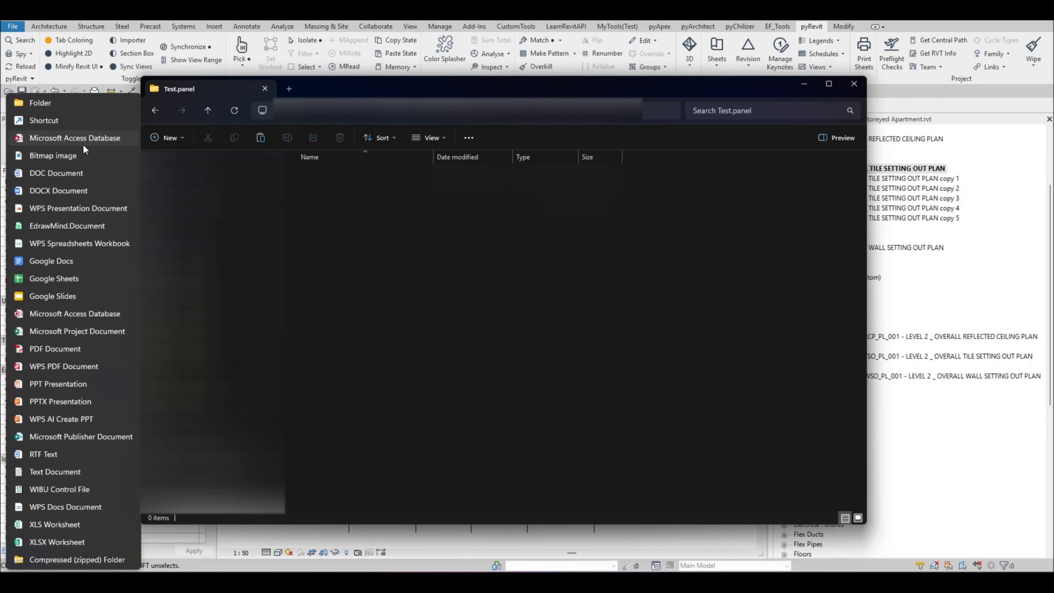
pyautogui.click(40, 103)
pyautogui.write('Duplicate View')
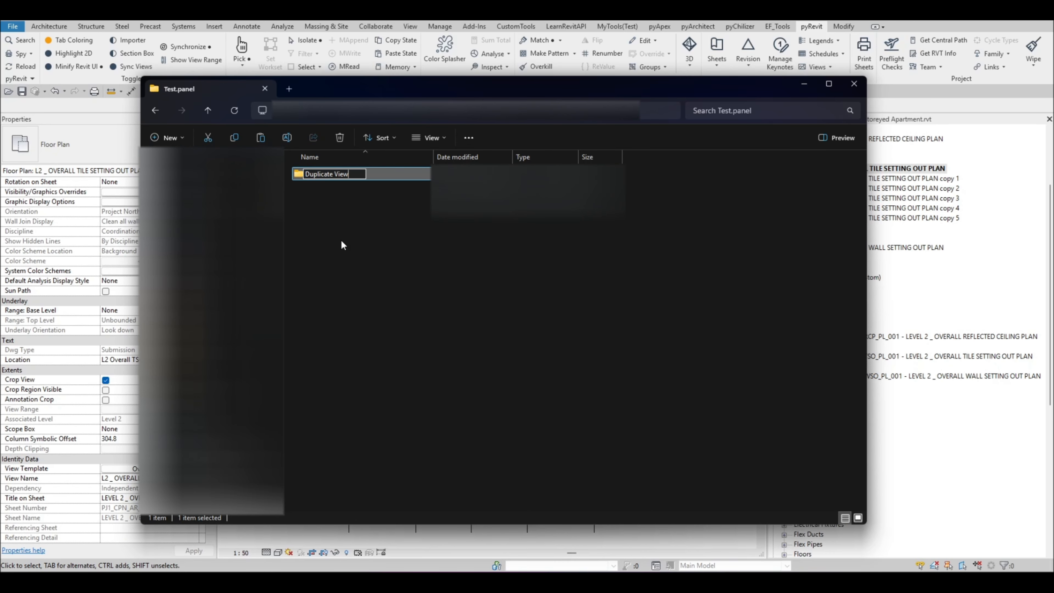
pyautogui.write('s.pushbutton')
pyautogui.press('Return')
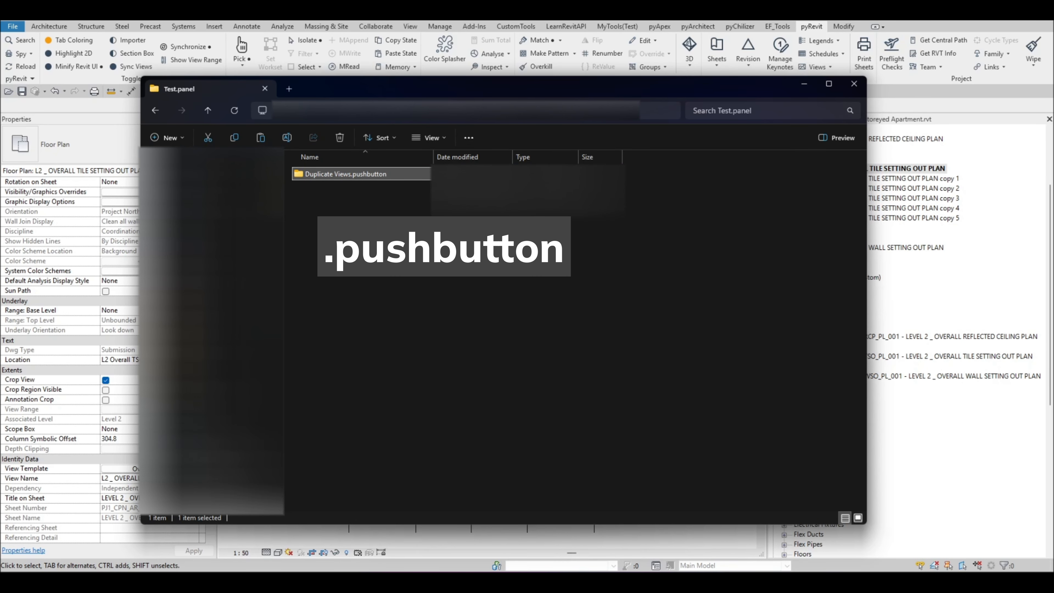
pyautogui.press('Return')
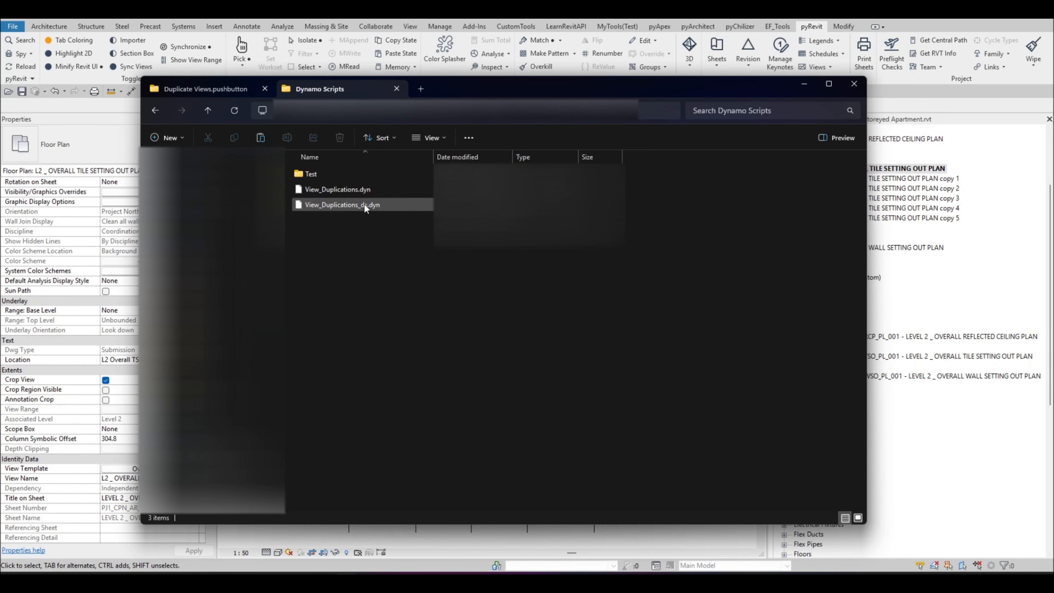
# Step: Copy View_Duplications_ds.dyn from the Dynamo Scripts folder into the Duplicate Views.pushbutton folder
pyautogui.click(404, 210)
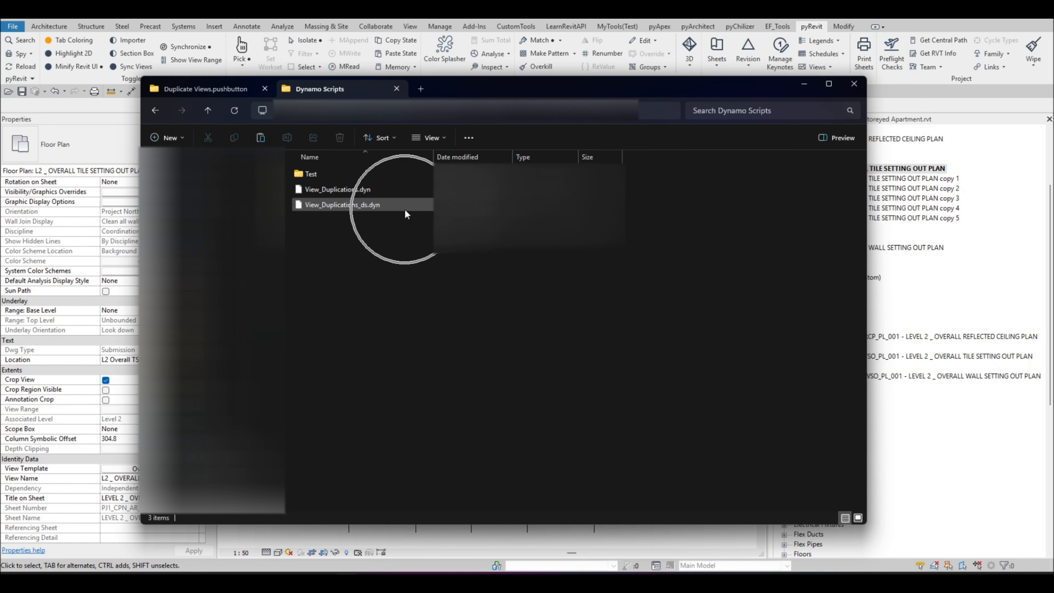
pyautogui.click(390, 207)
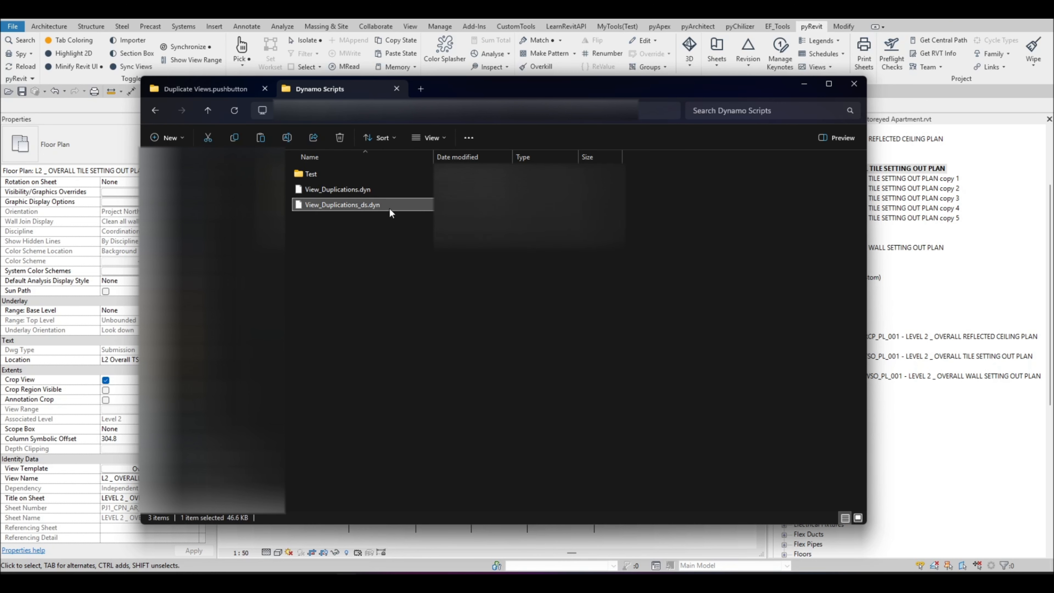
pyautogui.click(206, 91)
pyautogui.hotkey('ctrl', 'v')
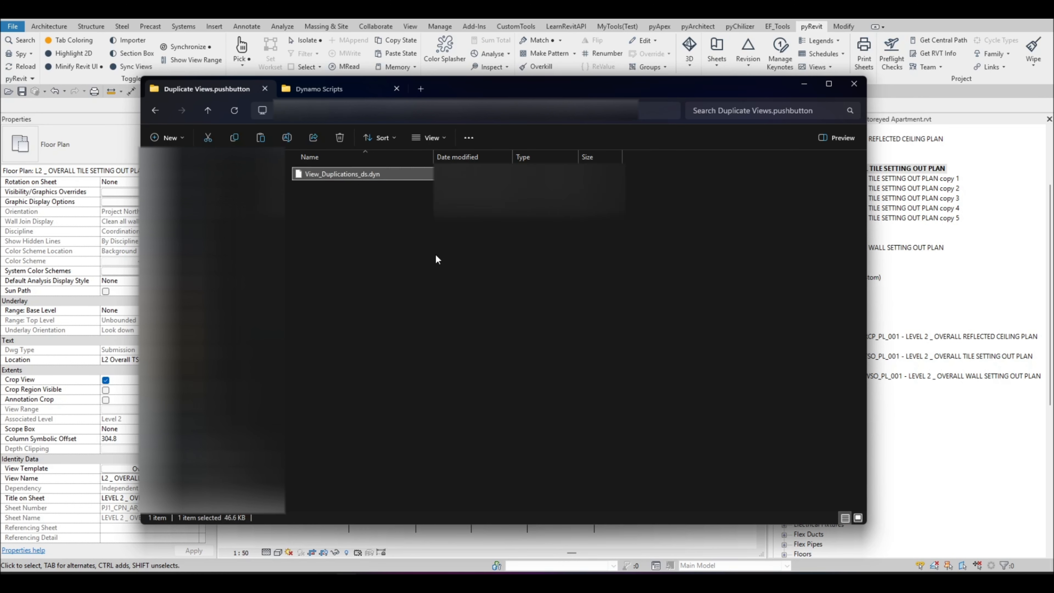
# Step: Rename the copied Dynamo file in Duplicate Views.pushbutton as script.dyn
pyautogui.click(368, 174)
pyautogui.write('script')
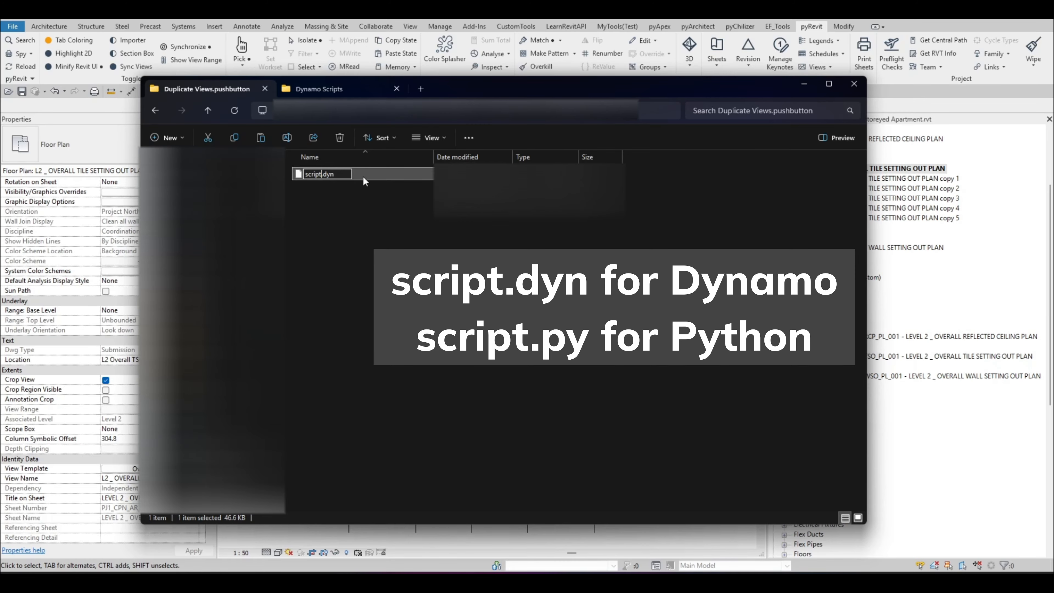
pyautogui.press('Return')
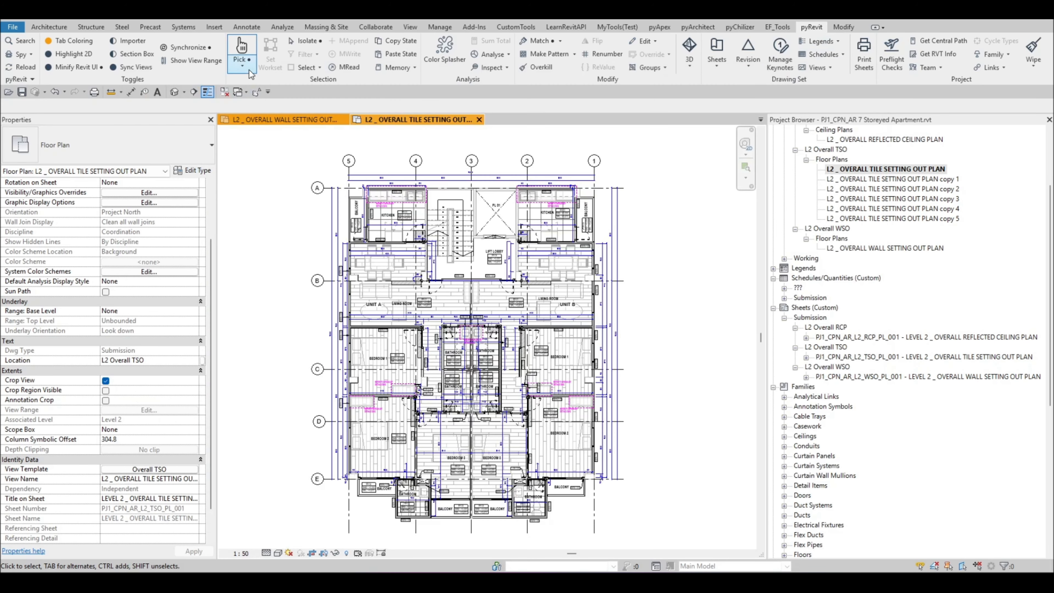
# Step: Reveal the source folder of pyRevit's Pick tool and copy its bundle file into Duplicate Views.pushbutton
pyautogui.click(249, 71)
pyautogui.keyDown('alt'); pyautogui.click(266, 106); pyautogui.keyUp('alt')
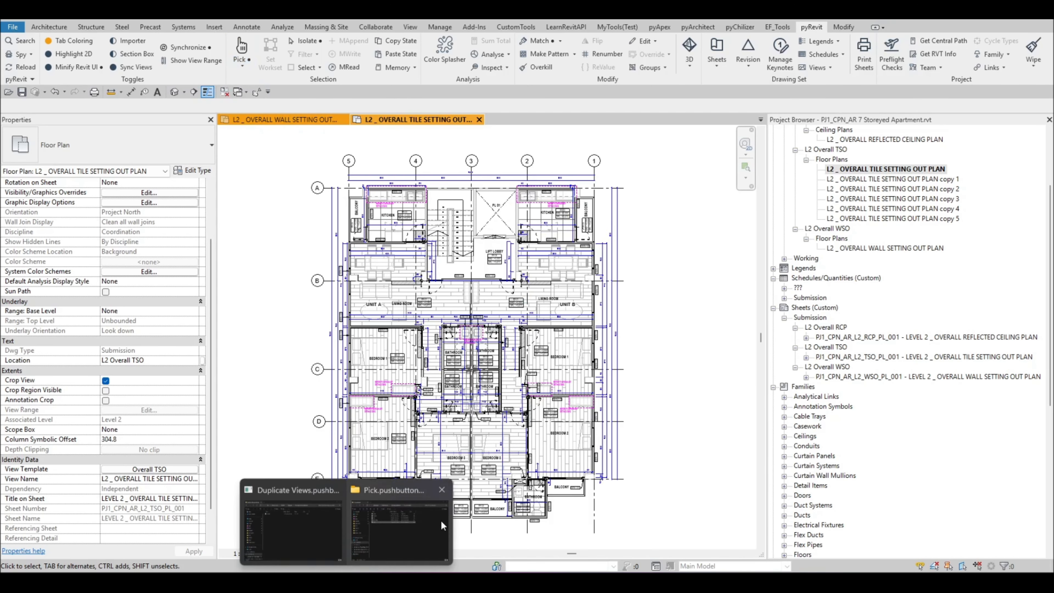
pyautogui.click(441, 519)
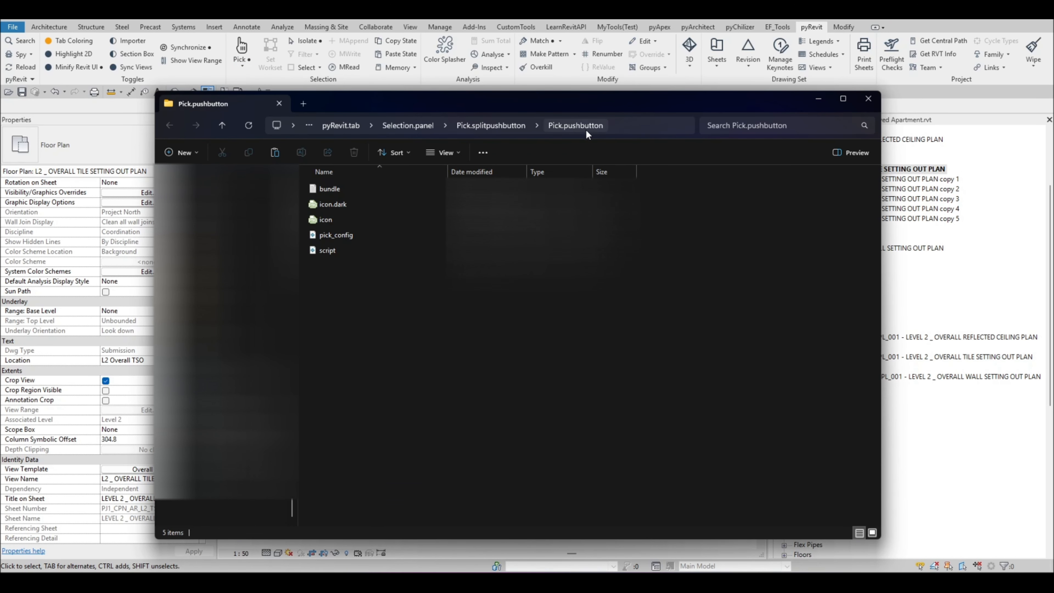
pyautogui.click(334, 194)
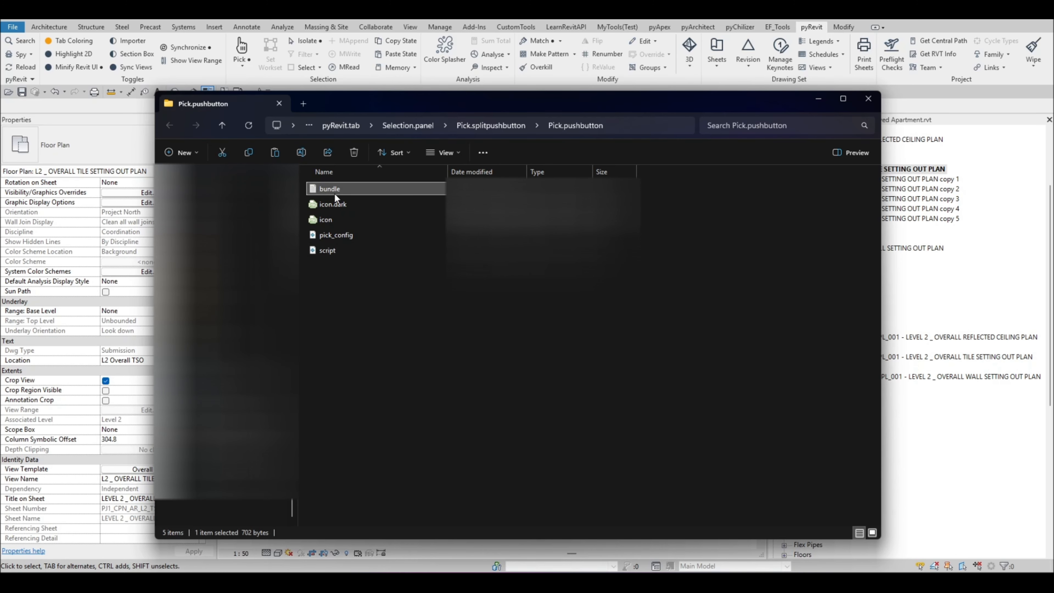
pyautogui.click(868, 98)
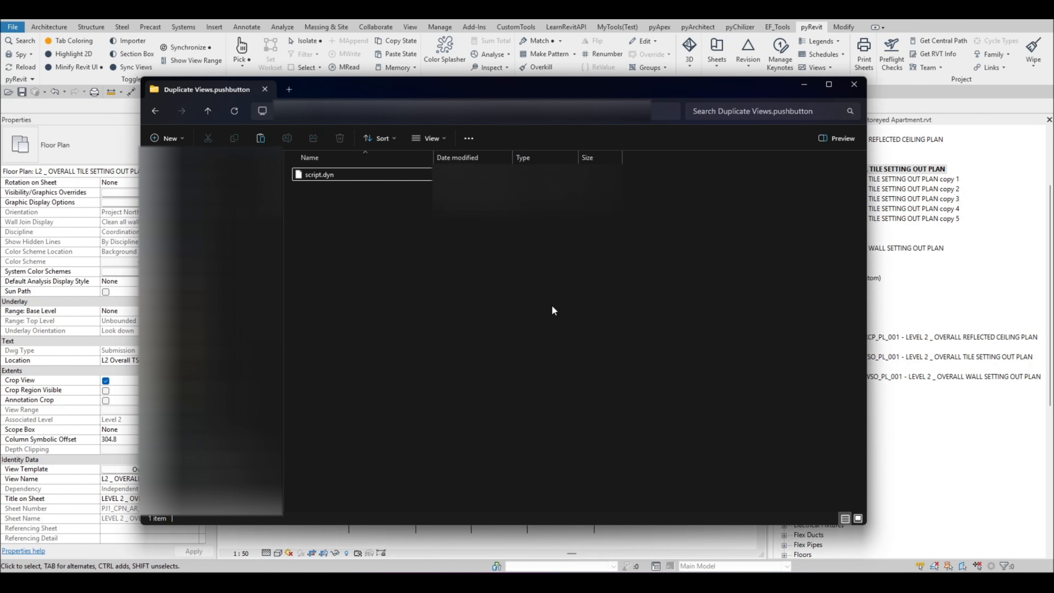
pyautogui.hotkey('ctrl', 'v')
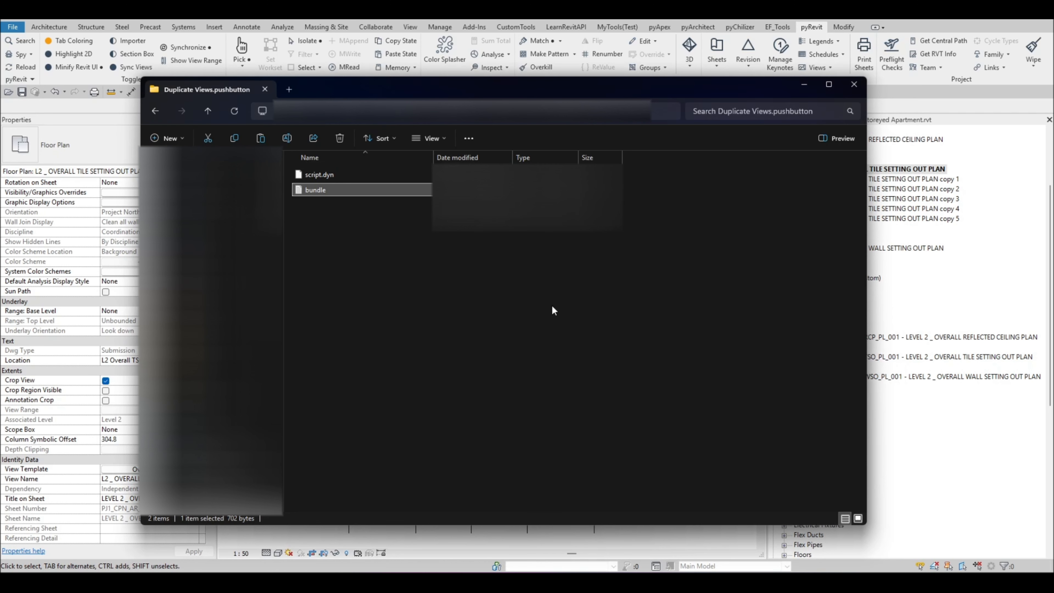
# Step: In the pushbutton's bundle.yaml, remove the Russian and French titles and set the en_us title to Duplicate Views
pyautogui.doubleClick(336, 191)
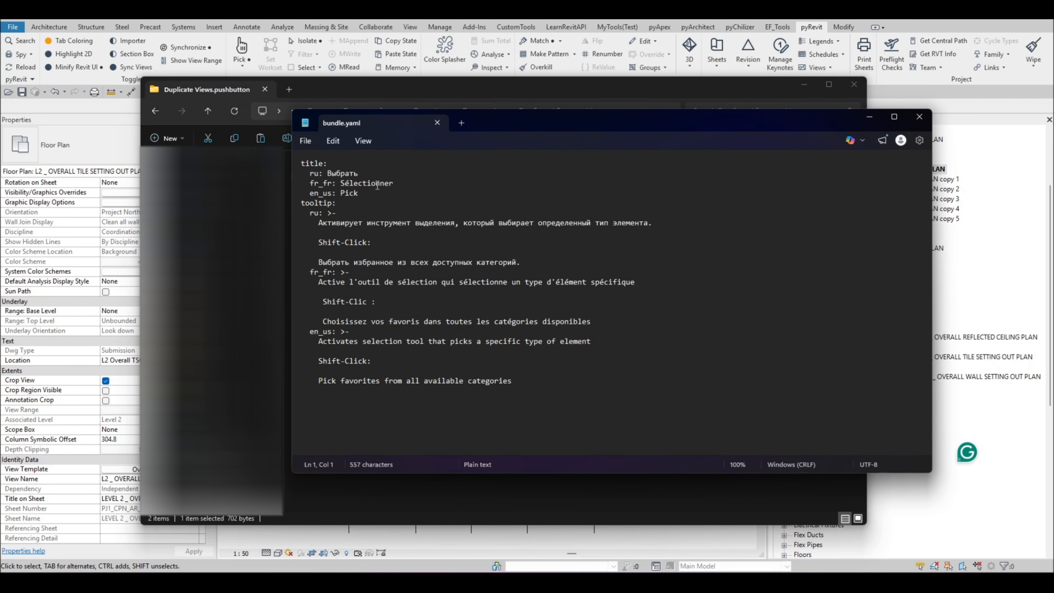
pyautogui.moveTo(395, 183); pyautogui.dragTo(355, 178)
pyautogui.press('BackSpace')
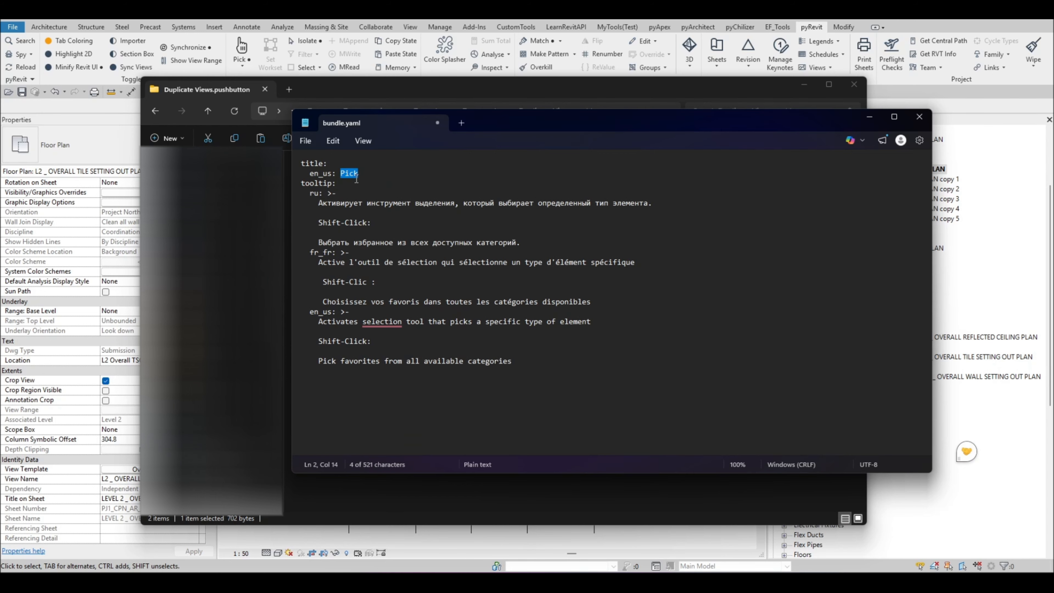
pyautogui.write('Duplicate Views')
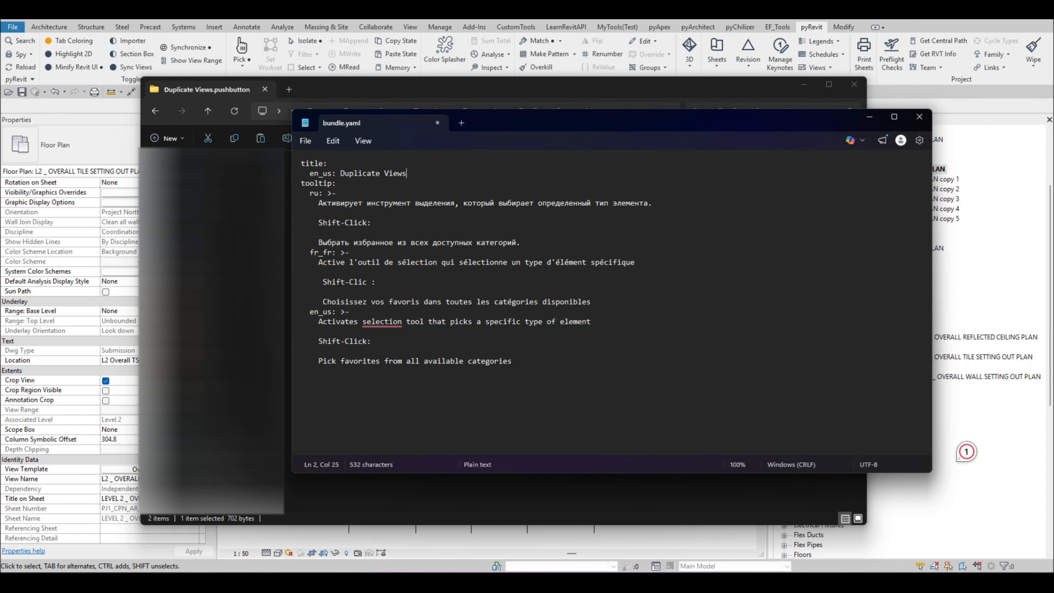
# Step: Keep only the en_us tooltip in bundle.yaml, set it to "Duplicate Views instantly.", and save and close the file
pyautogui.moveTo(562, 304); pyautogui.dragTo(514, 245)
pyautogui.press('BackSpace')
pyautogui.click(319, 203)
pyautogui.write('Du')
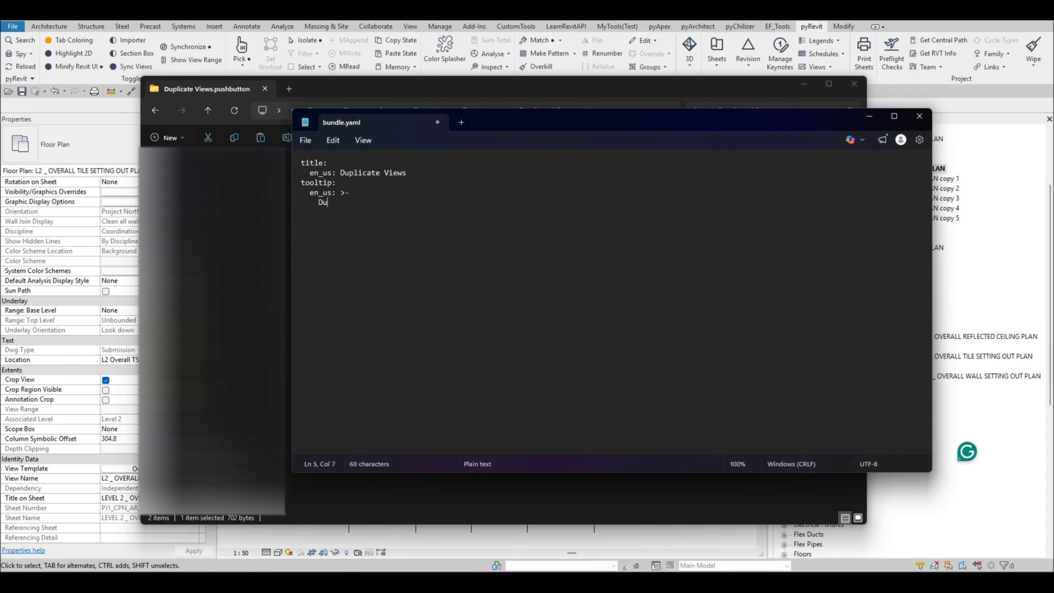
pyautogui.write('plicate Views instan')
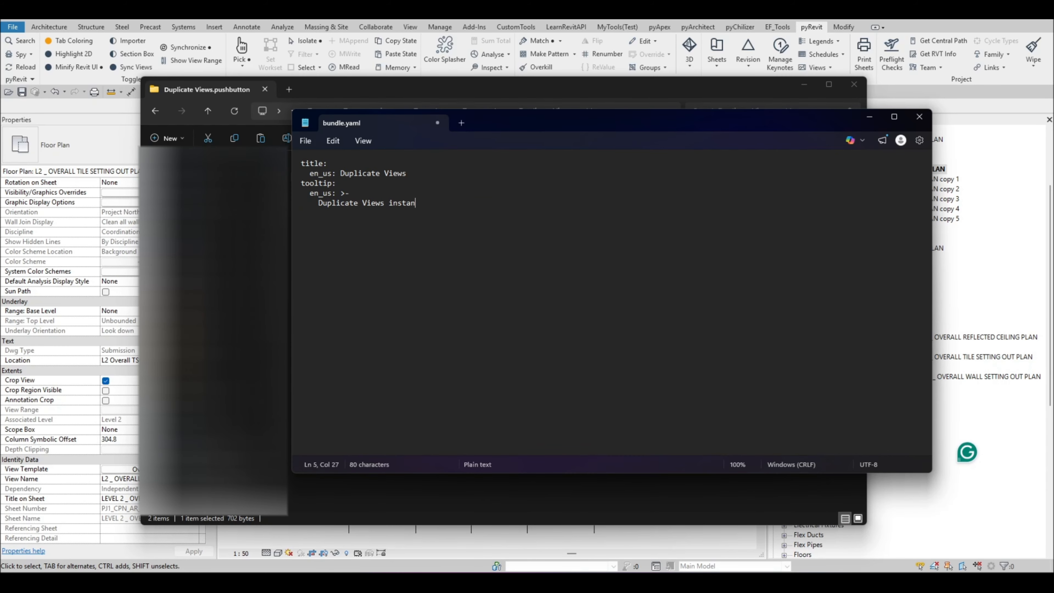
pyautogui.write('tly.')
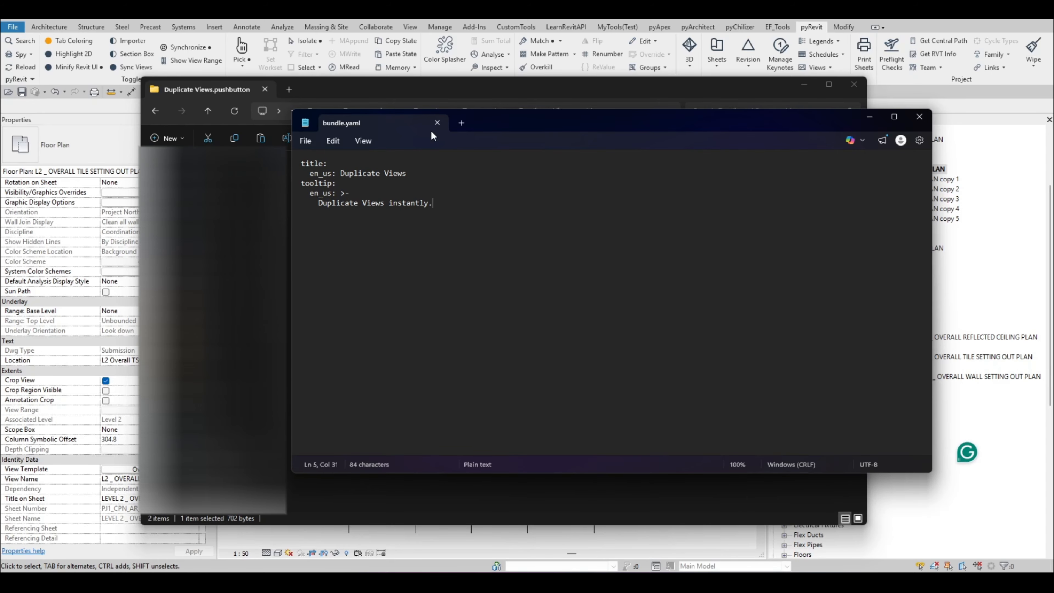
pyautogui.click(436, 123)
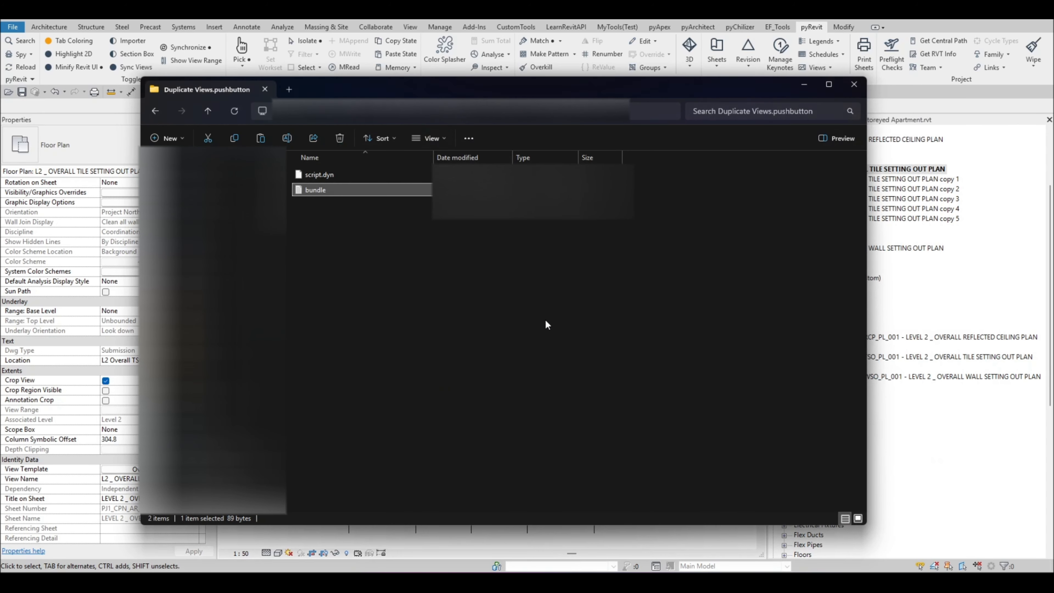
# Step: Minimize the Duplicate Views.pushbutton folder window and open the Icons8 website from pyRevit's resource links
pyautogui.click(523, 301)
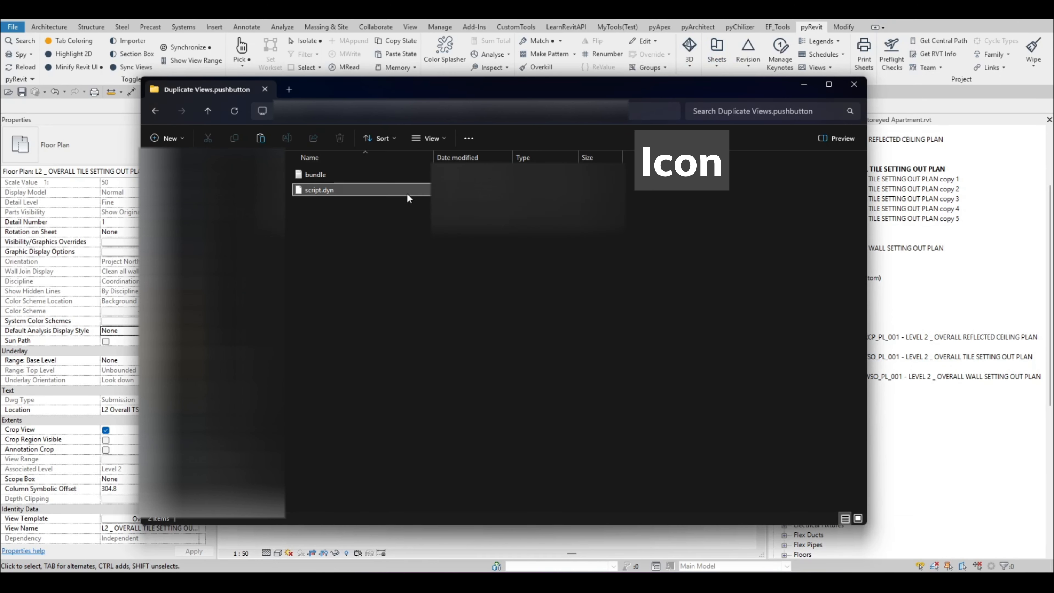
pyautogui.click(401, 251)
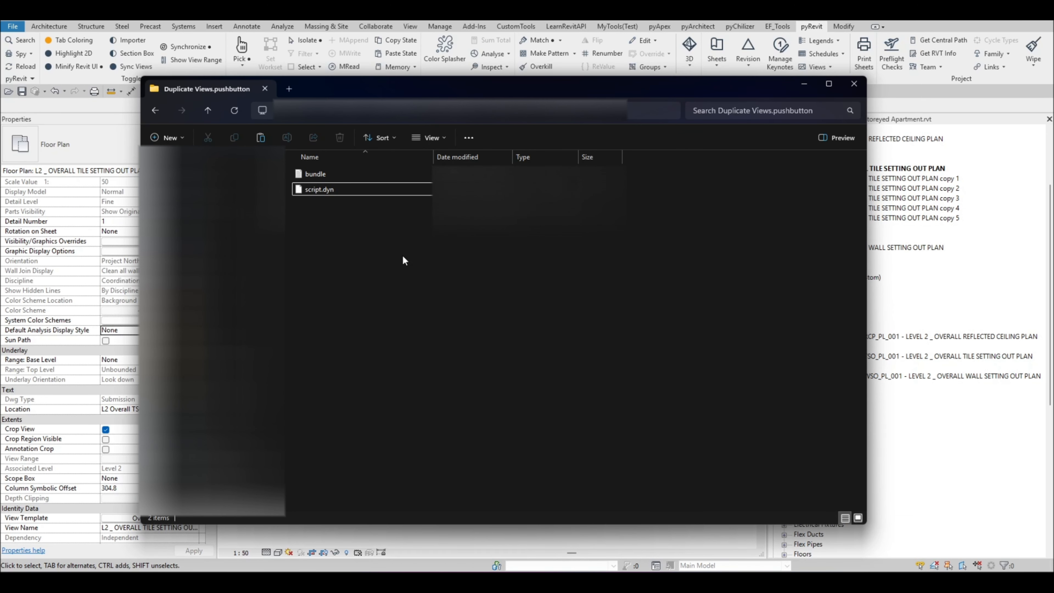
pyautogui.click(803, 84)
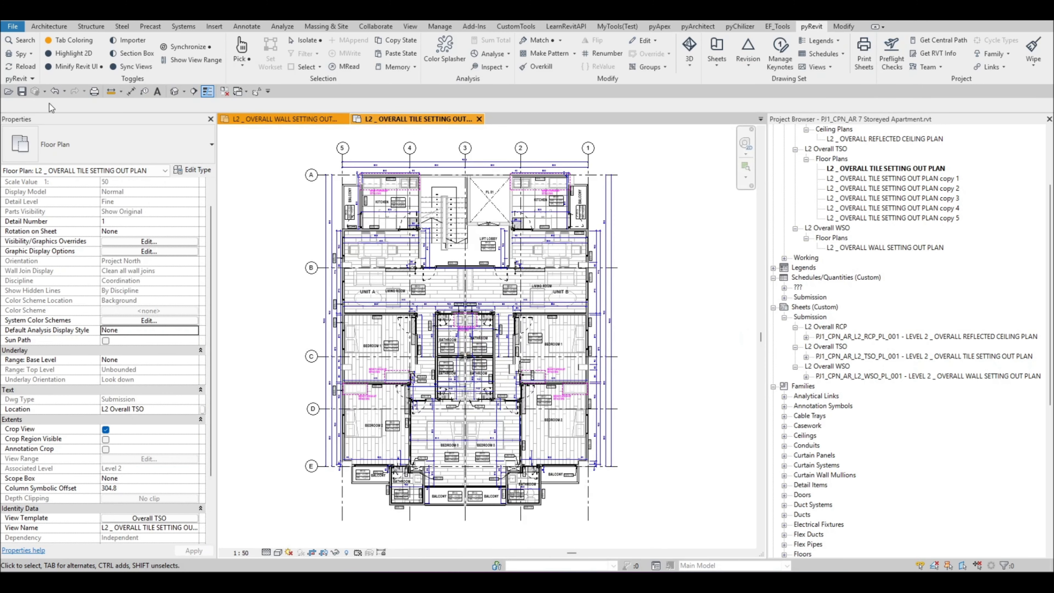
pyautogui.click(32, 79)
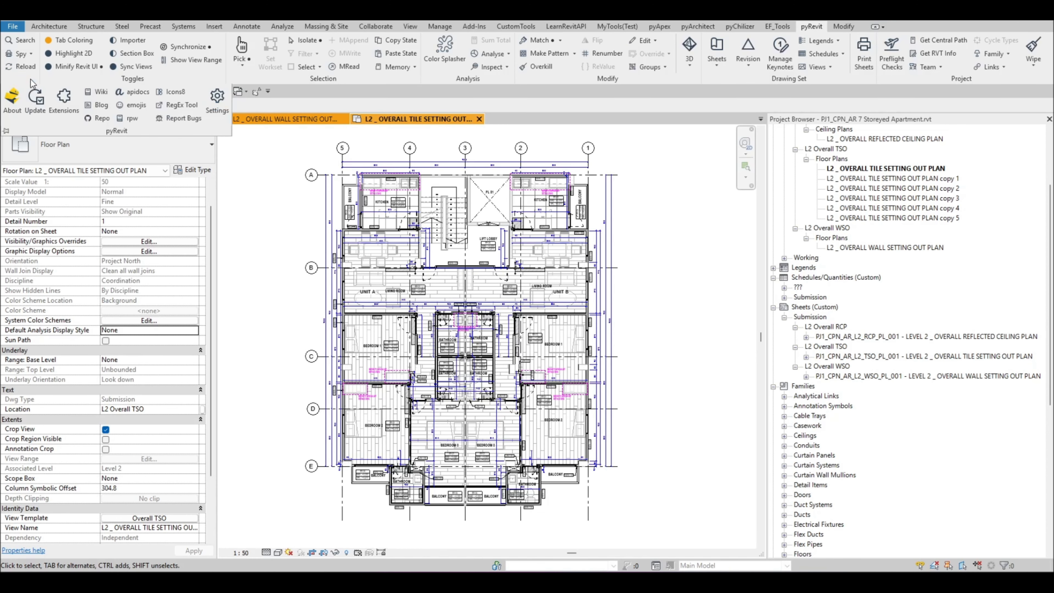
pyautogui.click(171, 96)
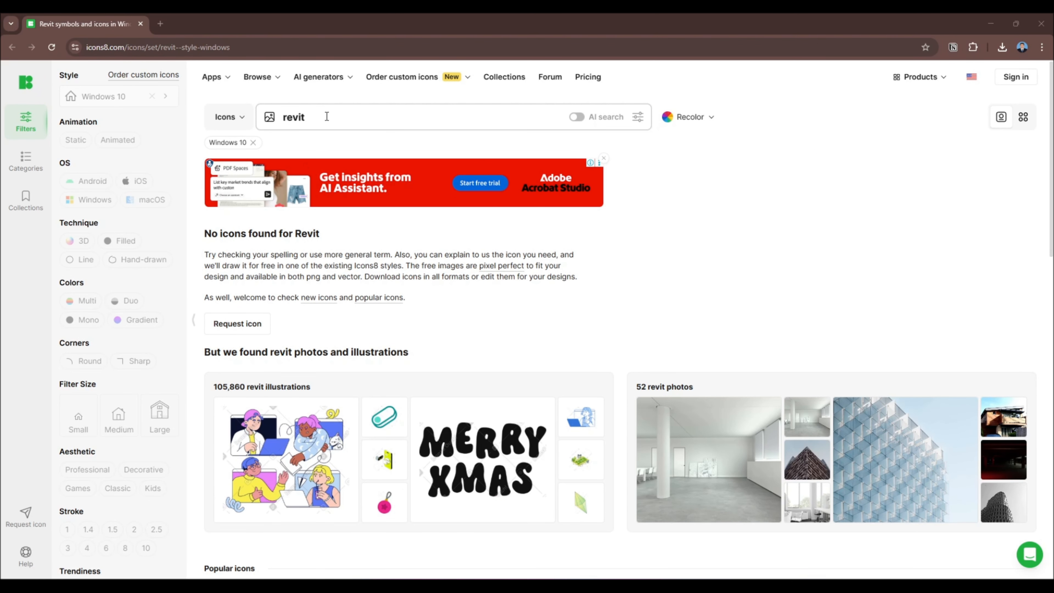
# Step: Remove the Windows 10 style filter and search the Icons8 icons for "views"
pyautogui.click(252, 142)
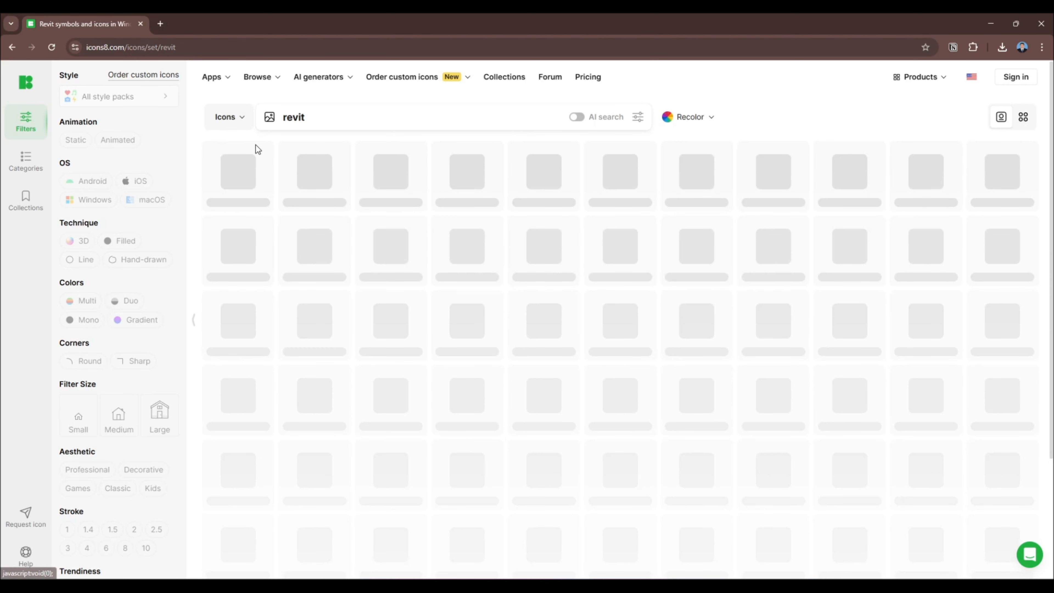
pyautogui.tripleClick(319, 120)
pyautogui.write('view')
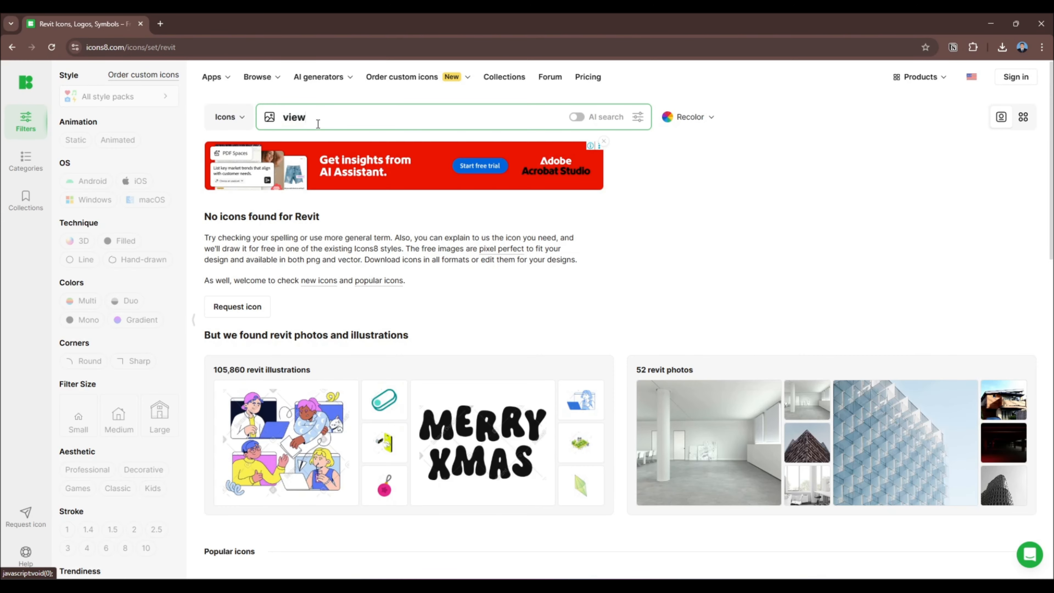
pyautogui.press('Return')
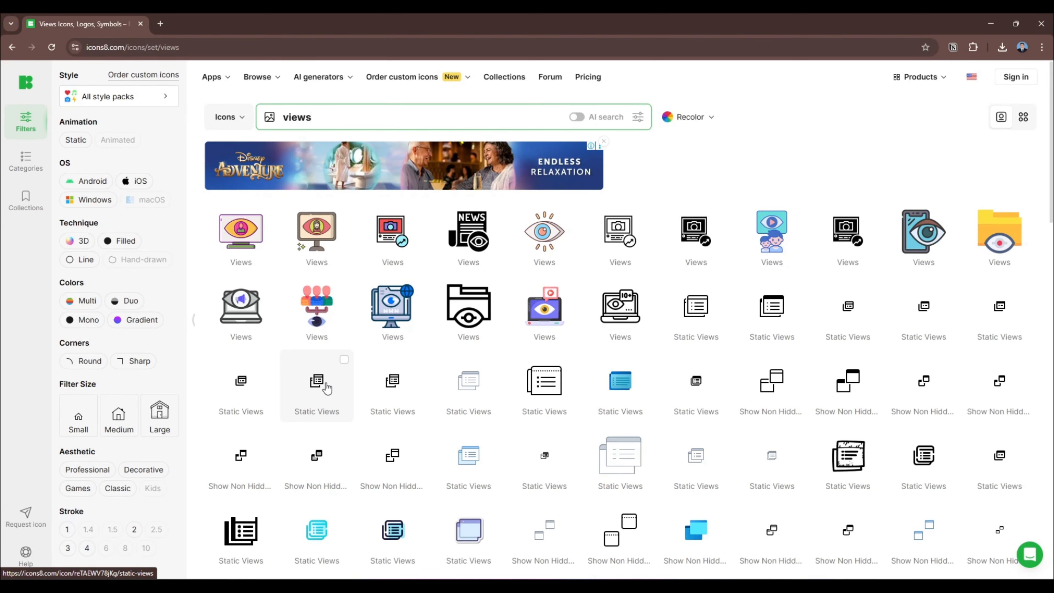
# Step: Download the Static Views icon as a 32×32 PNG
pyautogui.click(327, 387)
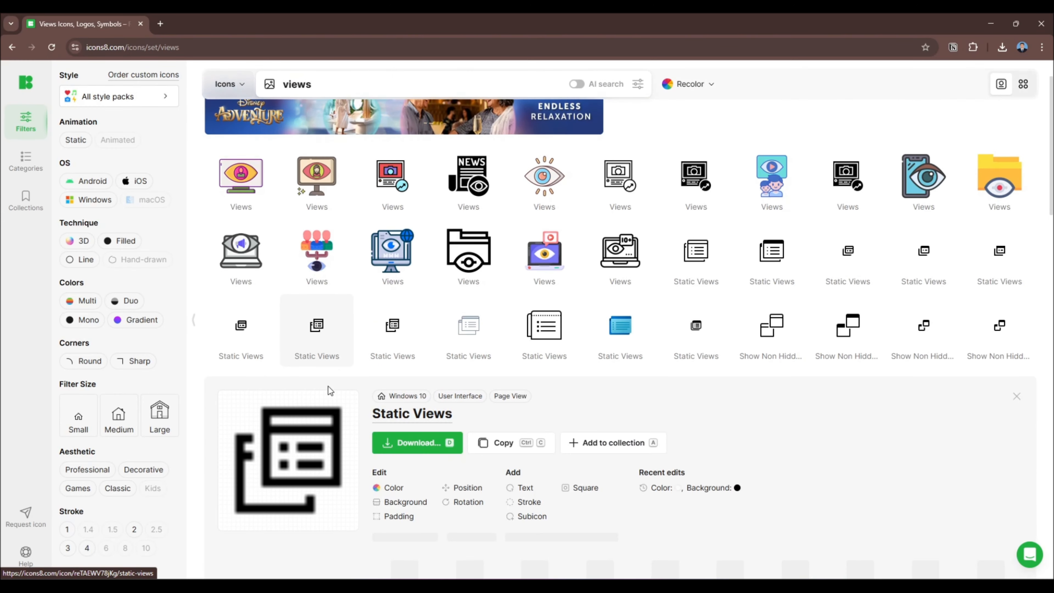
pyautogui.click(392, 443)
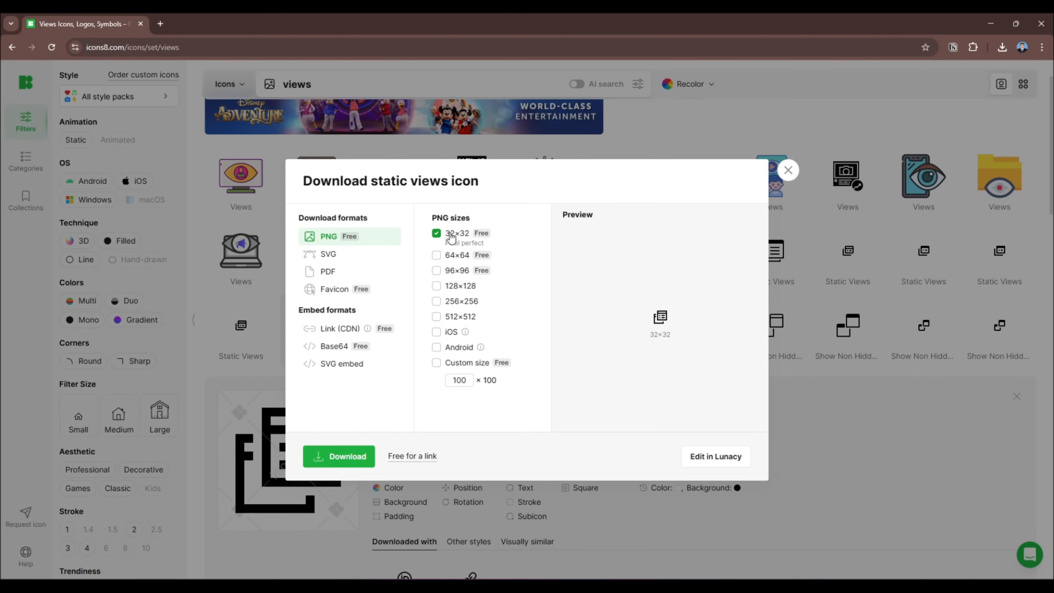
pyautogui.click(347, 455)
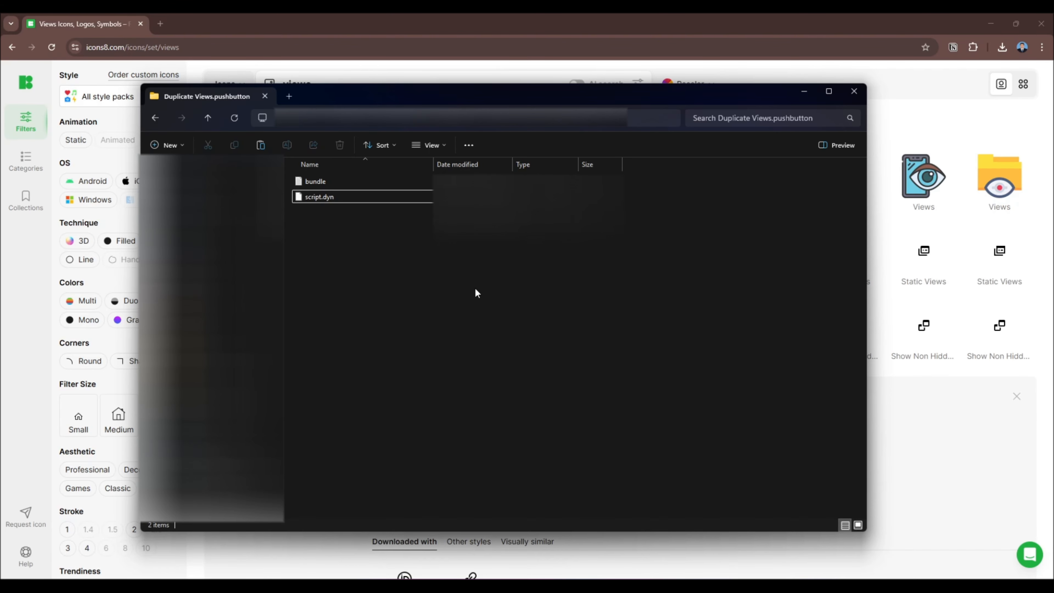
# Step: Paste the downloaded icon file into the Duplicate Views.pushbutton folder and rename it icon
pyautogui.hotkey('ctrl', 'v')
pyautogui.press('F2')
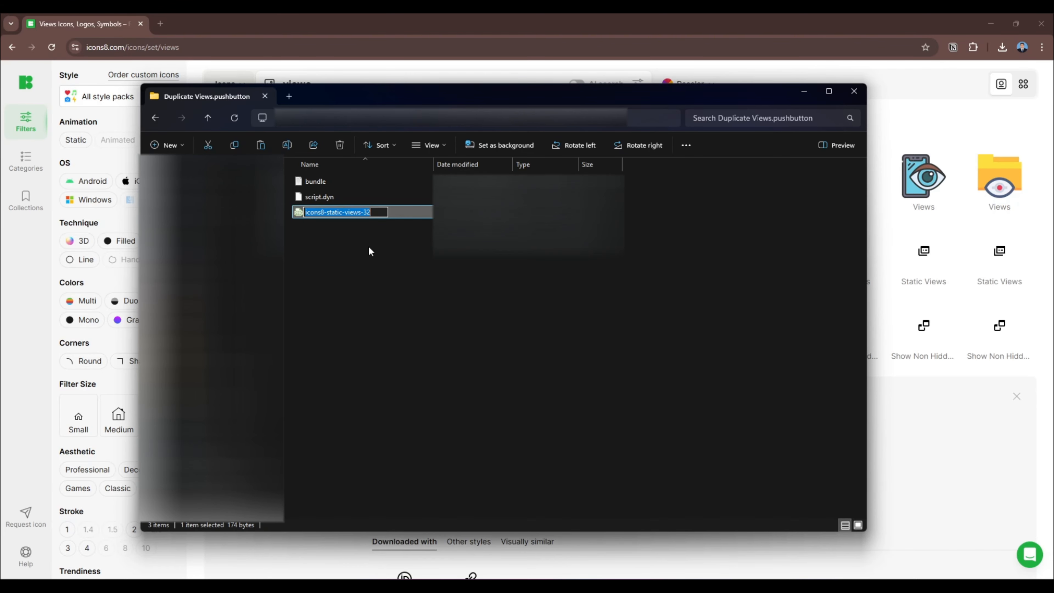
pyautogui.write('cio')
pyautogui.press('BackSpace')
pyautogui.press('BackSpace')
pyautogui.press('BackSpace')
pyautogui.write('icon')
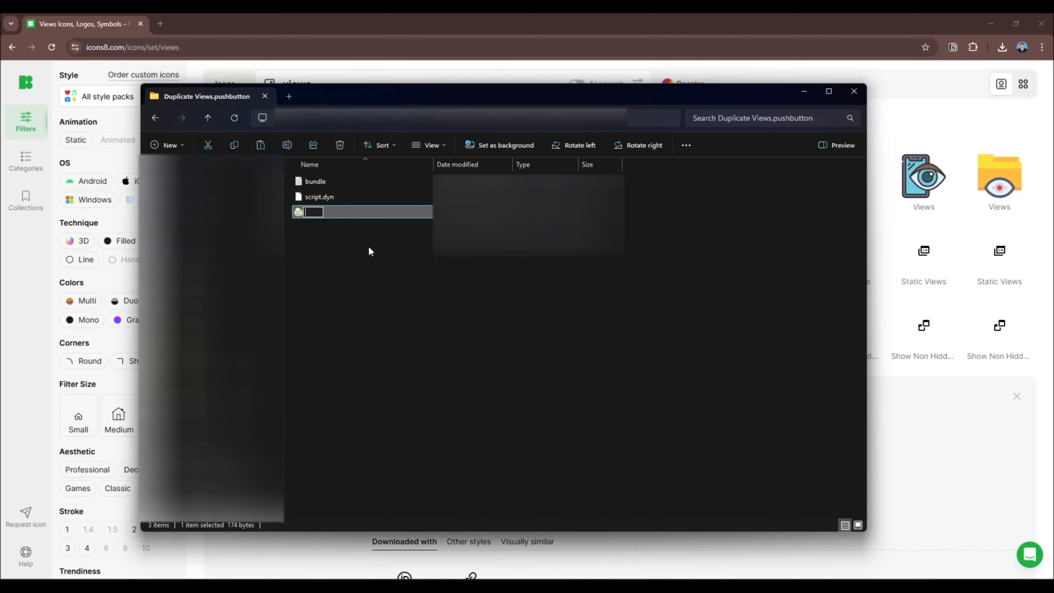
pyautogui.press('Return')
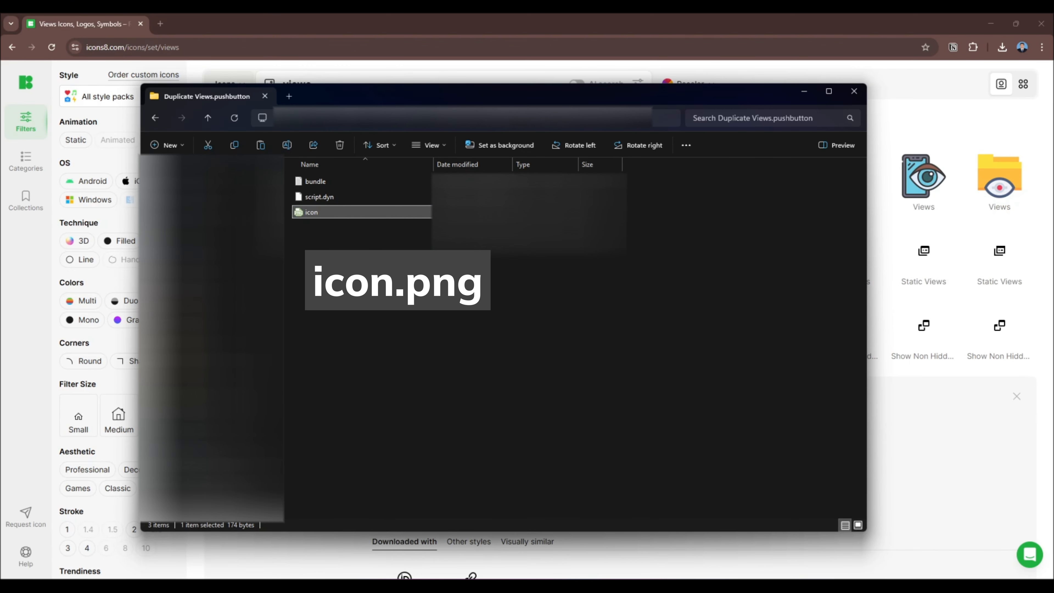
pyautogui.click(319, 196)
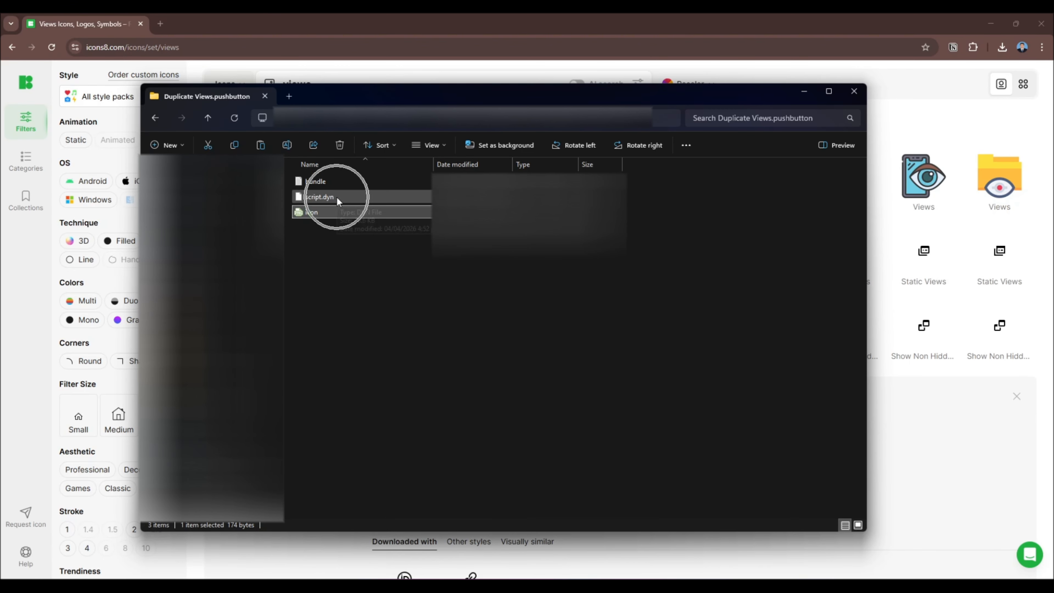
pyautogui.click(317, 198)
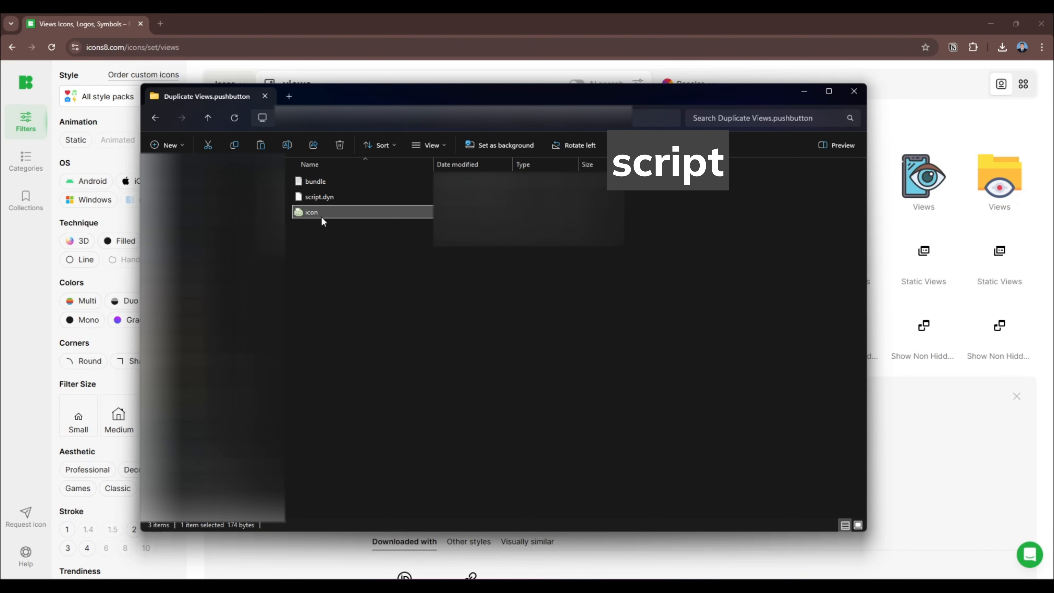
pyautogui.click(423, 307)
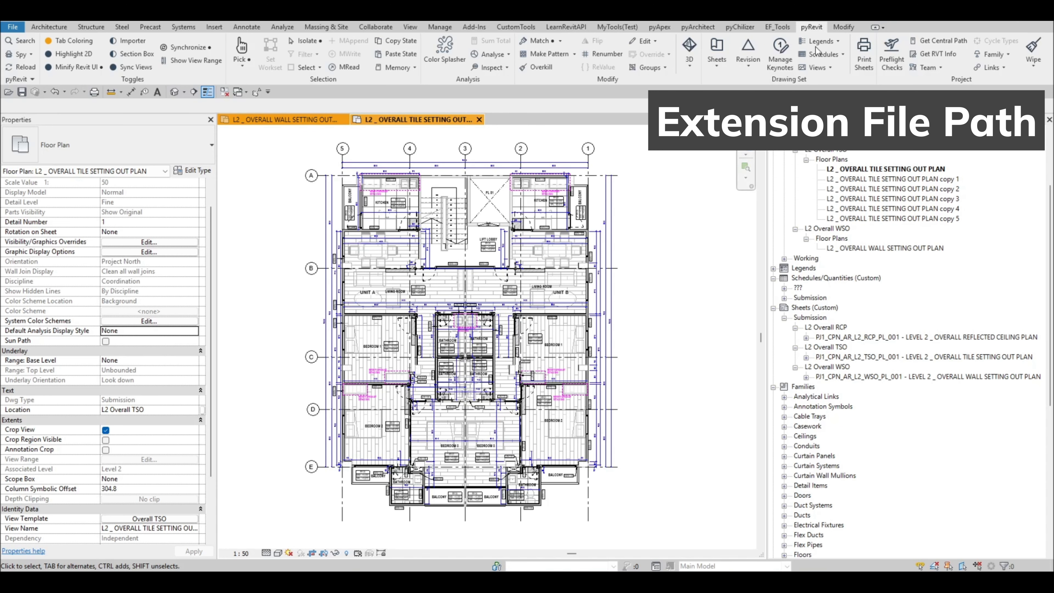
# Step: In Revit's pyRevit settings, add the Test folder inside Dynamo Scripts as a custom extension directory
pyautogui.click(32, 79)
pyautogui.click(217, 102)
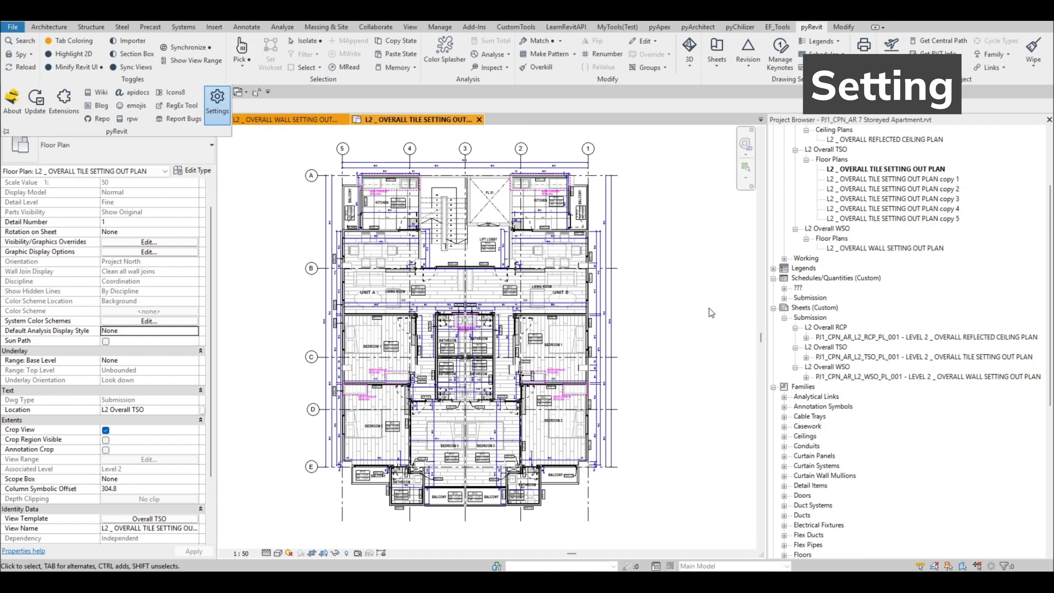
pyautogui.click(672, 364)
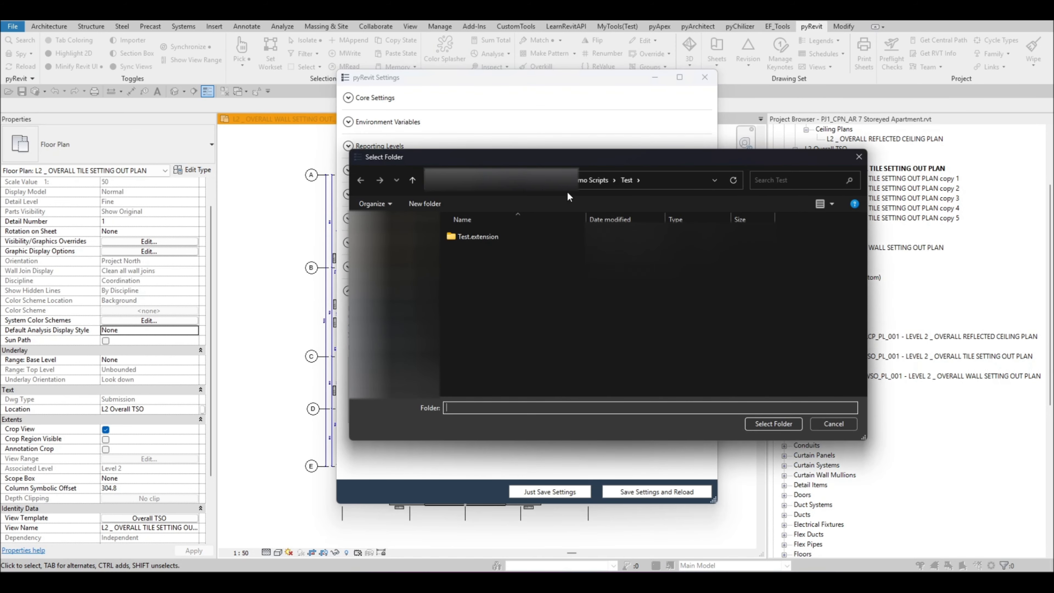
pyautogui.click(593, 180)
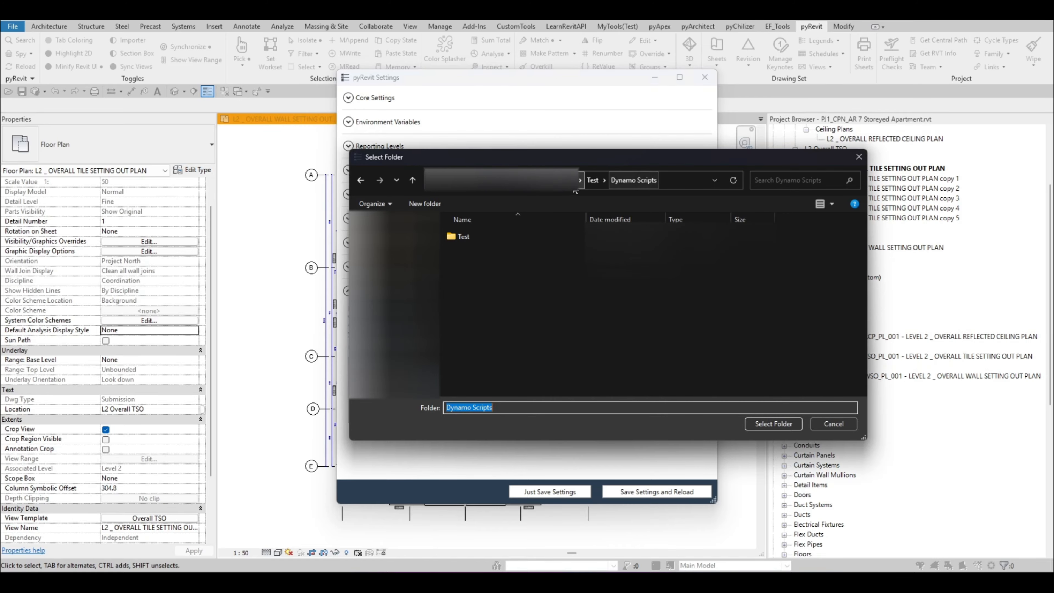
pyautogui.click(479, 239)
pyautogui.doubleClick(479, 237)
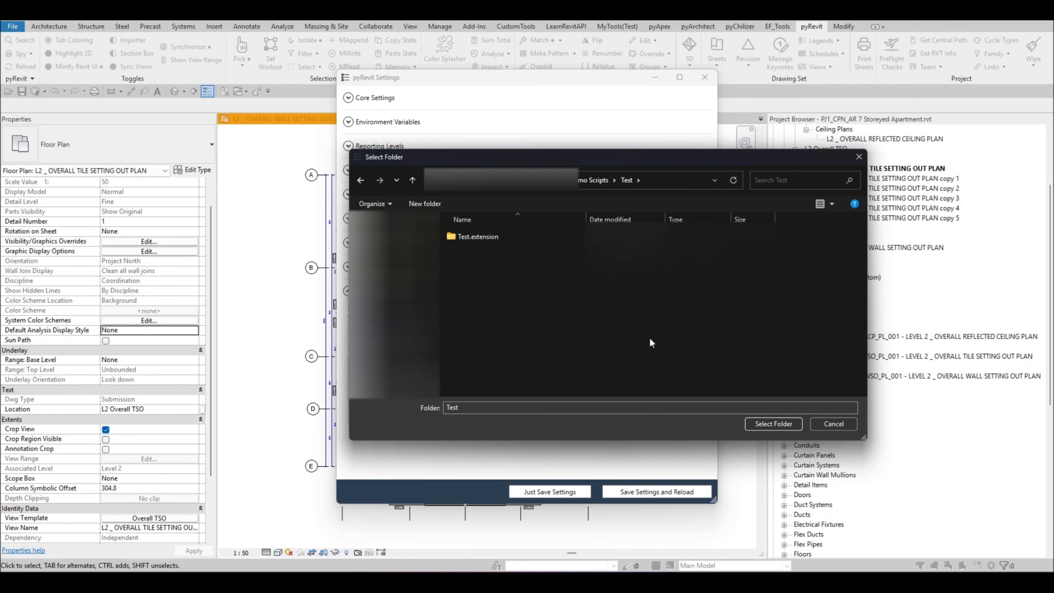
pyautogui.click(786, 425)
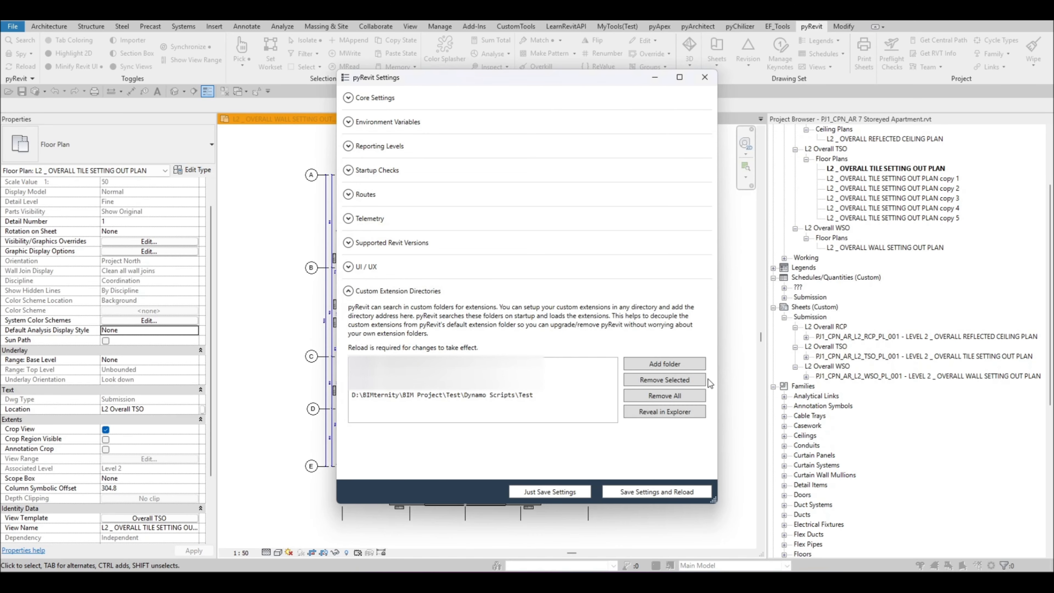
# Step: Save the pyRevit settings with the new Test extension directory and reload pyRevit
pyautogui.click(515, 395)
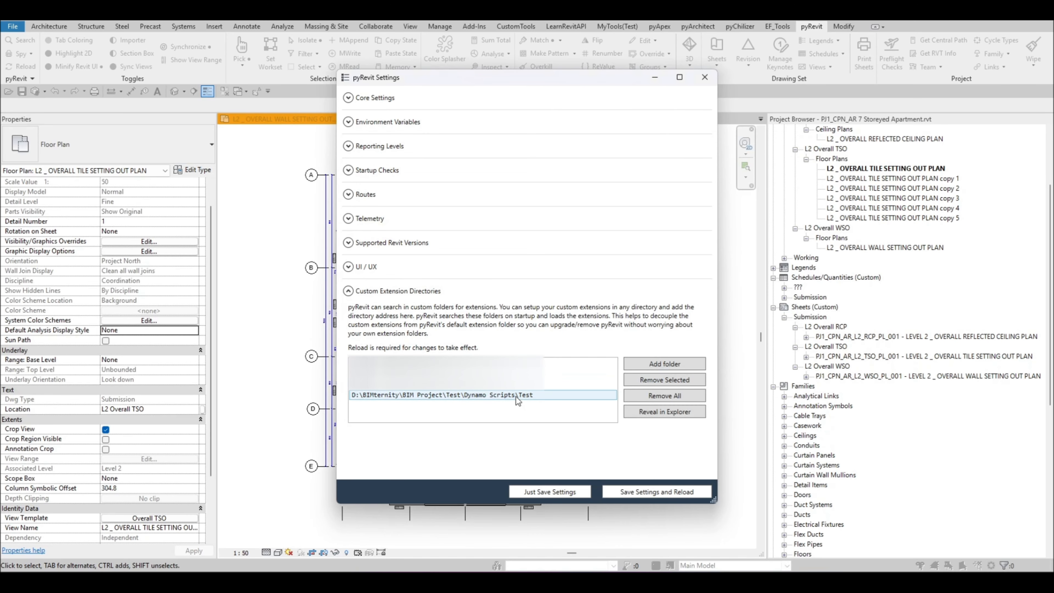
pyautogui.click(513, 396)
pyautogui.click(692, 492)
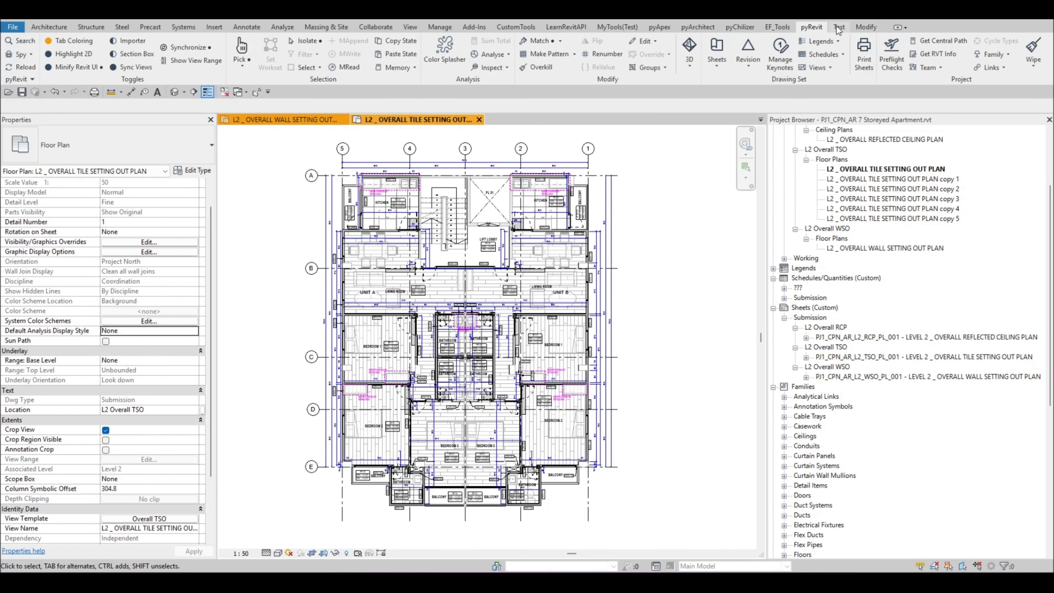
# Step: Launch the Duplicate Views tool from the new Test extension and shift its input form slightly
pyautogui.click(838, 27)
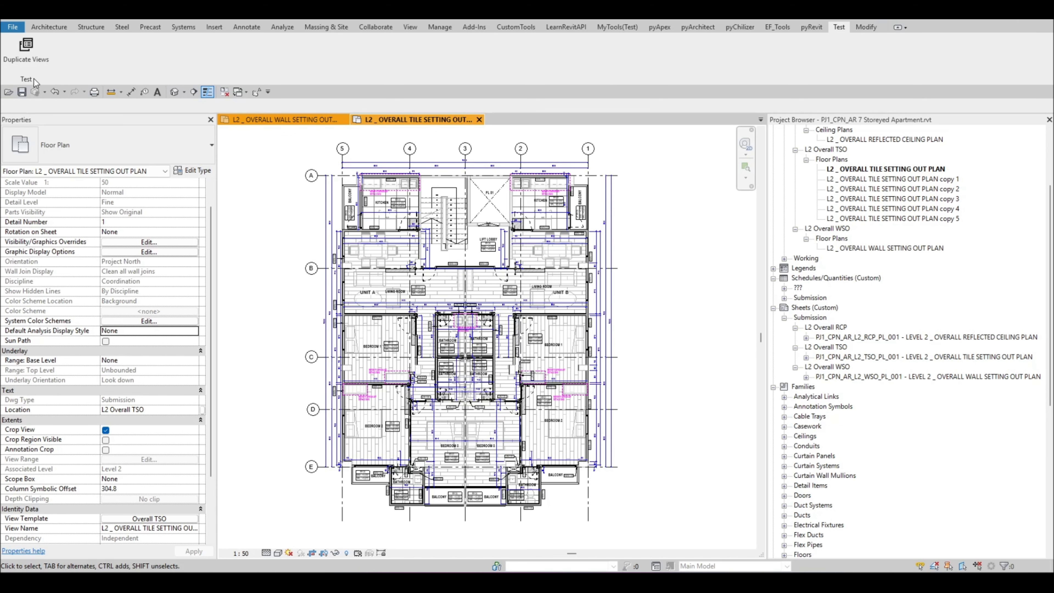
pyautogui.click(44, 59)
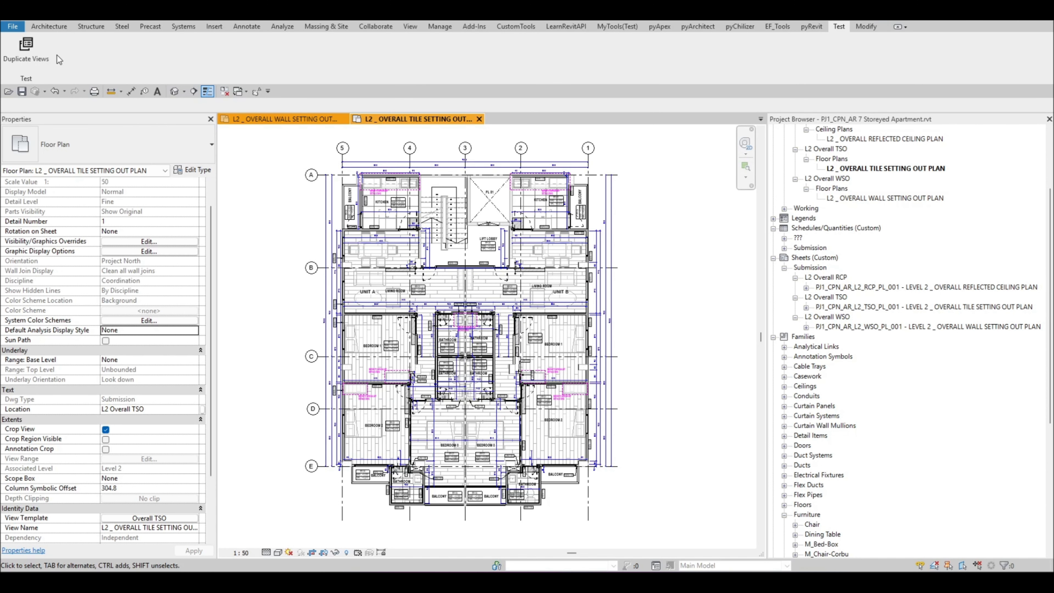
pyautogui.click(43, 58)
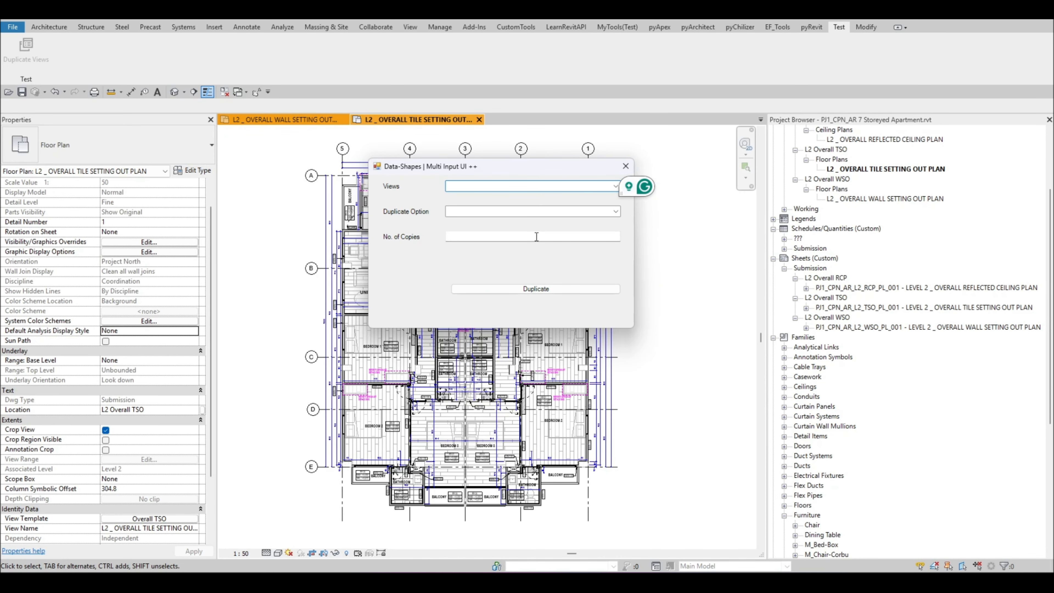
pyautogui.moveTo(551, 172); pyautogui.dragTo(542, 169)
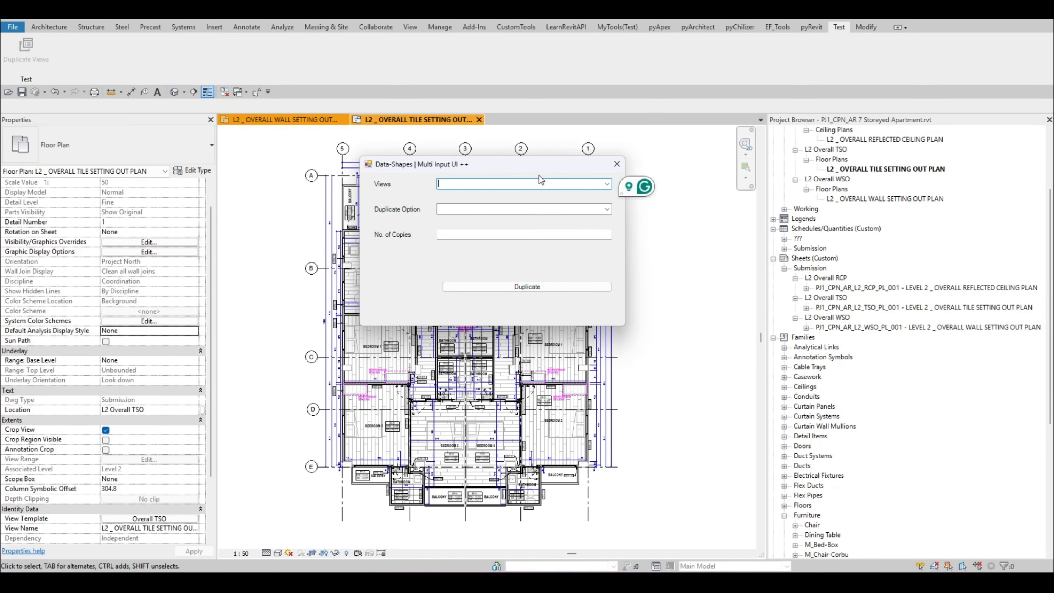
# Step: Create 5 copies of the view L2 _ OVERALL TILE SETTING OUT PLAN using the Duplicate option
pyautogui.click(607, 186)
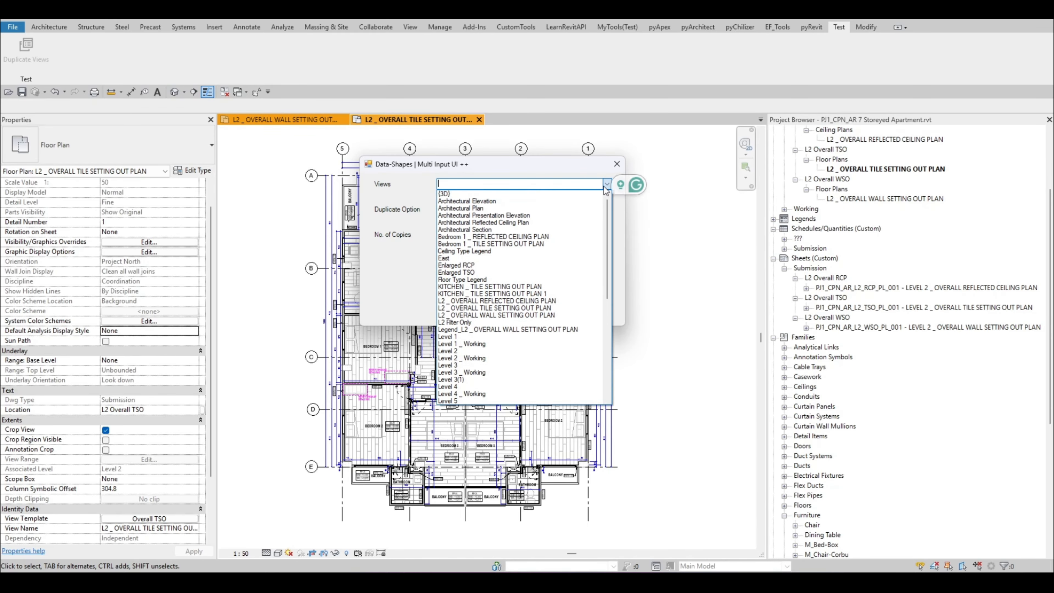
pyautogui.click(522, 308)
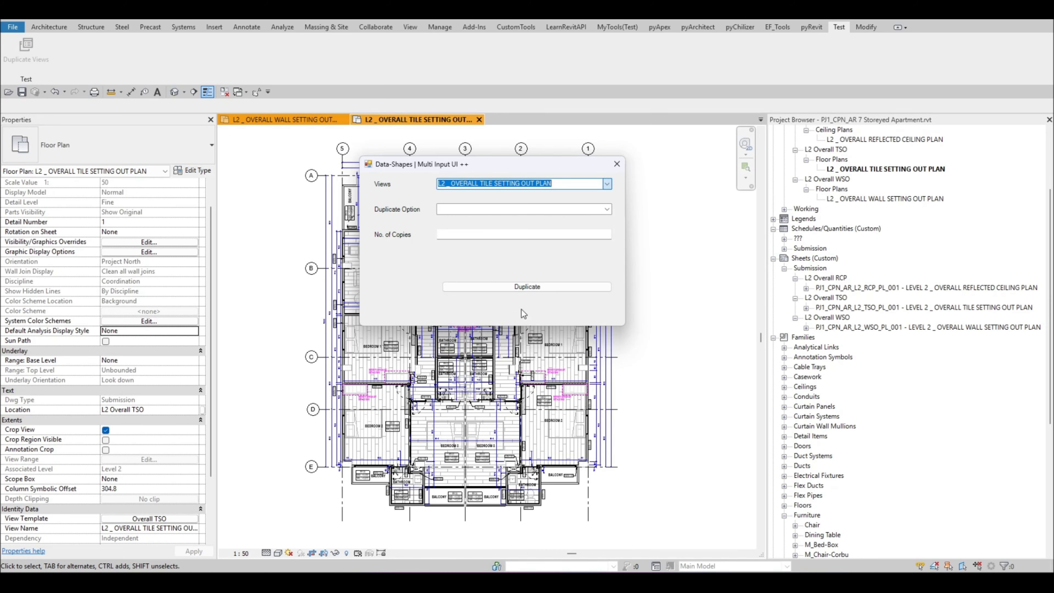
pyautogui.click(607, 210)
pyautogui.click(464, 226)
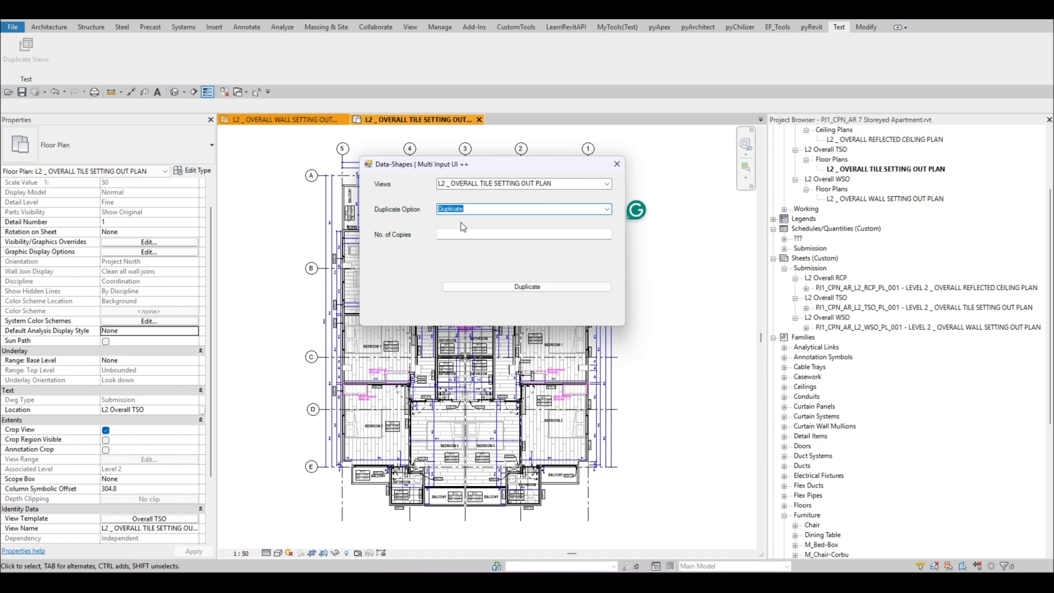
pyautogui.click(499, 235)
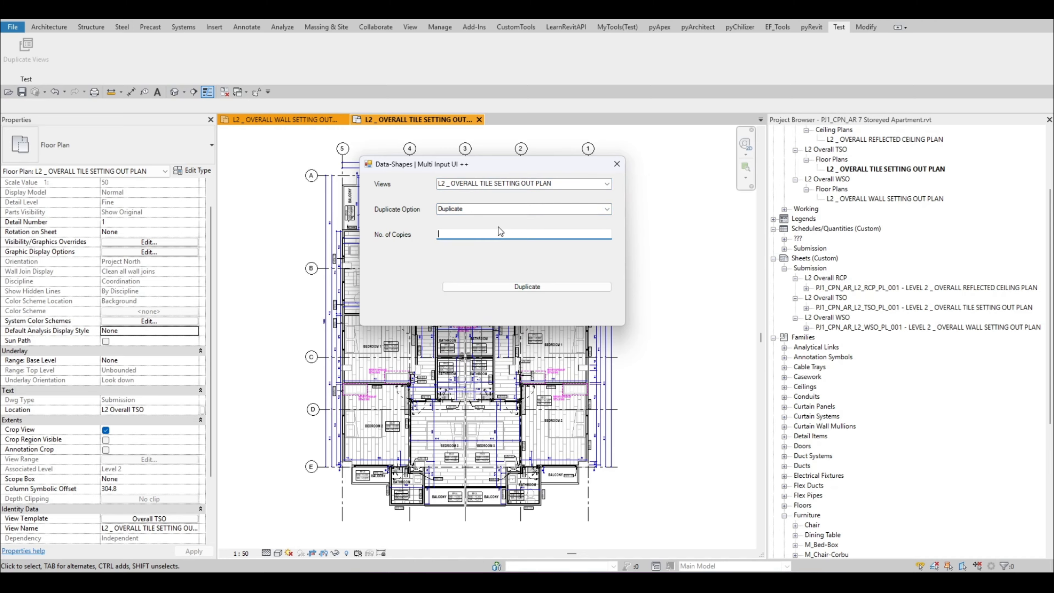
pyautogui.write('5')
pyautogui.click(543, 289)
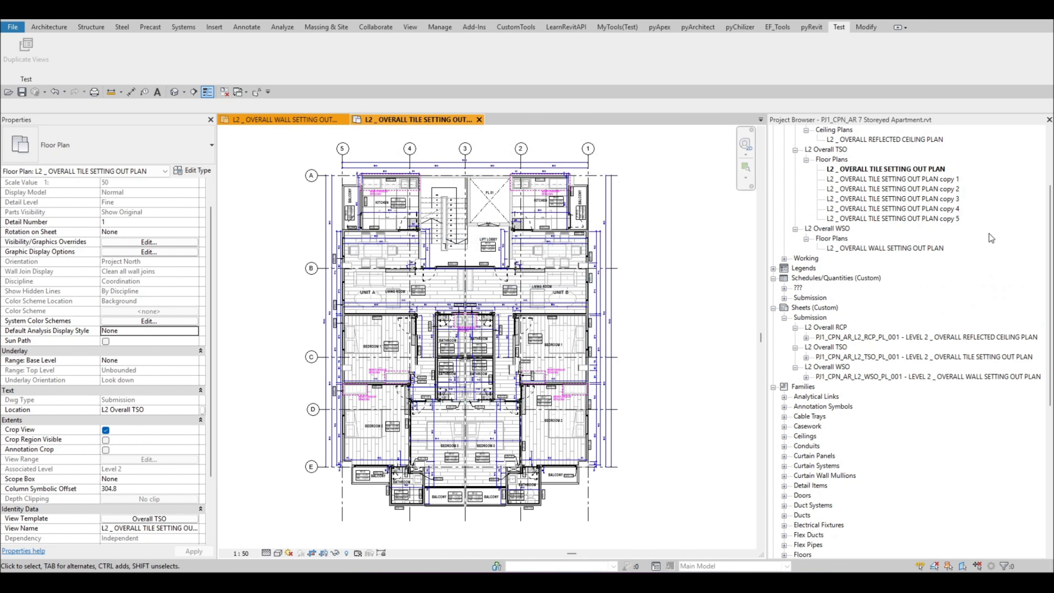
# Step: Undo the duplication of the tile setting out plan
pyautogui.press('ctrl')
pyautogui.press('ctrl')
pyautogui.hotkey('ctrl', 'z')
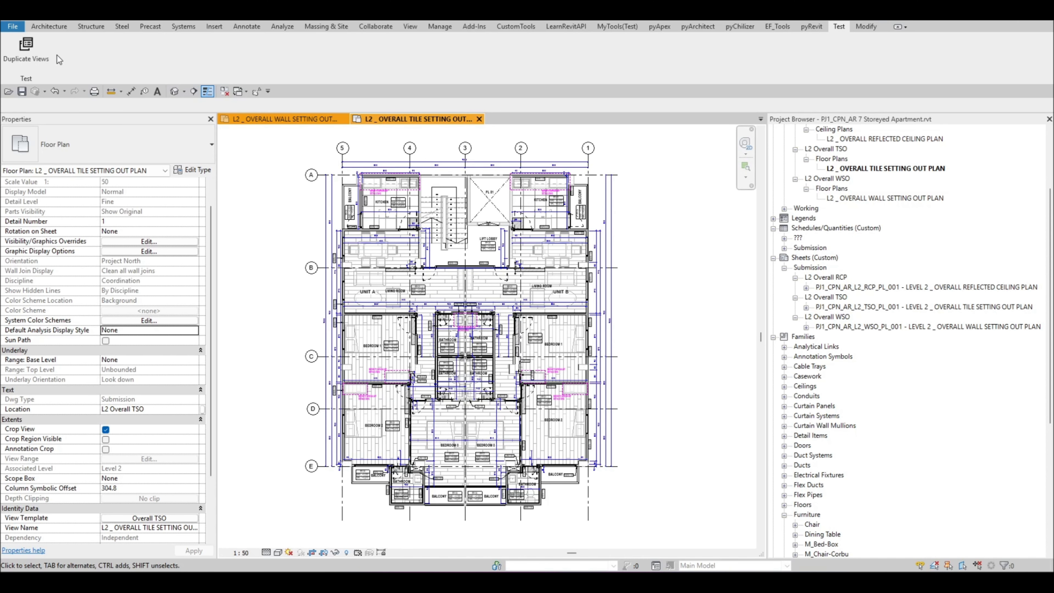
# Step: Launch the Duplicate Views tool and select the view L2 _ OVERALL TILE SETTING OUT PLAN with the Duplicate option
pyautogui.click(42, 54)
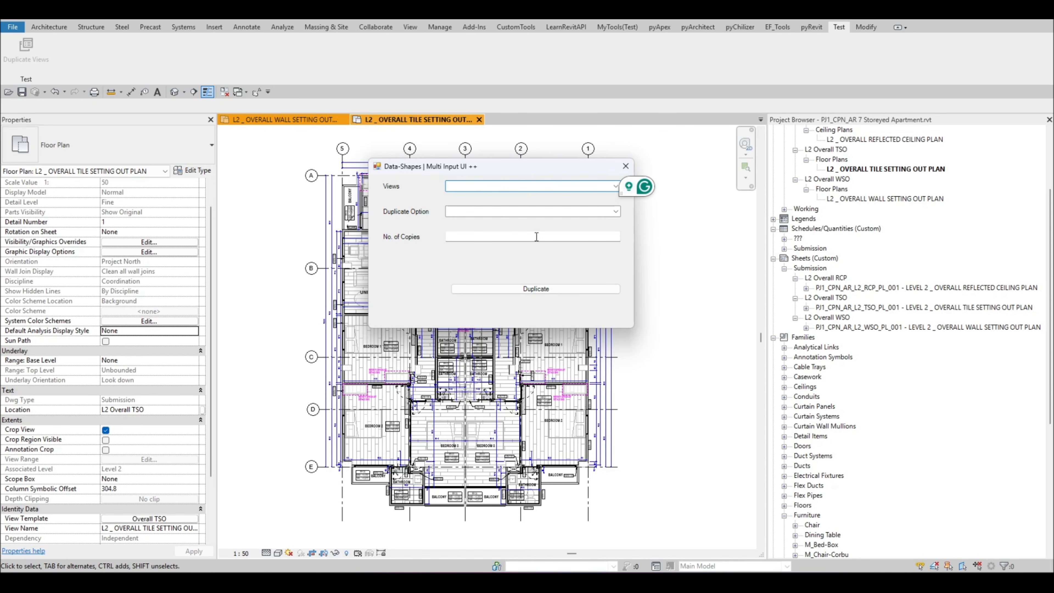
pyautogui.moveTo(550, 172); pyautogui.dragTo(542, 170)
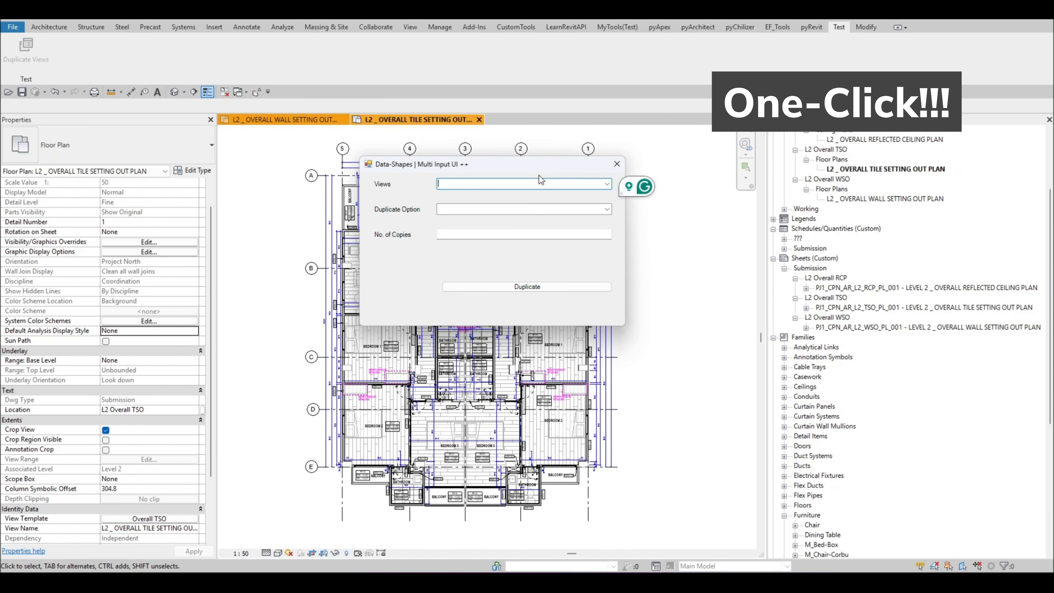
pyautogui.click(607, 185)
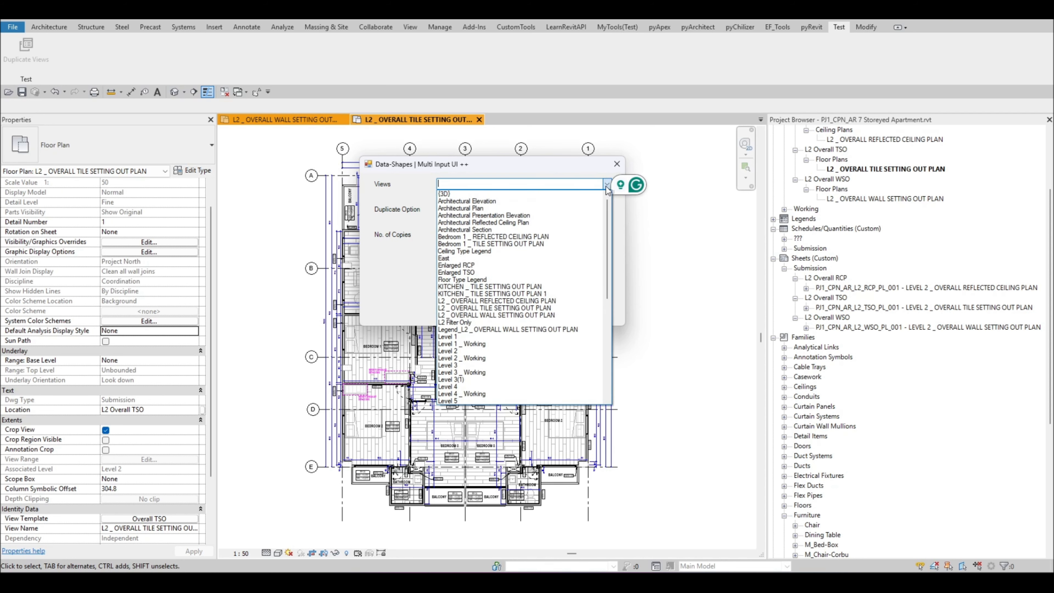
pyautogui.click(523, 307)
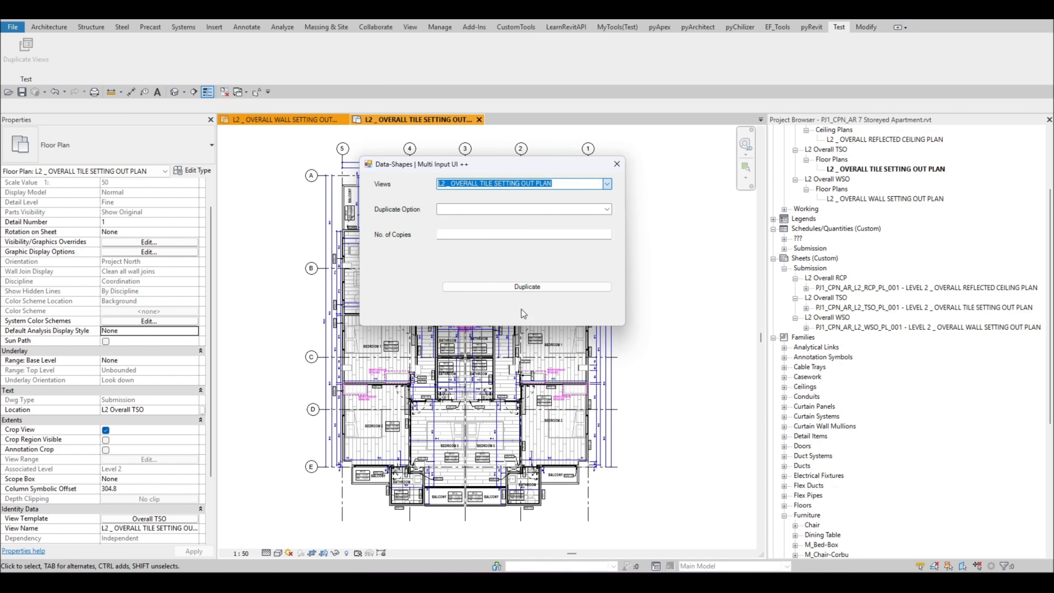
pyautogui.click(607, 212)
pyautogui.click(464, 226)
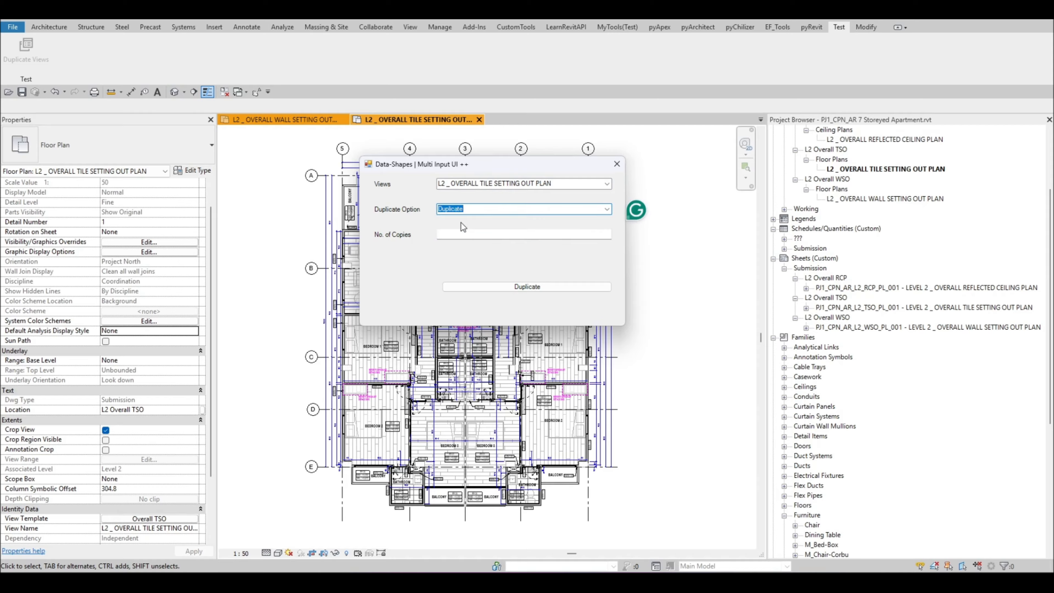
pyautogui.click(506, 234)
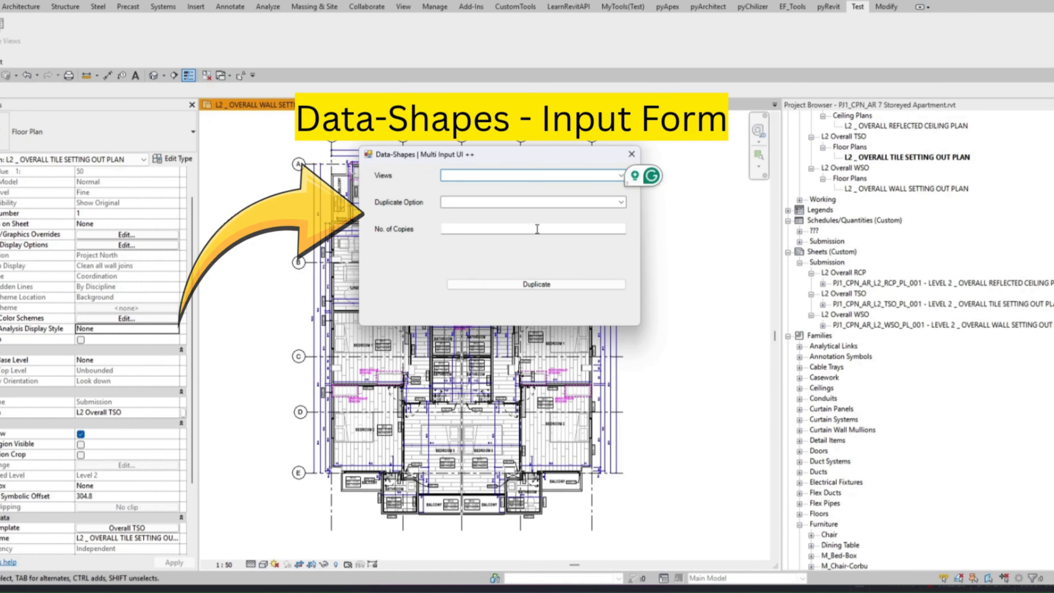
# Step: Choose L2 _ OVERALL TILE SETTING OUT PLAN in the empty Data-Shapes input form and open its duplicate option choices
pyautogui.click(535, 175)
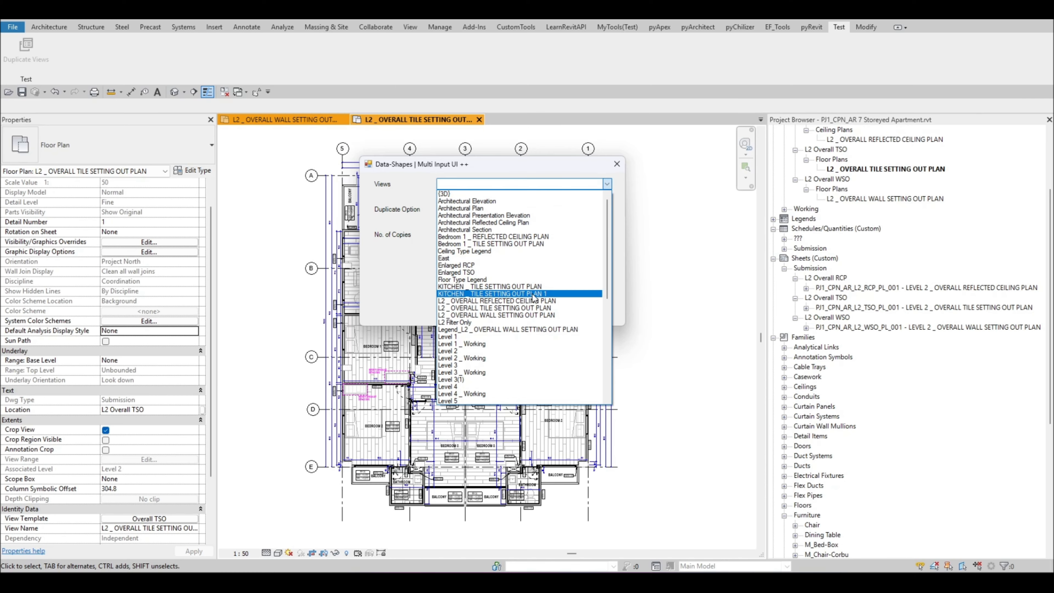
pyautogui.click(515, 314)
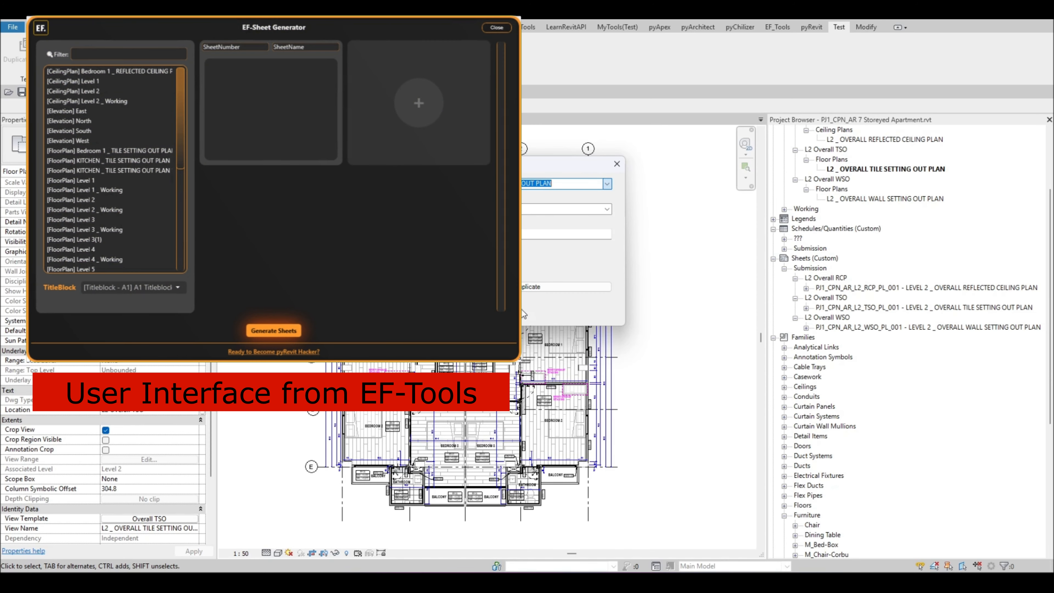
pyautogui.click(606, 209)
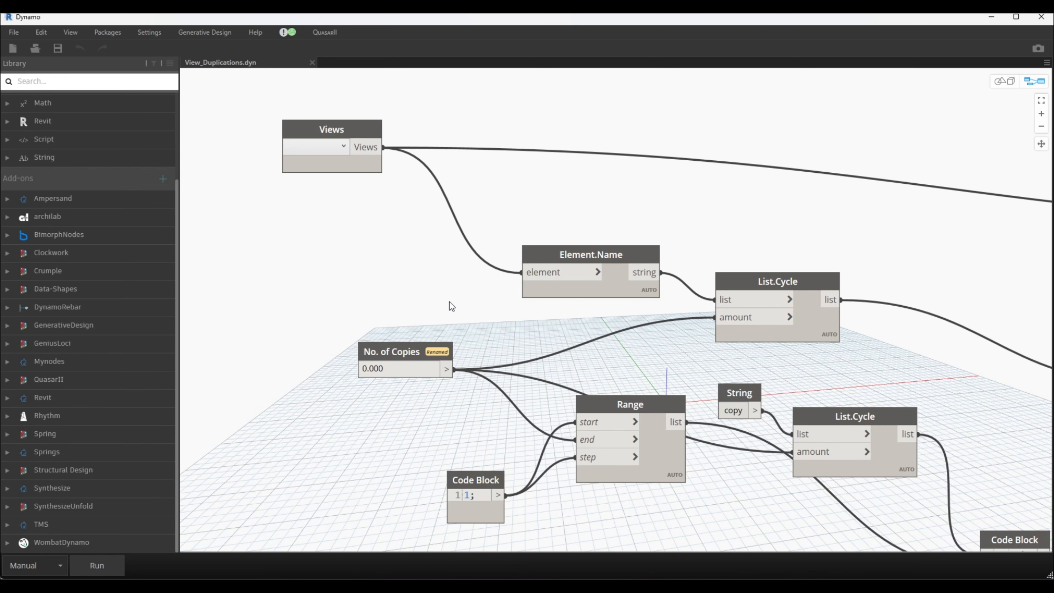
# Step: Inspect the View_Duplications graph in Dynamo, focusing on its Views and No. of Copies input nodes
pyautogui.scroll(-3, 449, 301)
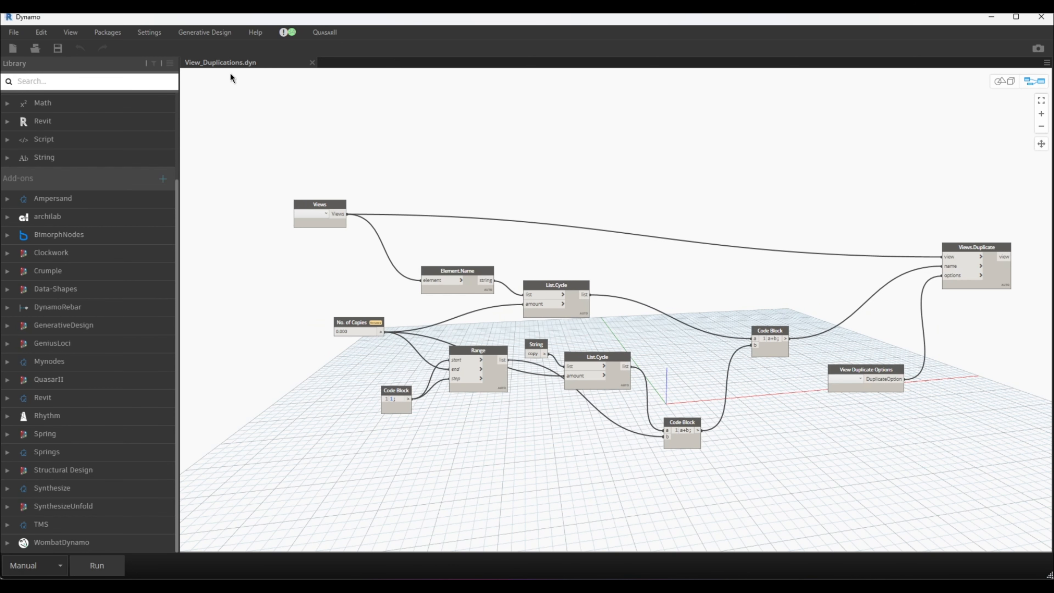
pyautogui.click(320, 213)
pyautogui.click(359, 302)
pyautogui.scroll(2, 357, 300)
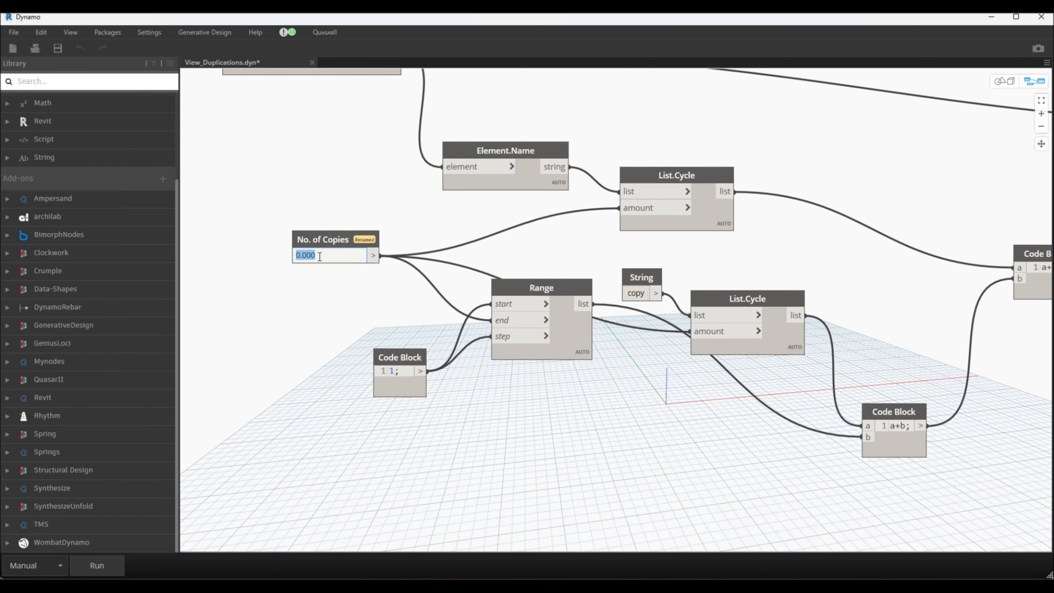
pyautogui.scroll(-1, 547, 397)
pyautogui.scroll(1, 547, 396)
pyautogui.click(548, 396)
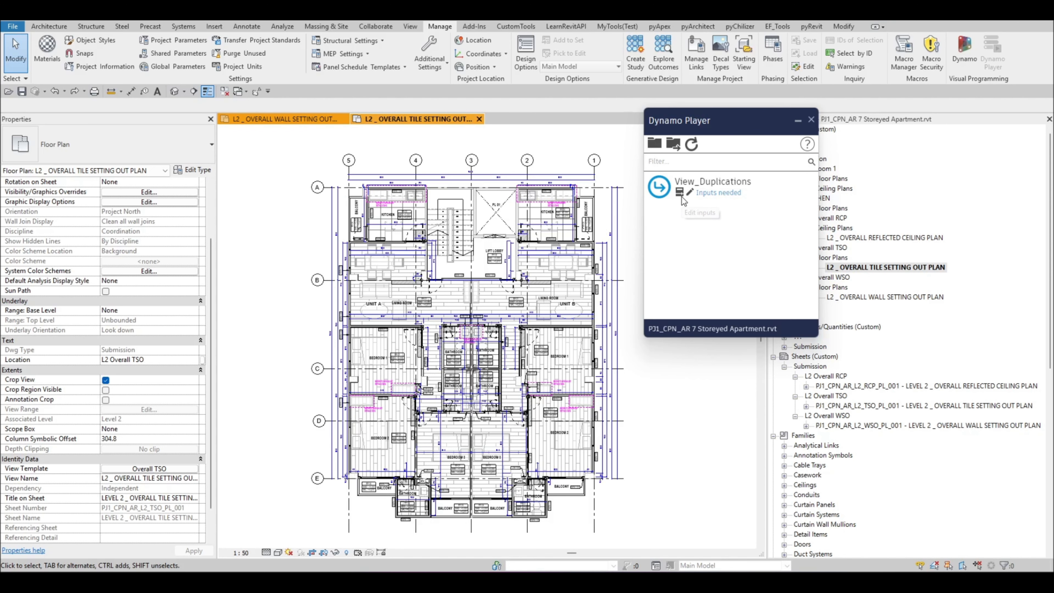
# Step: In Dynamo Player, edit the View_Duplications inputs with 5 copies and choose the view to duplicate
pyautogui.click(679, 191)
pyautogui.click(805, 245)
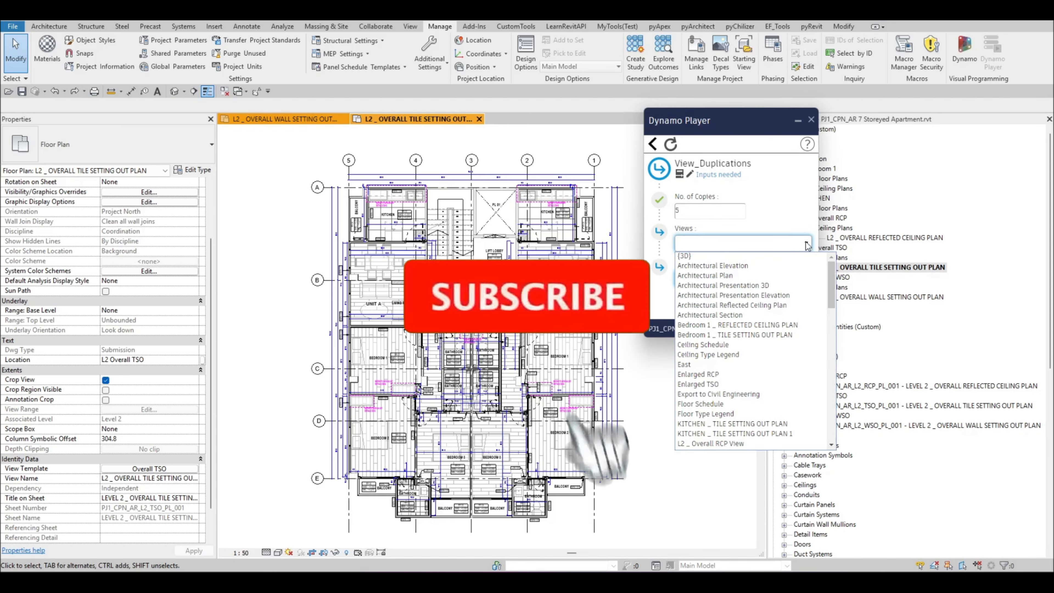
pyautogui.scroll(-3, 746, 353)
pyautogui.click(730, 357)
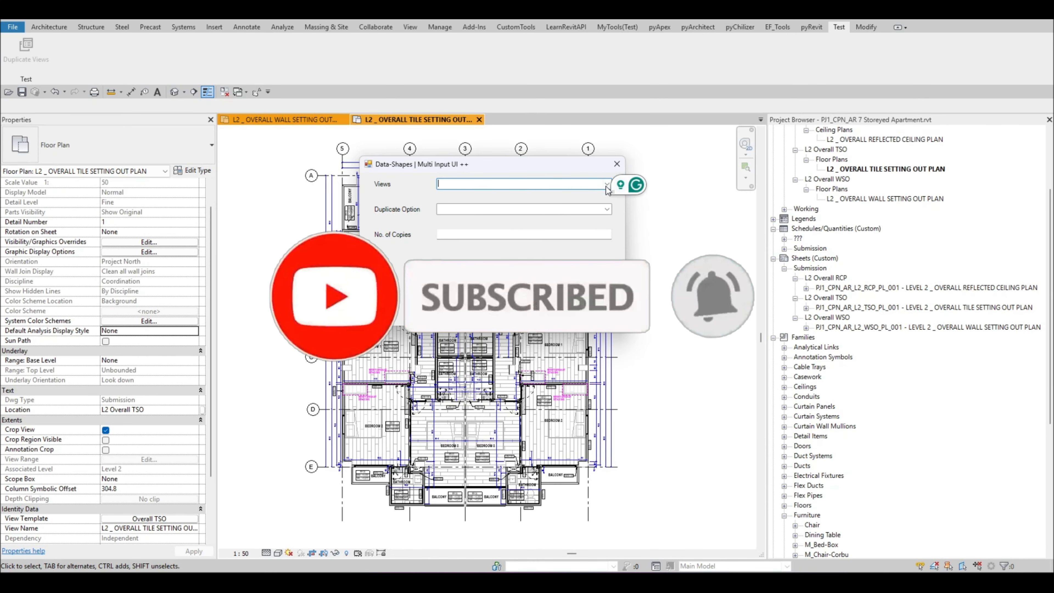
# Step: In the Data-Shapes form, select L2 _ OVERALL TILE SETTING OUT PLAN with the Duplicate option and run the duplication
pyautogui.click(607, 183)
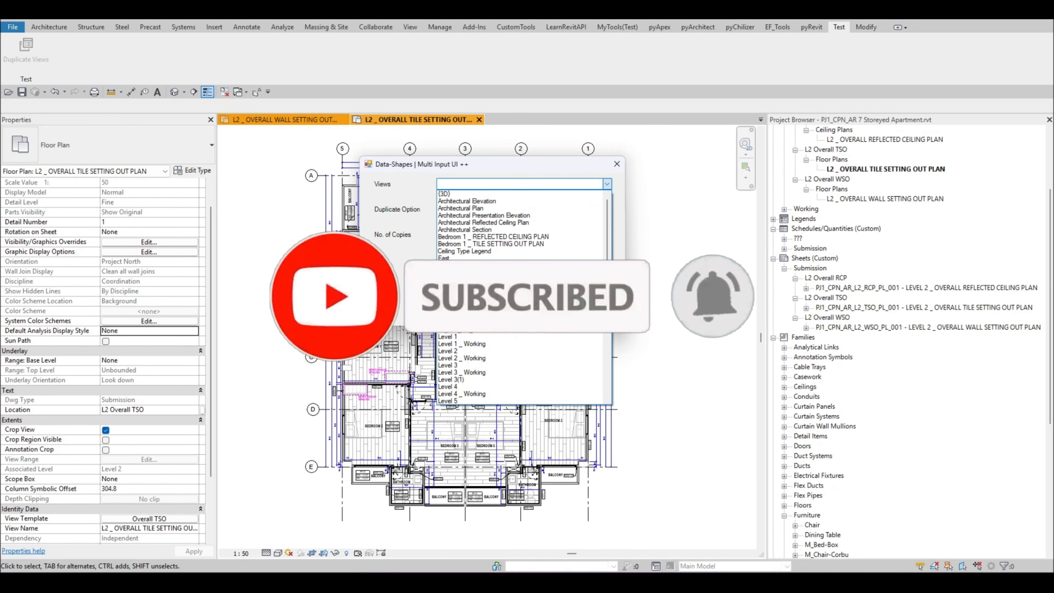
pyautogui.click(477, 322)
pyautogui.click(607, 209)
pyautogui.click(477, 216)
pyautogui.click(542, 288)
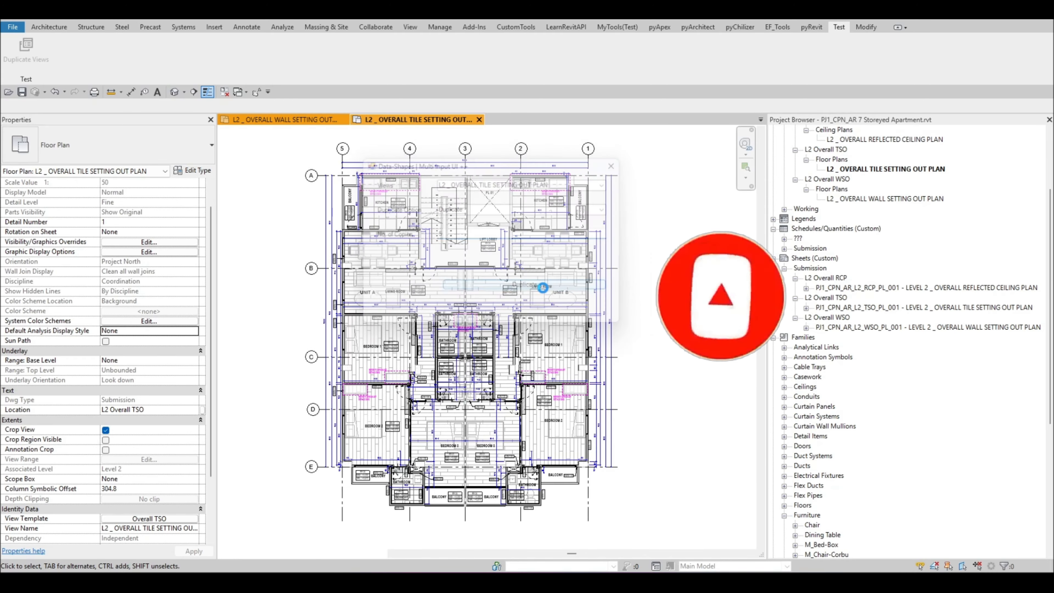